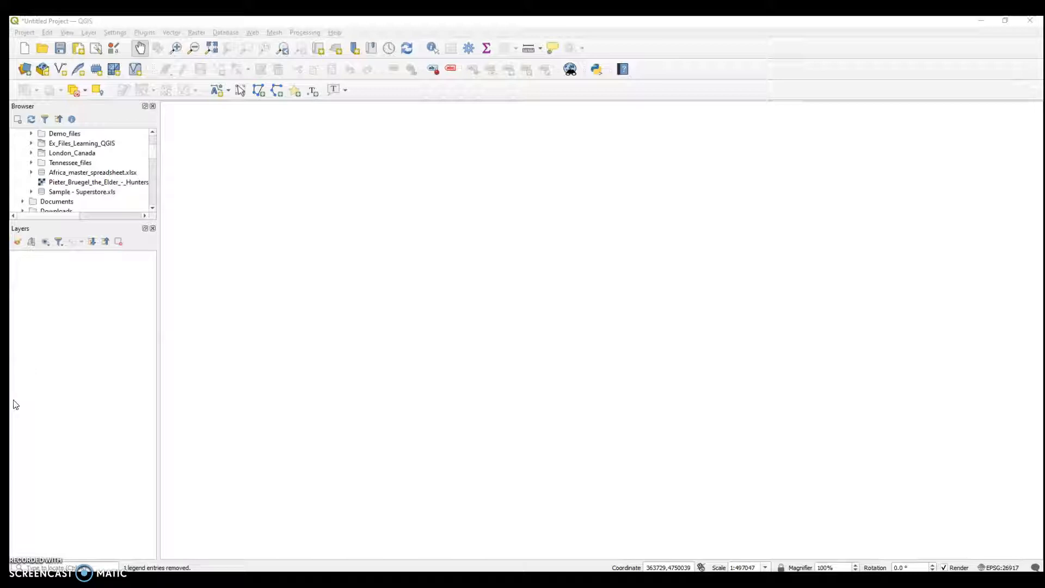
{"action": "left_click", "coordinate": [12, 405]}
{"action": "left_click", "coordinate": [14, 412]}
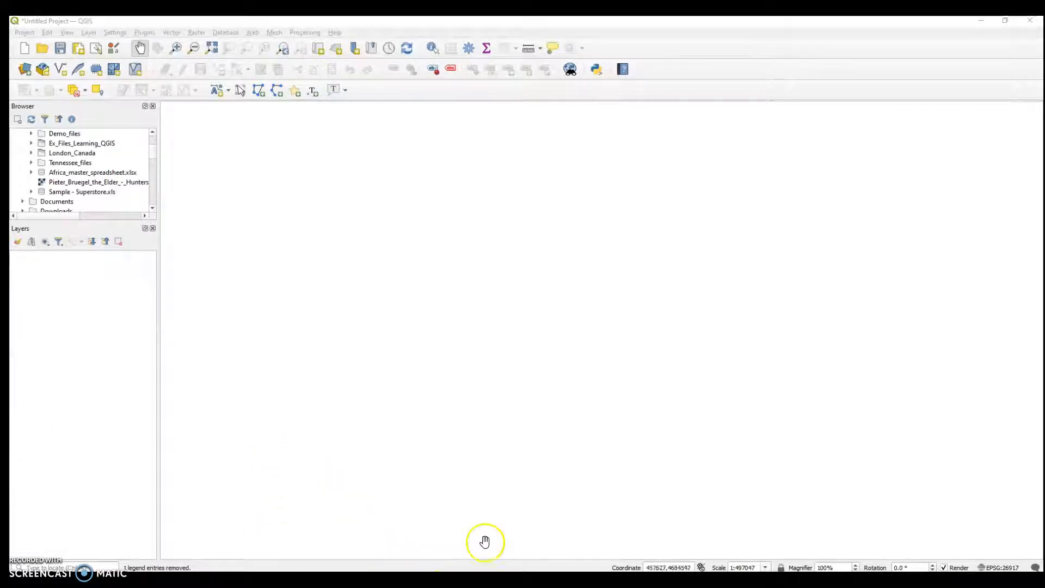
Review the project's coordinate reference system and browse the predefined systems without changing anything.
{"action": "left_click", "coordinate": [993, 568]}
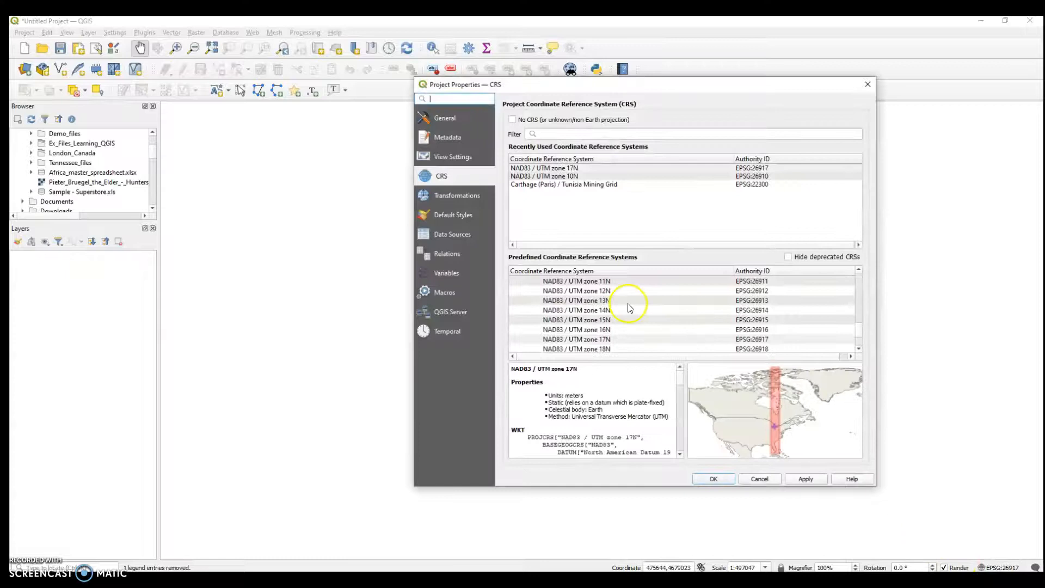
{"action": "scroll", "coordinate": [761, 316], "scroll_direction": "up", "scroll_amount": 10}
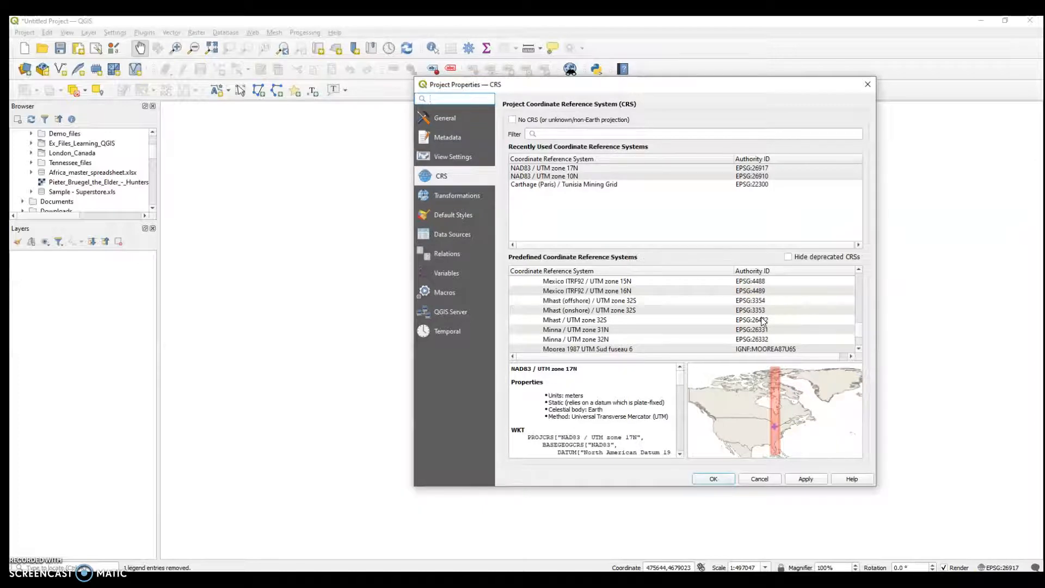
{"action": "scroll", "coordinate": [764, 321], "scroll_direction": "down", "scroll_amount": 1}
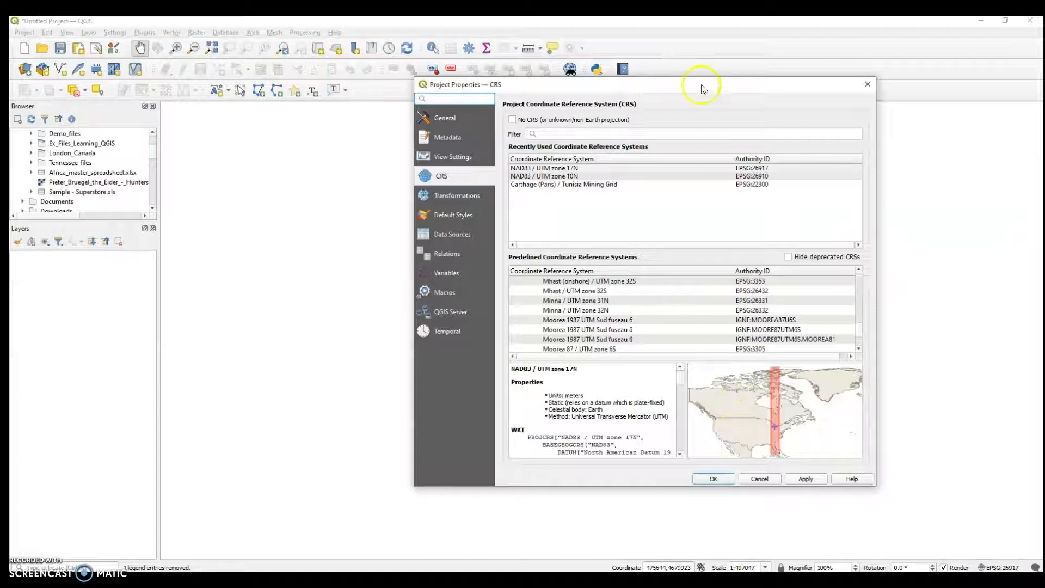
{"action": "left_click", "coordinate": [867, 84]}
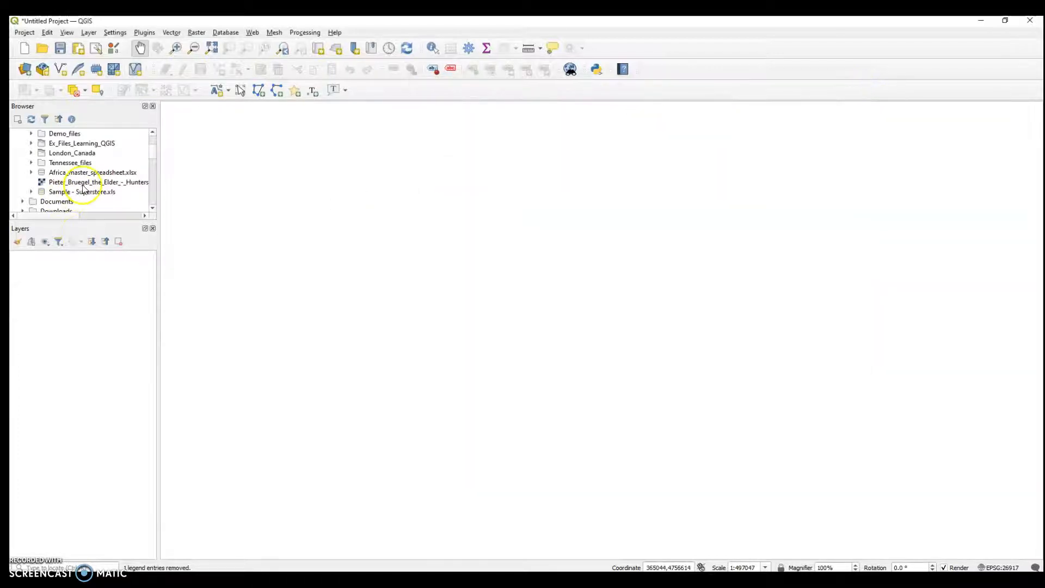
Add the Building_Outlines and city boundary shapefiles from the London_Canada folder to the map.
{"action": "left_click", "coordinate": [31, 153]}
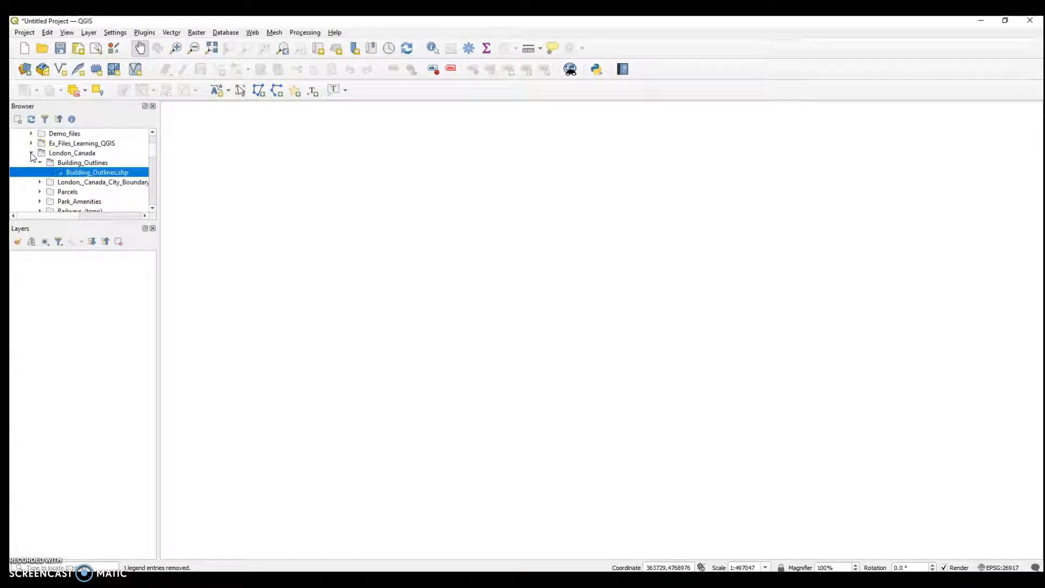
{"action": "left_click", "coordinate": [68, 173]}
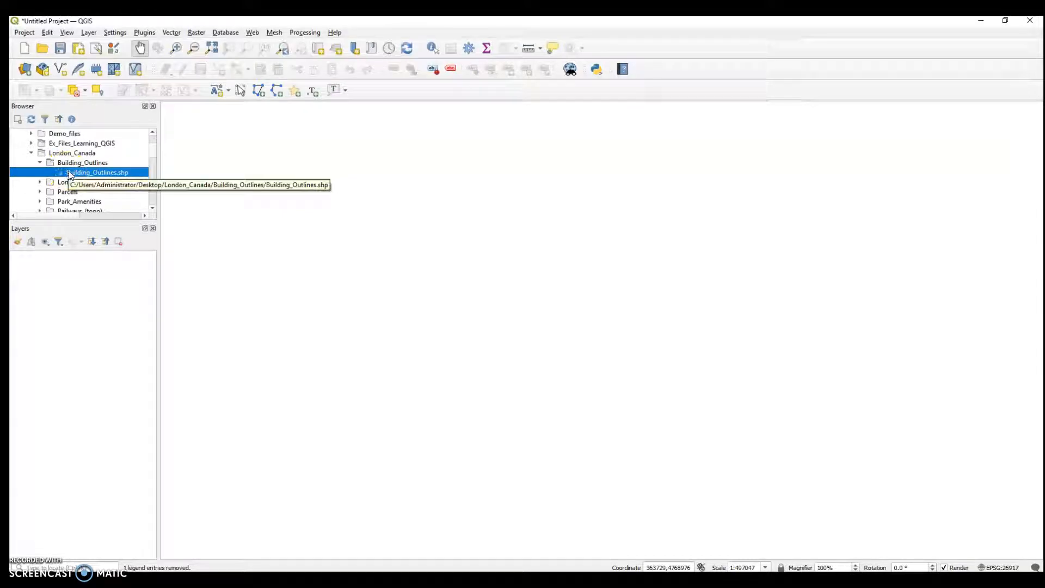
{"action": "left_click_drag", "start_coordinate": [71, 174], "coordinate": [464, 229]}
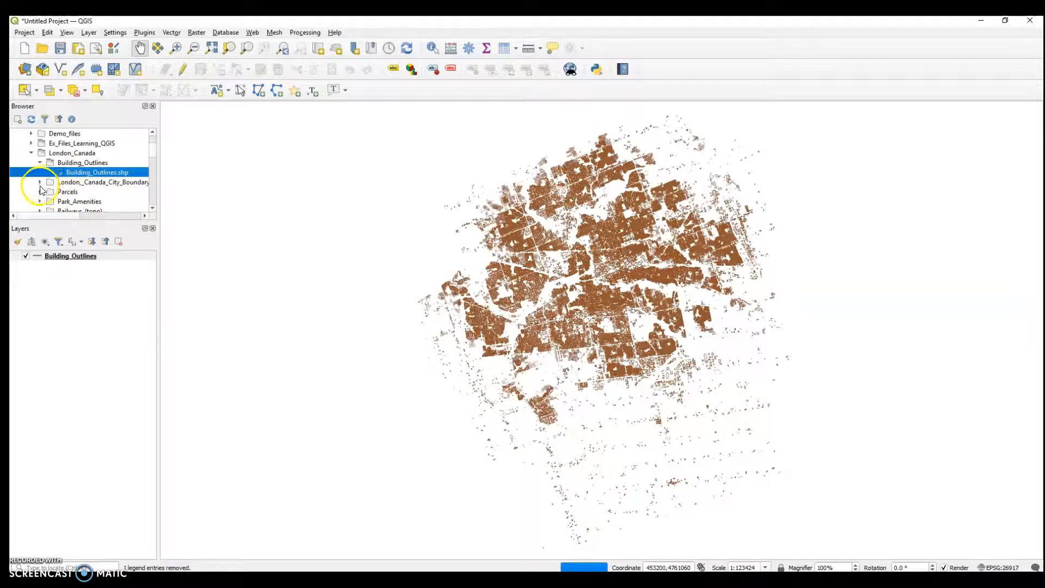
{"action": "left_click", "coordinate": [40, 183]}
{"action": "left_click_drag", "start_coordinate": [86, 191], "coordinate": [329, 203]}
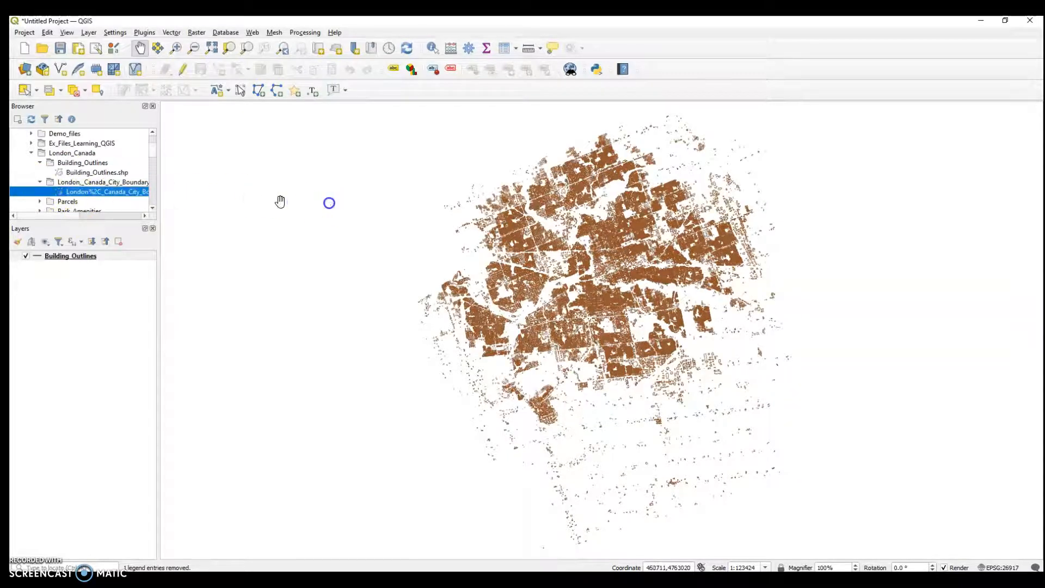
{"action": "scroll", "coordinate": [396, 250], "scroll_direction": "down", "scroll_amount": 1}
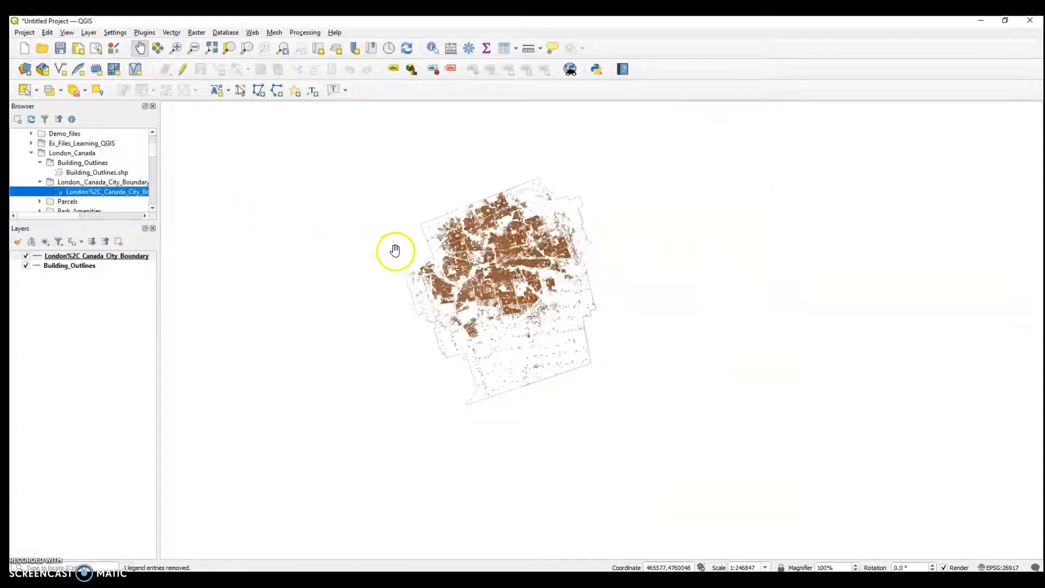
Add the Parcels.shp file from the London_Canada folder to the map as a layer.
{"action": "left_click", "coordinate": [40, 201]}
{"action": "scroll", "coordinate": [102, 191], "scroll_direction": "down", "scroll_amount": 1}
{"action": "left_click_drag", "start_coordinate": [92, 183], "coordinate": [389, 240]}
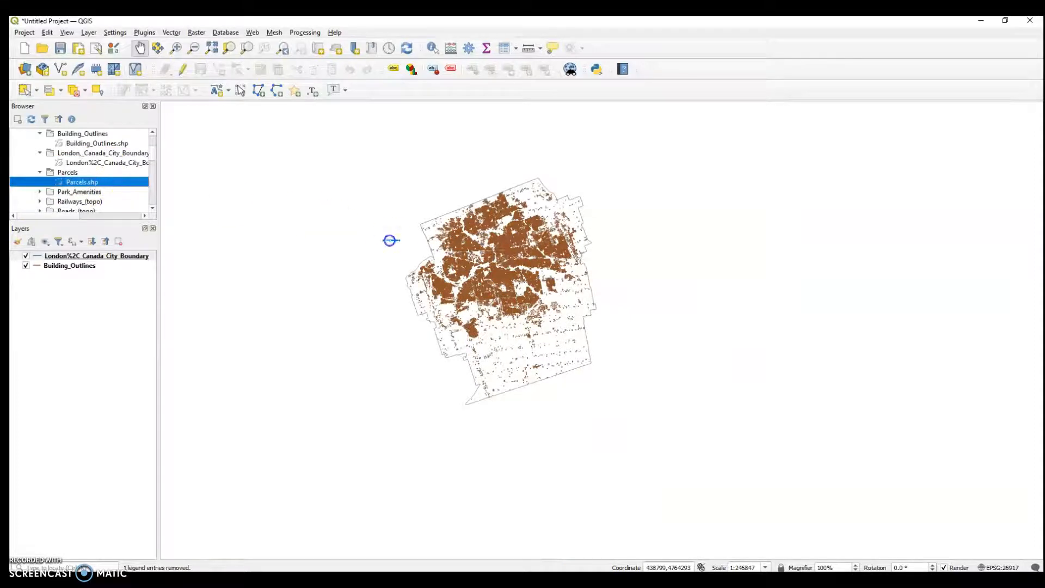
{"action": "left_click_drag", "start_coordinate": [455, 264], "coordinate": [454, 264]}
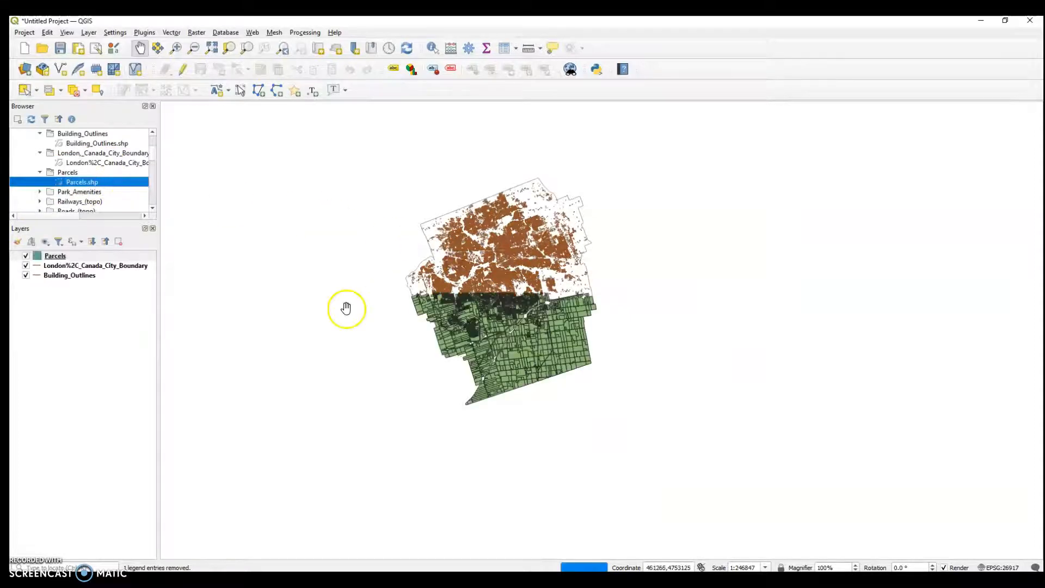
Add Sewer_Pipes.shp and Roads_(topo).shp from the London_Canada folder to the map above the parcels.
{"action": "scroll", "coordinate": [47, 197], "scroll_direction": "down", "scroll_amount": 1}
{"action": "left_click", "coordinate": [40, 192]}
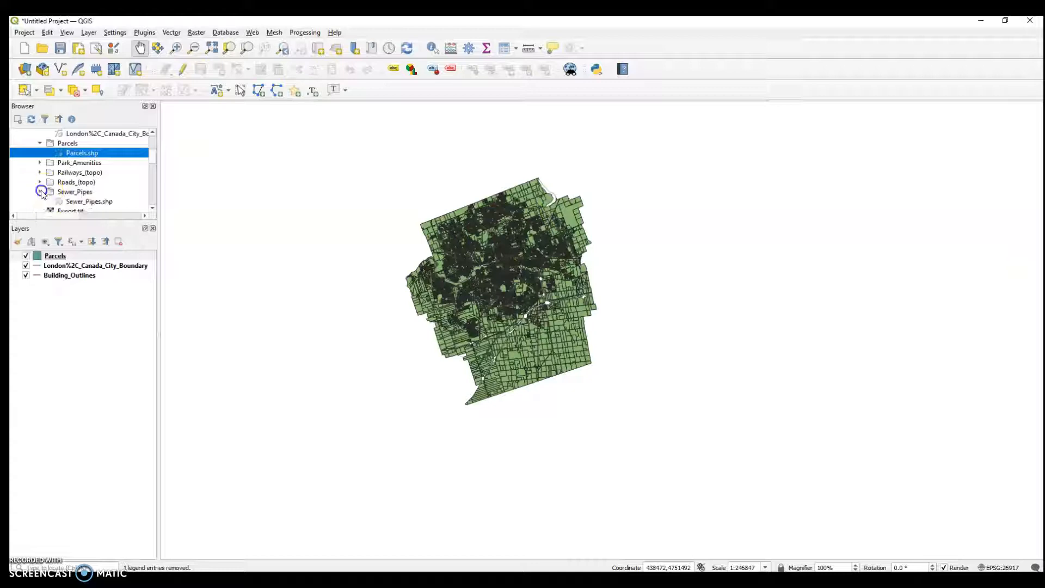
{"action": "left_click_drag", "start_coordinate": [60, 202], "coordinate": [452, 281]}
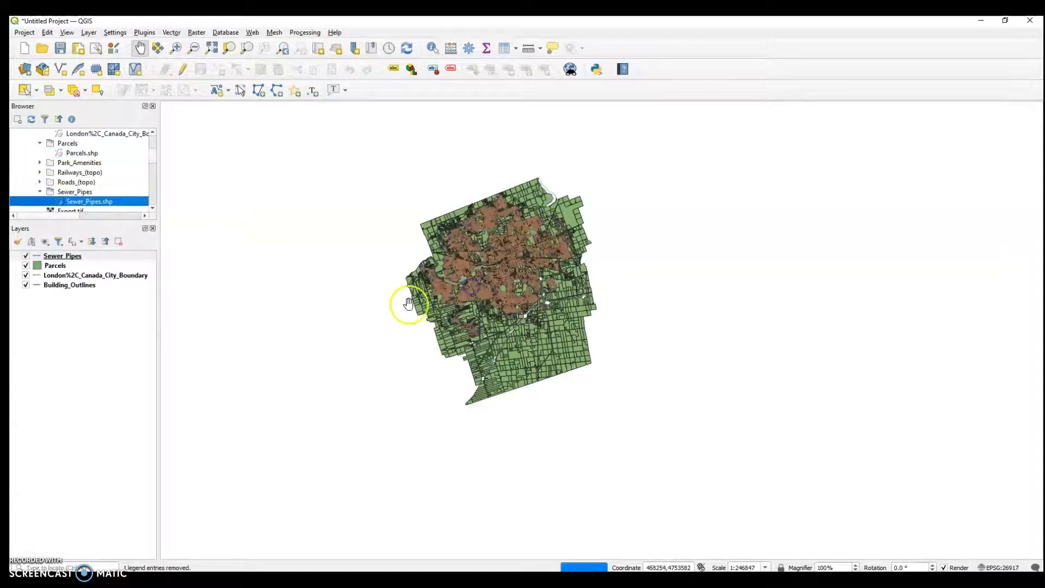
{"action": "left_click", "coordinate": [40, 182]}
{"action": "left_click_drag", "start_coordinate": [82, 191], "coordinate": [459, 278]}
{"action": "scroll", "coordinate": [555, 332], "scroll_direction": "up", "scroll_amount": 1}
{"action": "mouse_move", "coordinate": [488, 317]}
{"action": "left_mouse_down"}
{"action": "mouse_move", "coordinate": [499, 395]}
{"action": "mouse_move", "coordinate": [473, 403]}
{"action": "left_mouse_up"}
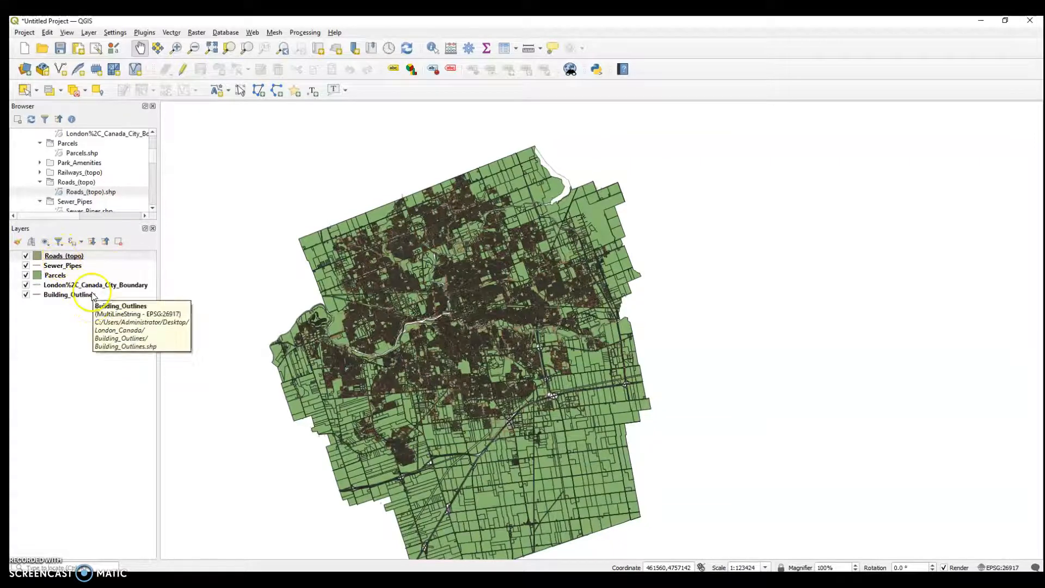
Move the Building_Outlines layer above the Parcels layer in the drawing order.
{"action": "left_click", "coordinate": [77, 293]}
{"action": "left_click_drag", "start_coordinate": [77, 287], "coordinate": [89, 270]}
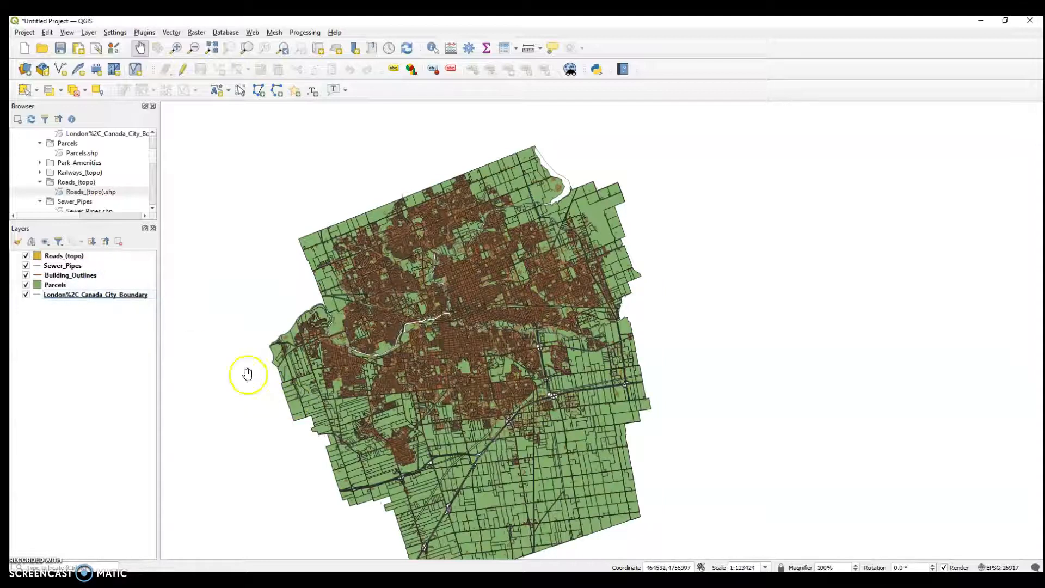
Change the simple fill color of the Parcels layer to a very pale grey from the recent colors.
{"action": "double_click", "coordinate": [49, 286]}
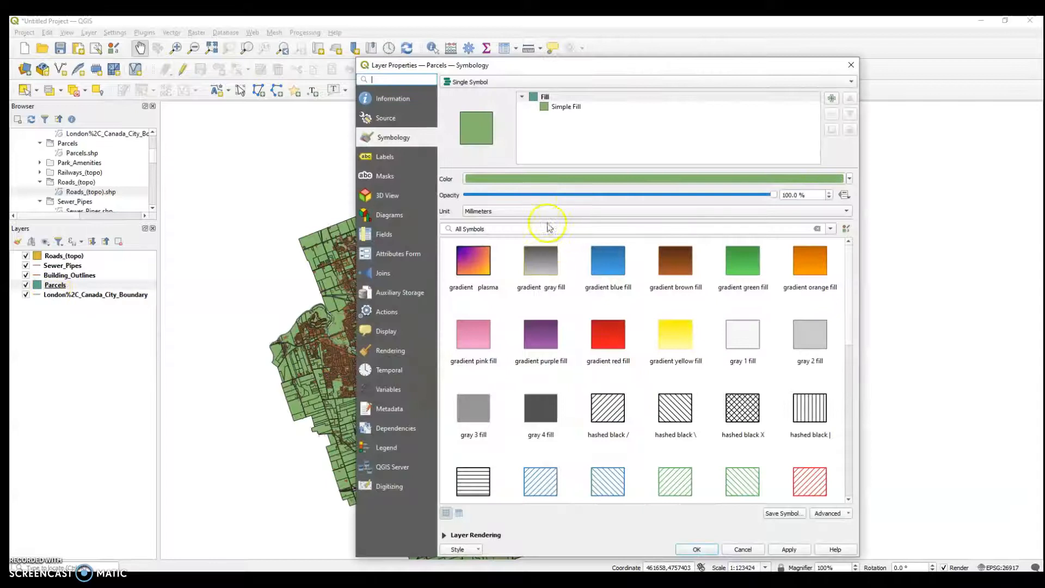
{"action": "left_click", "coordinate": [591, 109]}
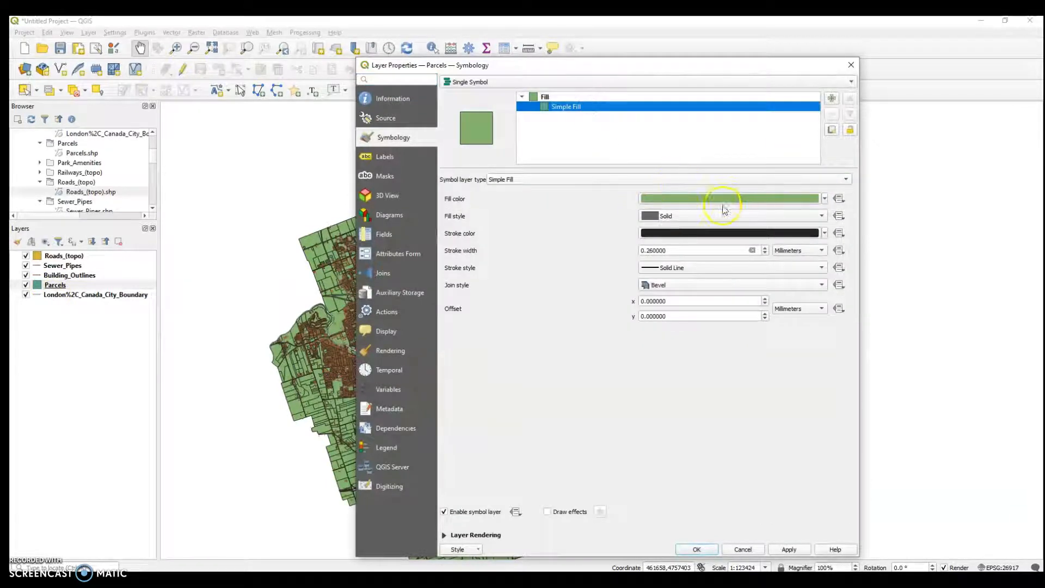
{"action": "left_click", "coordinate": [824, 200]}
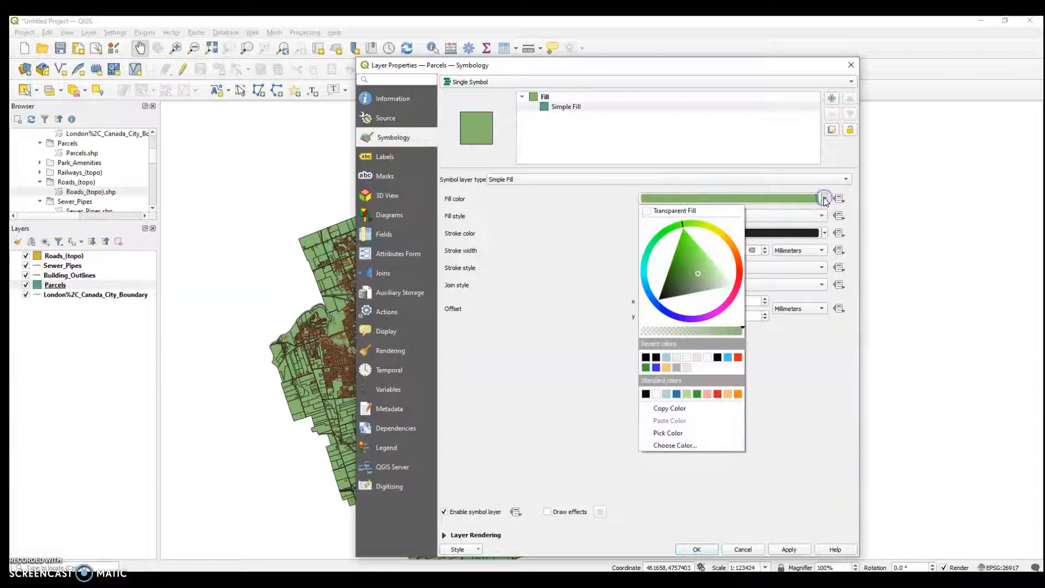
{"action": "left_click", "coordinate": [677, 358]}
{"action": "left_click", "coordinate": [705, 553]}
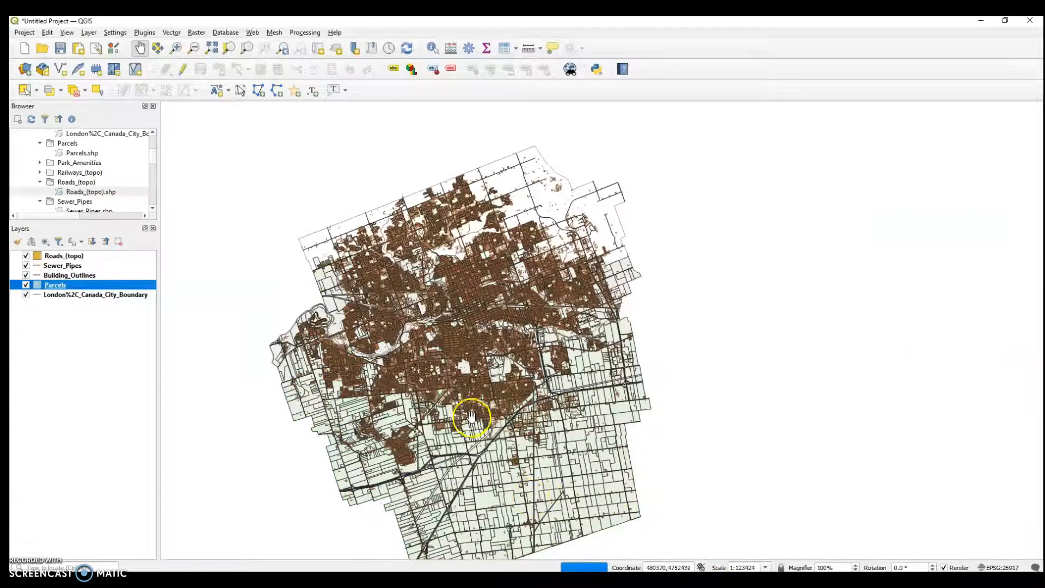
Style the Roads_(topo) layer with a black fill and a Round join style.
{"action": "left_click", "coordinate": [55, 256]}
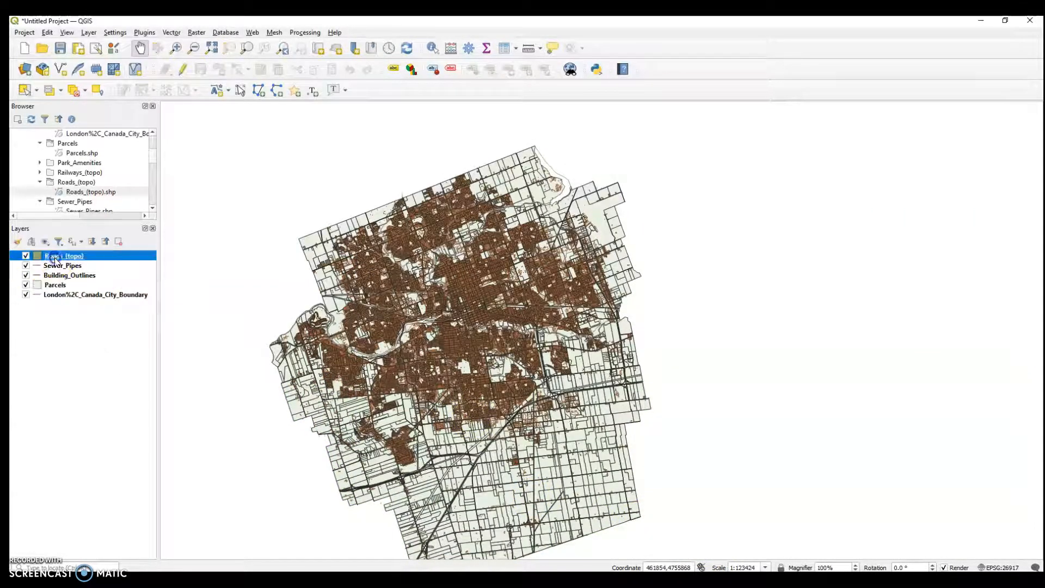
{"action": "double_click", "coordinate": [49, 258]}
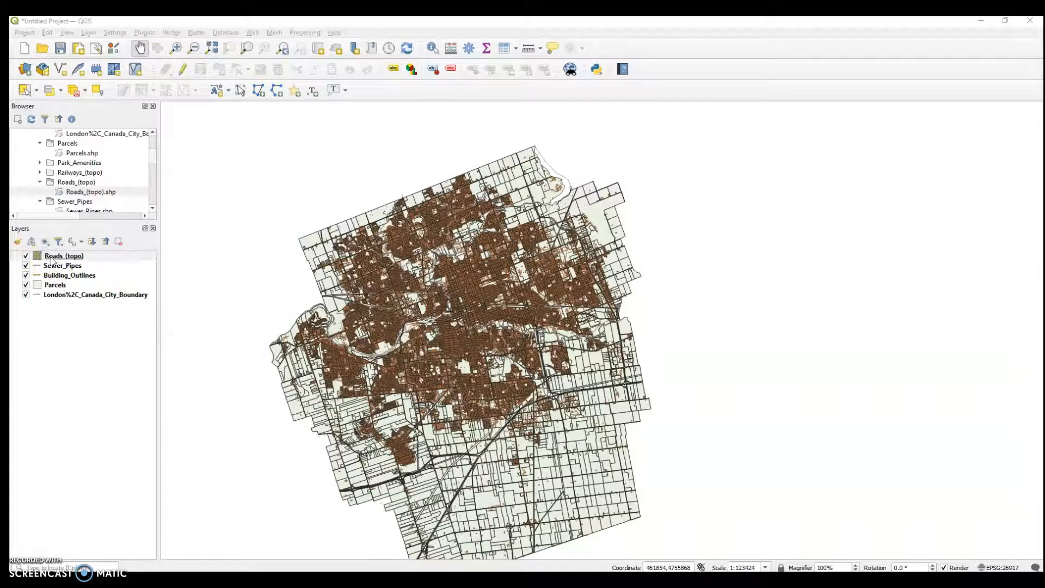
{"action": "left_click", "coordinate": [849, 181]}
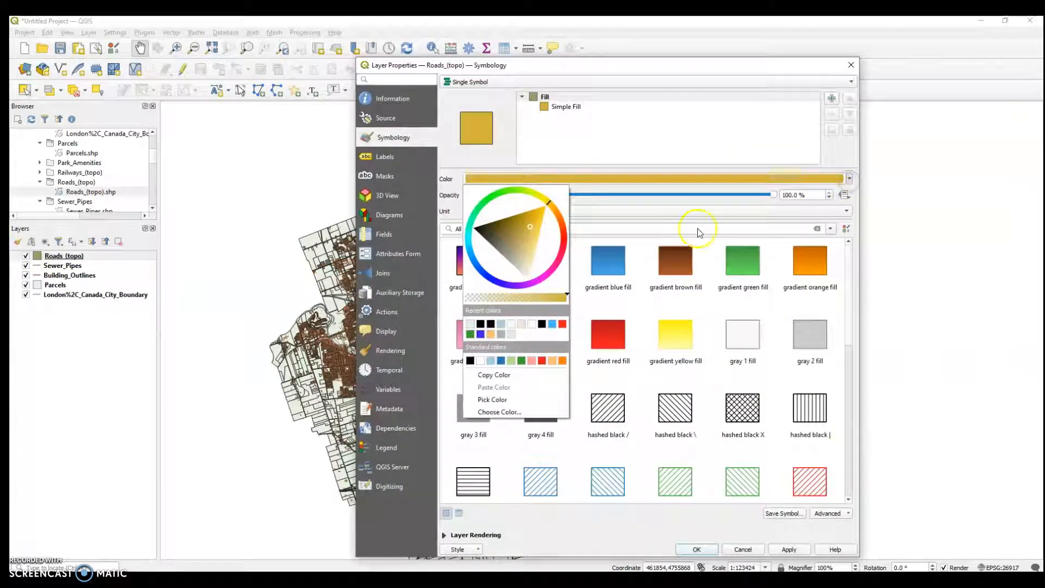
{"action": "left_click", "coordinate": [480, 325]}
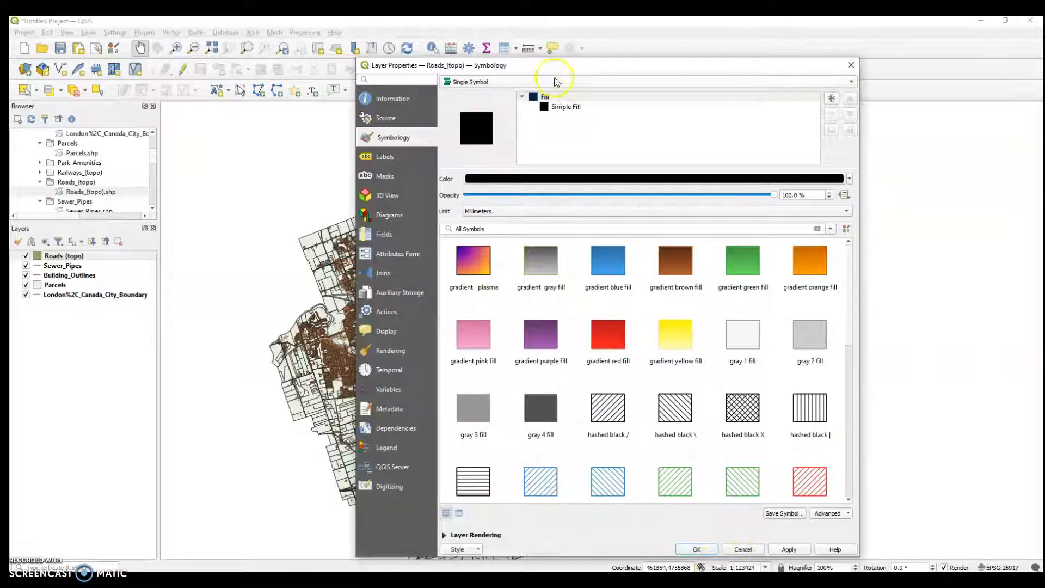
{"action": "left_click", "coordinate": [556, 107]}
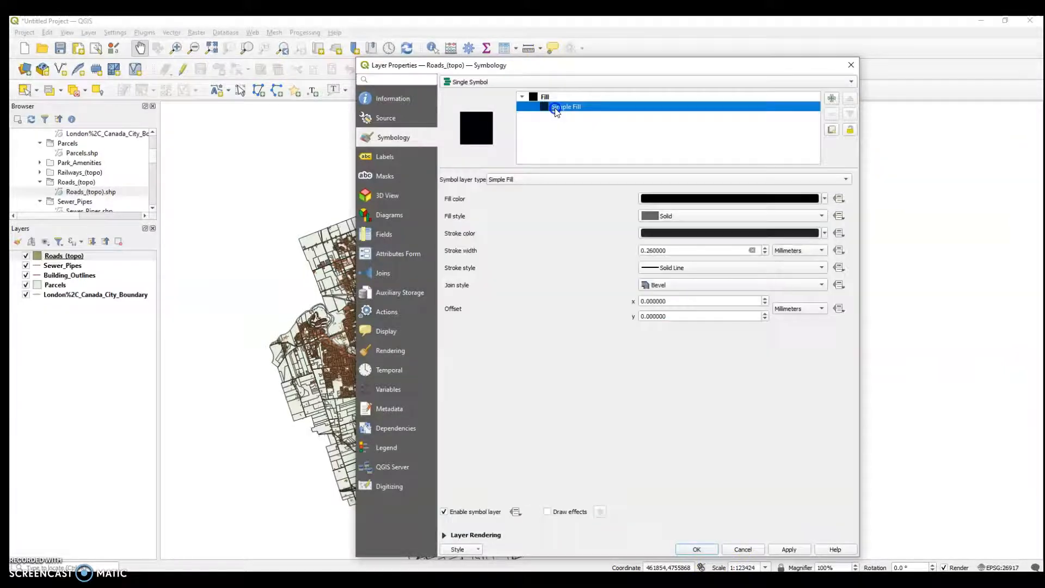
{"action": "left_click", "coordinate": [675, 286]}
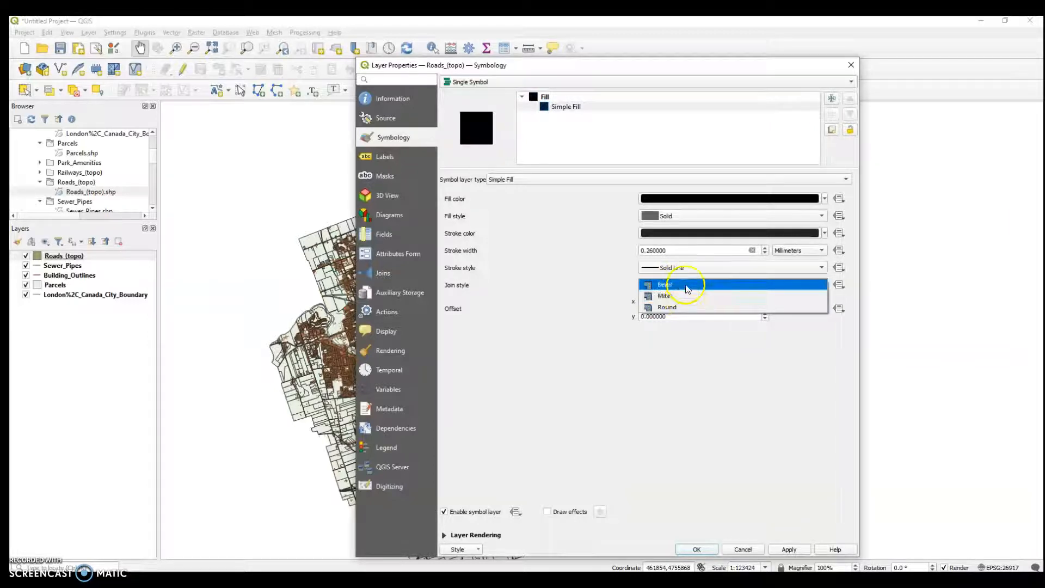
{"action": "left_click", "coordinate": [692, 305]}
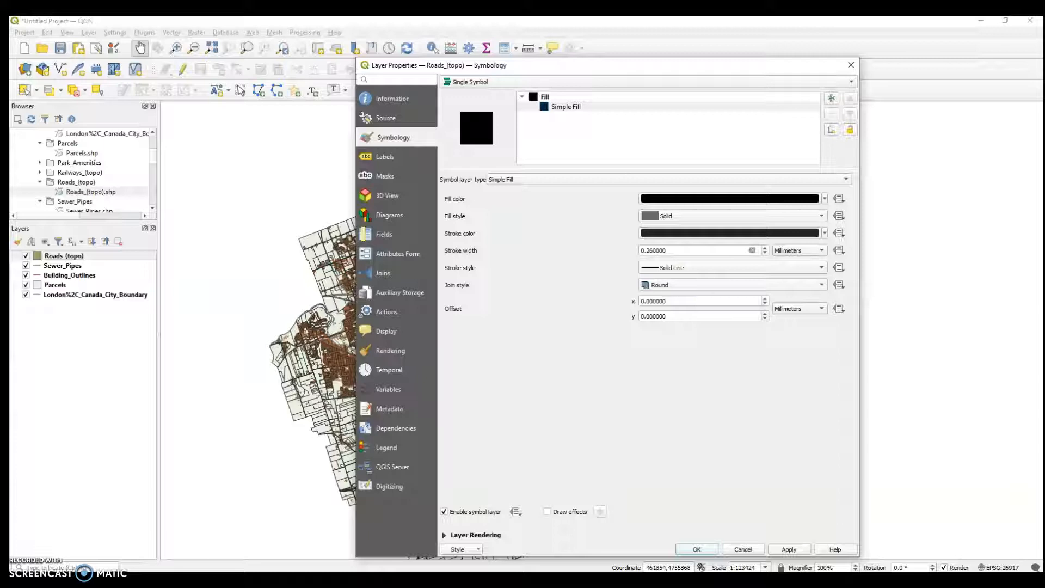
{"action": "left_click", "coordinate": [707, 551]}
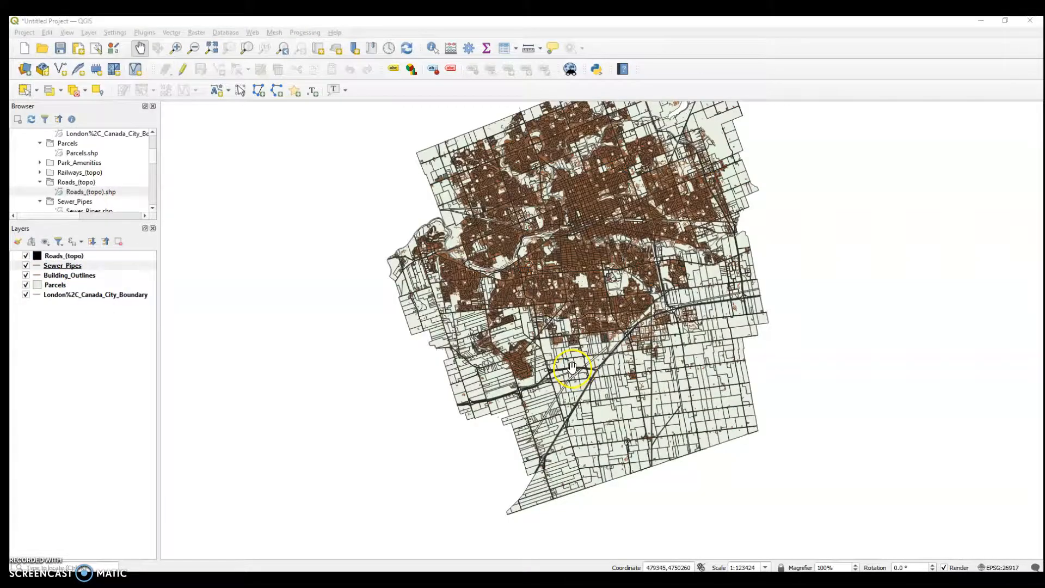
Examine the styled roads, parcels and building outlines at street level in the southern part of the city.
{"action": "scroll", "coordinate": [570, 367], "scroll_direction": "up", "scroll_amount": 1}
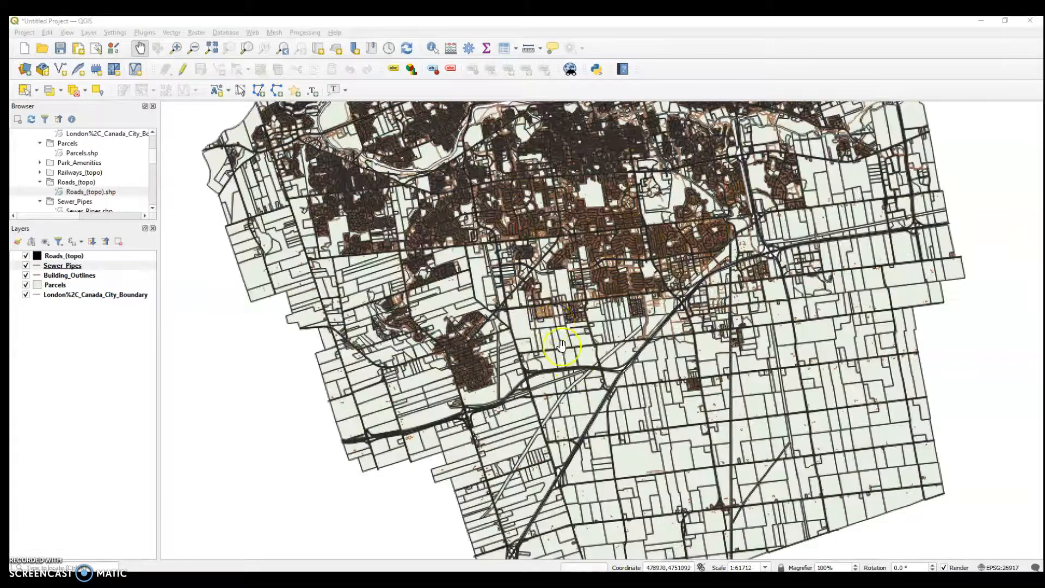
{"action": "left_click_drag", "start_coordinate": [555, 313], "coordinate": [532, 416]}
{"action": "scroll", "coordinate": [525, 375], "scroll_direction": "up", "scroll_amount": 1}
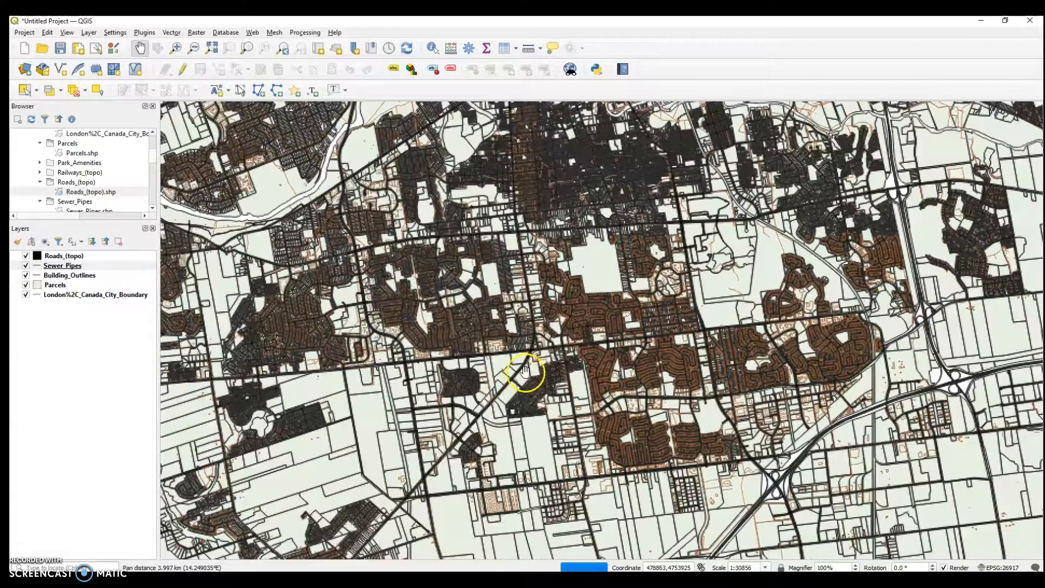
{"action": "scroll", "coordinate": [527, 371], "scroll_direction": "up", "scroll_amount": 1}
{"action": "scroll", "coordinate": [493, 366], "scroll_direction": "up", "scroll_amount": 1}
{"action": "left_click_drag", "start_coordinate": [440, 372], "coordinate": [487, 371]}
{"action": "scroll", "coordinate": [487, 371], "scroll_direction": "up", "scroll_amount": 1}
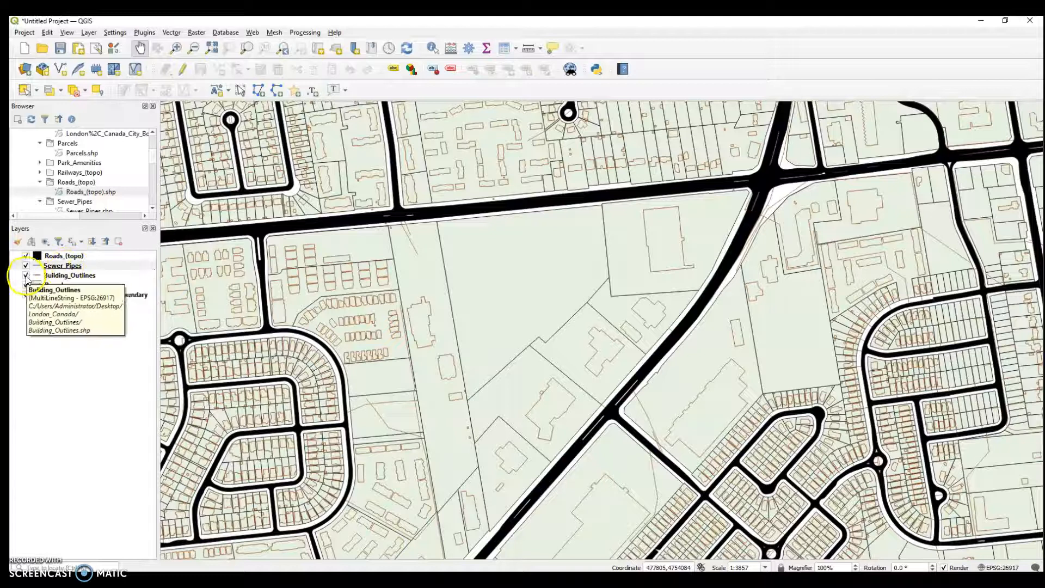
Hide the Building_Outlines, Parcels, city boundary and Roads_(topo) layers so only Sewer_Pipes is drawn, and select Sewer_Pipes.
{"action": "left_click", "coordinate": [71, 267]}
{"action": "left_click", "coordinate": [25, 275]}
{"action": "left_click", "coordinate": [26, 285]}
{"action": "left_click", "coordinate": [25, 294]}
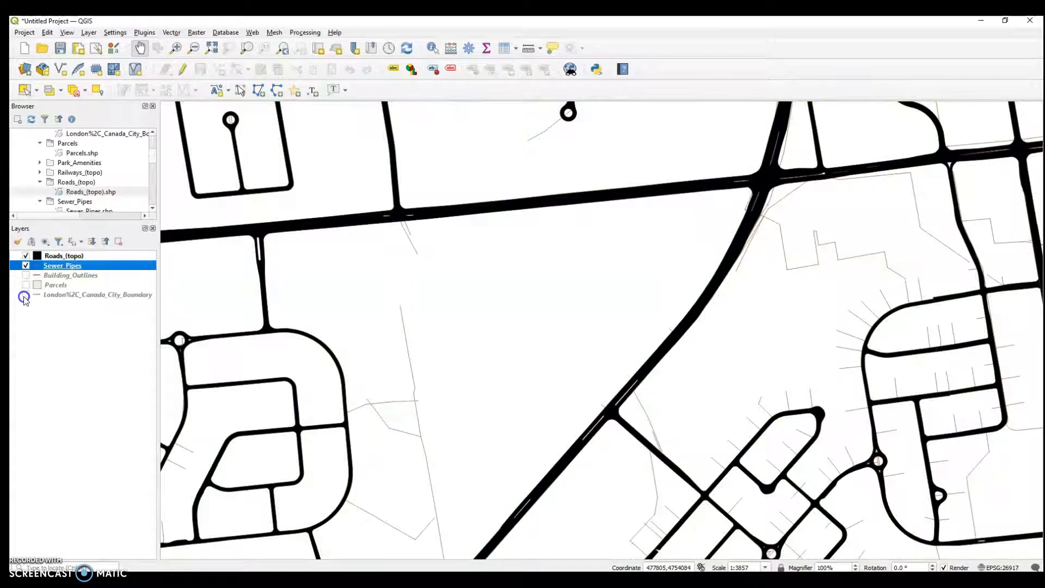
{"action": "left_click", "coordinate": [26, 257]}
{"action": "scroll", "coordinate": [338, 338], "scroll_direction": "down", "scroll_amount": 3}
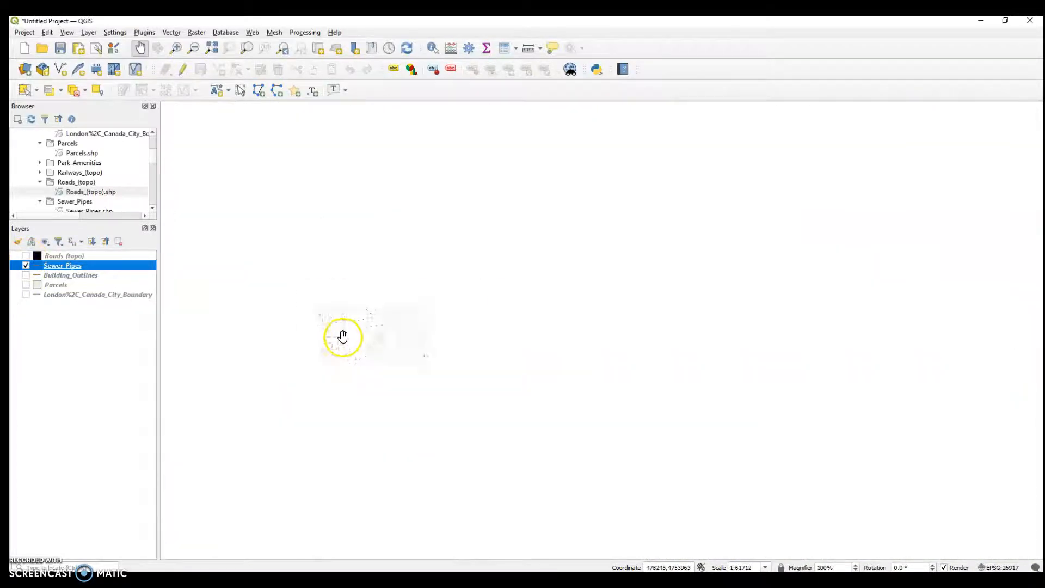
{"action": "left_click_drag", "start_coordinate": [343, 336], "coordinate": [451, 358]}
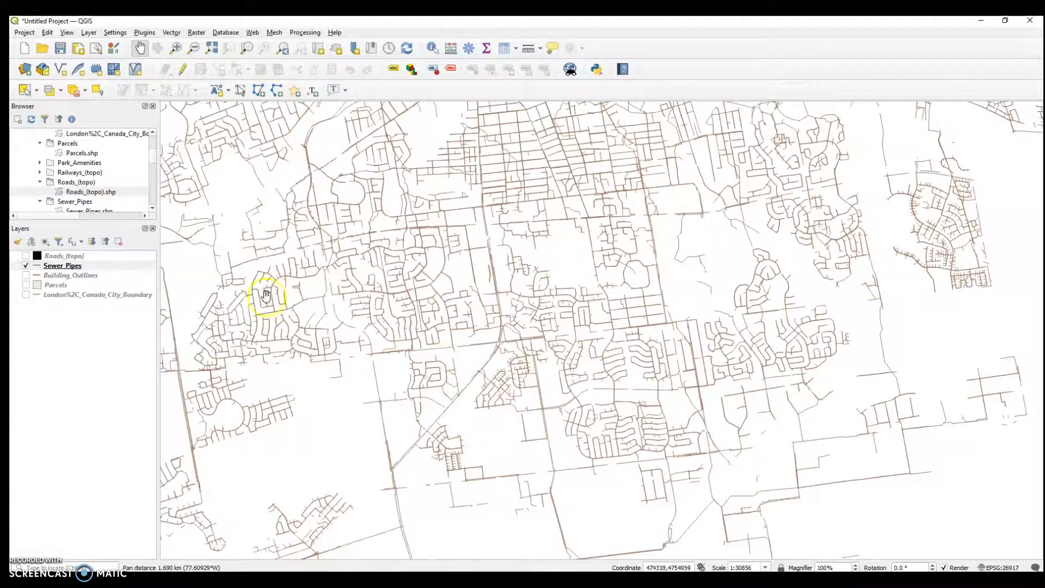
{"action": "left_click", "coordinate": [73, 266]}
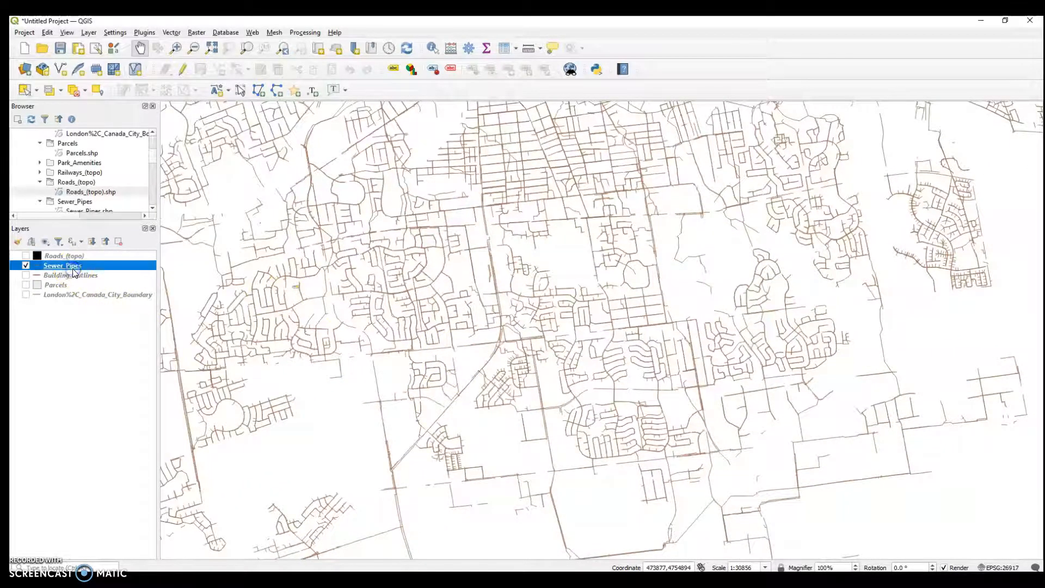
Categorize the Sewer_Pipes symbology by the FlowType field with random colors and classify its values.
{"action": "double_click", "coordinate": [75, 266]}
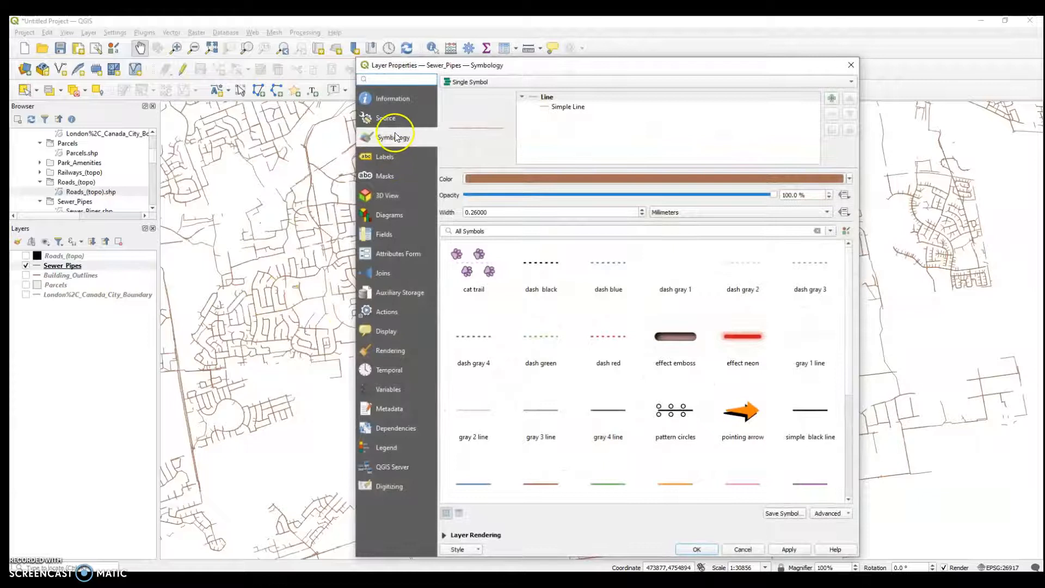
{"action": "left_click", "coordinate": [567, 108]}
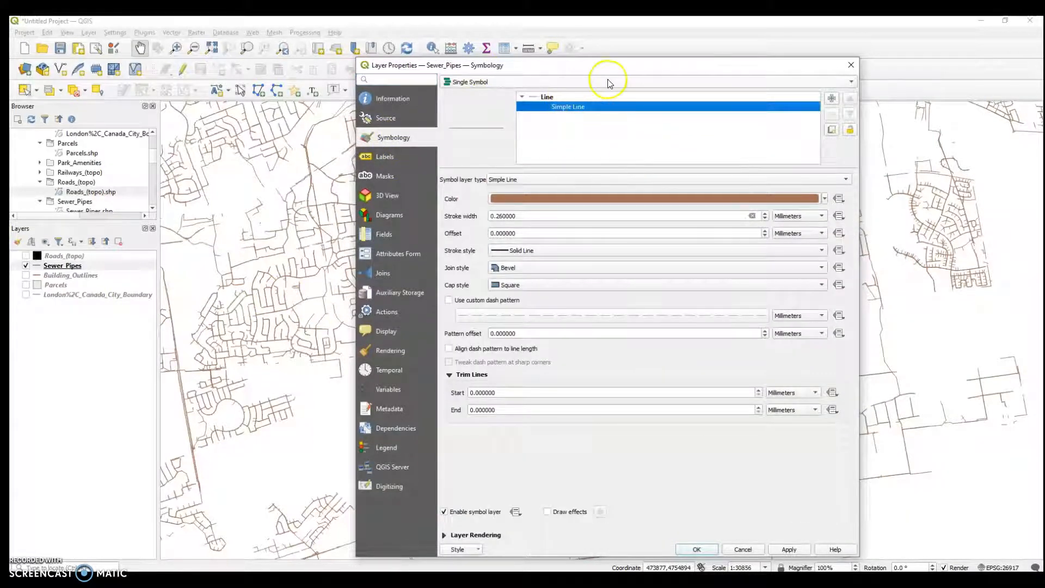
{"action": "left_click", "coordinate": [541, 83]}
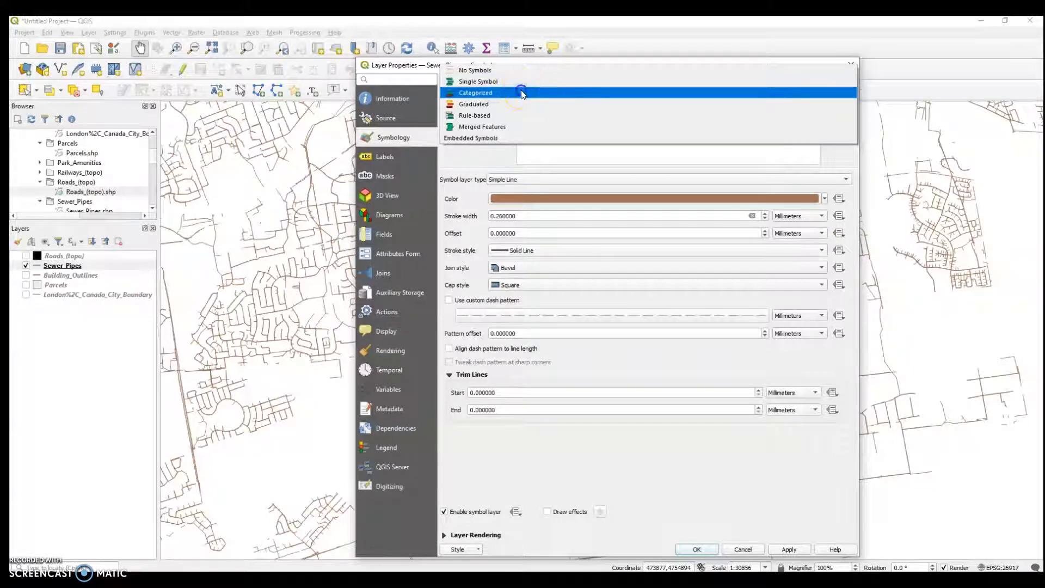
{"action": "left_click", "coordinate": [521, 94]}
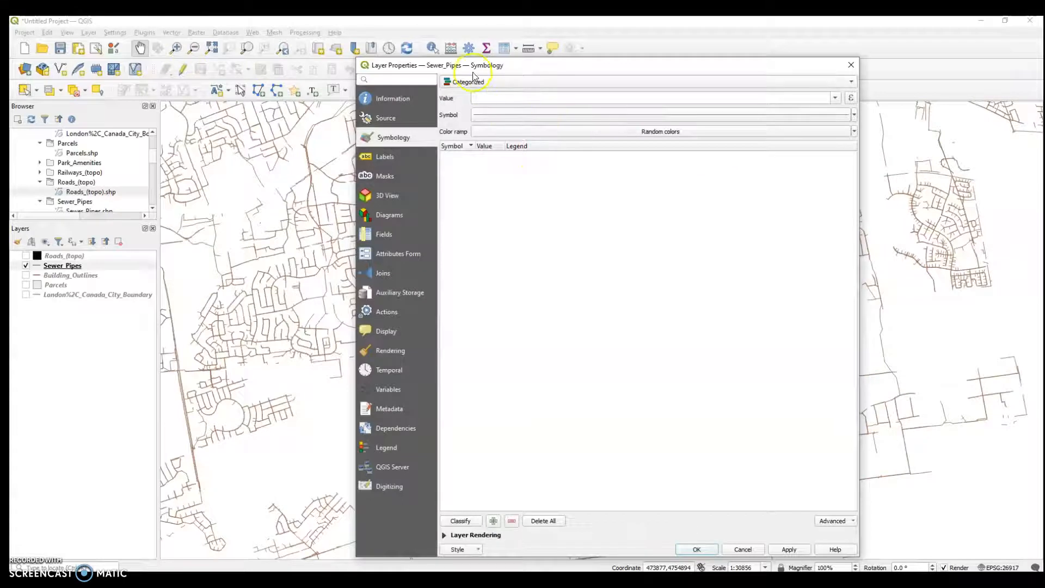
{"action": "left_click", "coordinate": [836, 99]}
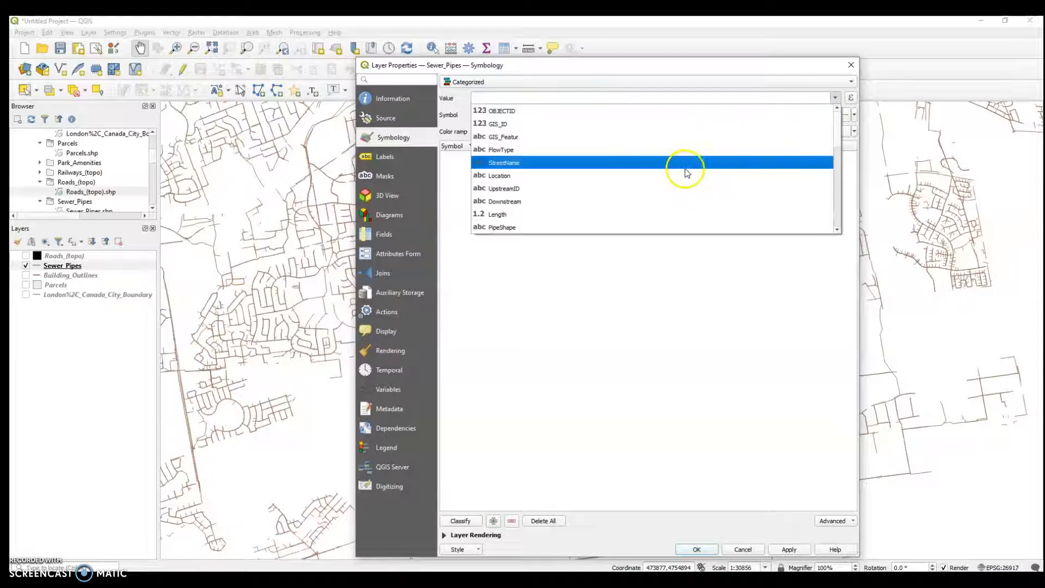
{"action": "left_click", "coordinate": [655, 151]}
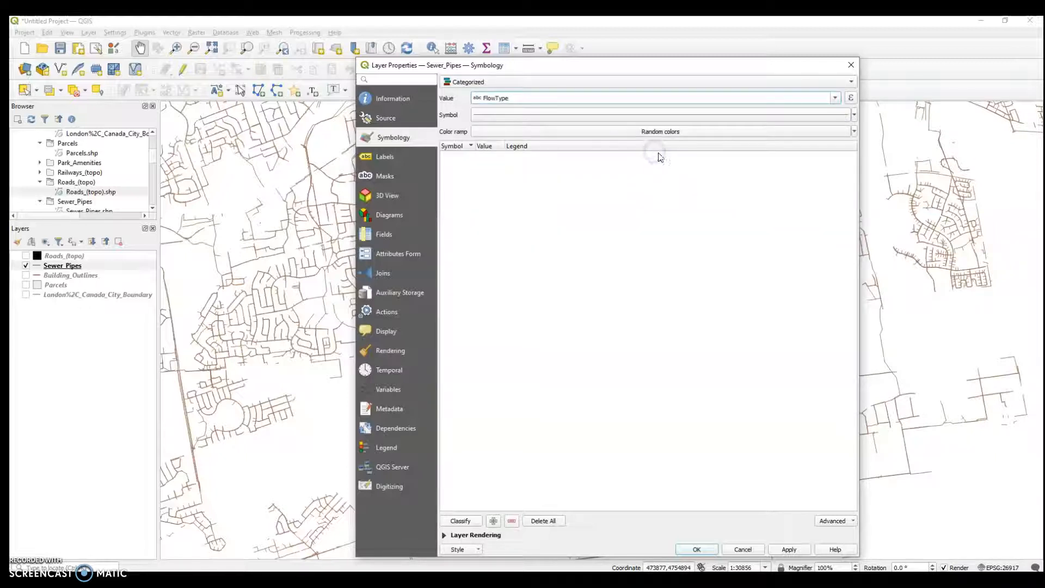
{"action": "left_click", "coordinate": [460, 521]}
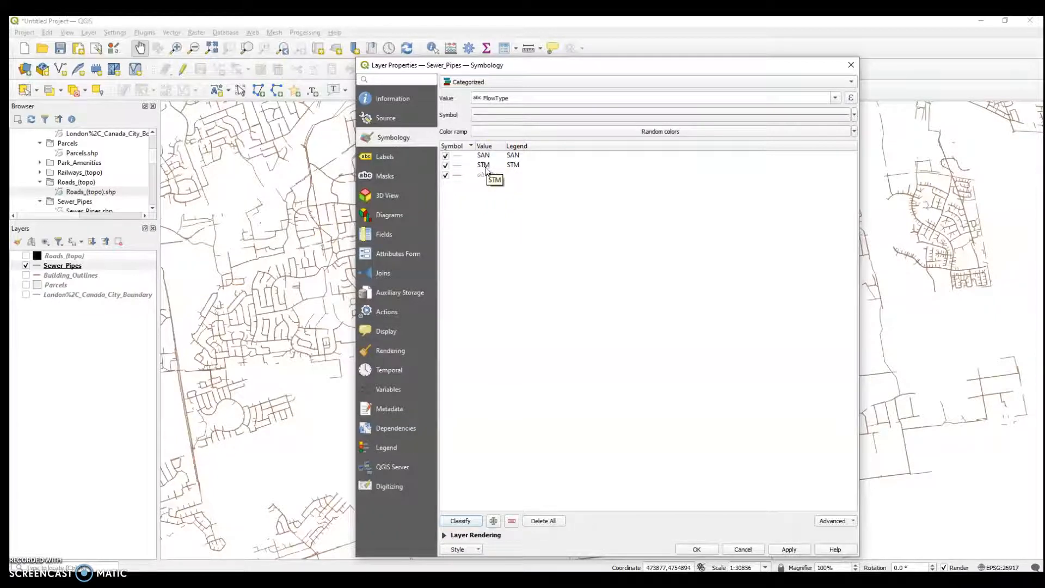
{"action": "left_click", "coordinate": [780, 549]}
{"action": "left_click", "coordinate": [696, 549]}
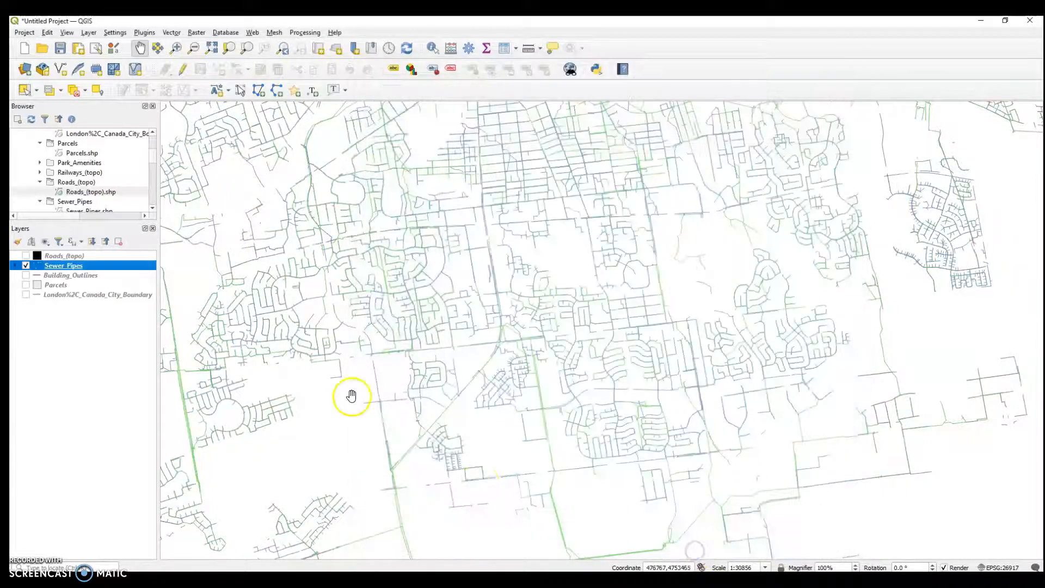
Examine the color-coded sewer pipes at street level to compare how the flow types run along the streets.
{"action": "left_click_drag", "start_coordinate": [351, 396], "coordinate": [469, 391]}
{"action": "scroll", "coordinate": [595, 385], "scroll_direction": "down", "scroll_amount": 1}
{"action": "mouse_move", "coordinate": [603, 383]}
{"action": "left_mouse_down"}
{"action": "mouse_move", "coordinate": [544, 433]}
{"action": "mouse_move", "coordinate": [588, 381]}
{"action": "left_mouse_up"}
{"action": "scroll", "coordinate": [556, 384], "scroll_direction": "up", "scroll_amount": 2}
{"action": "scroll", "coordinate": [541, 392], "scroll_direction": "up", "scroll_amount": 1}
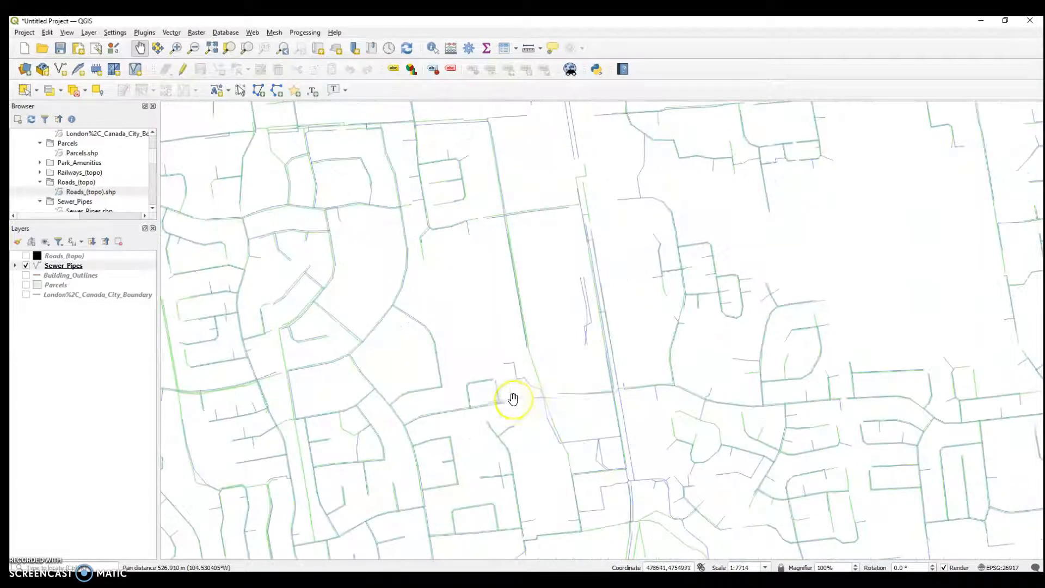
{"action": "scroll", "coordinate": [506, 401], "scroll_direction": "up", "scroll_amount": 1}
{"action": "left_click_drag", "start_coordinate": [430, 437], "coordinate": [456, 435]}
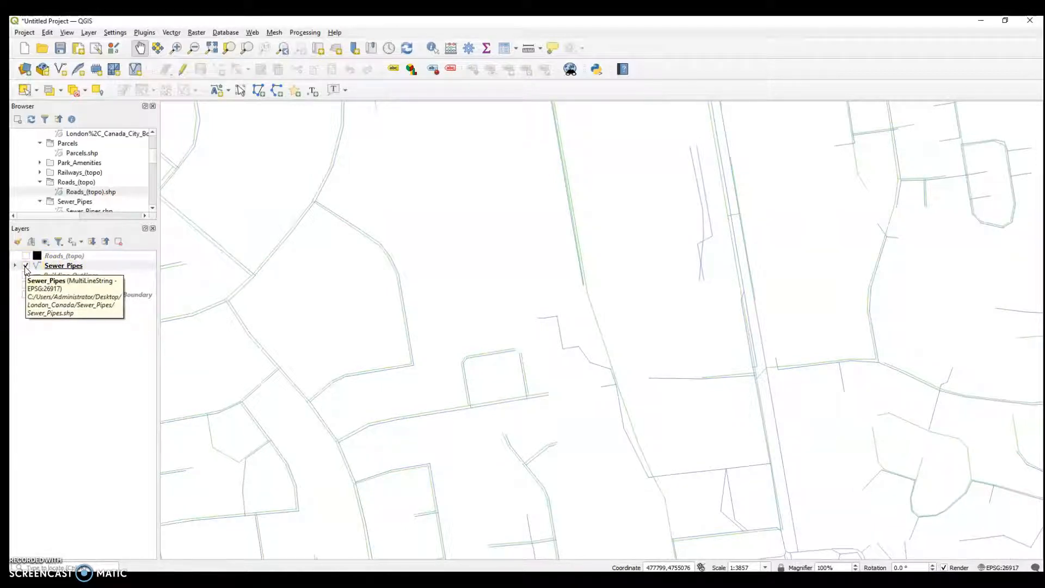
Hide the Sewer_Pipes layer and show the Building_Outlines, Parcels, city boundary and Roads_(topo) layers.
{"action": "left_click", "coordinate": [26, 266]}
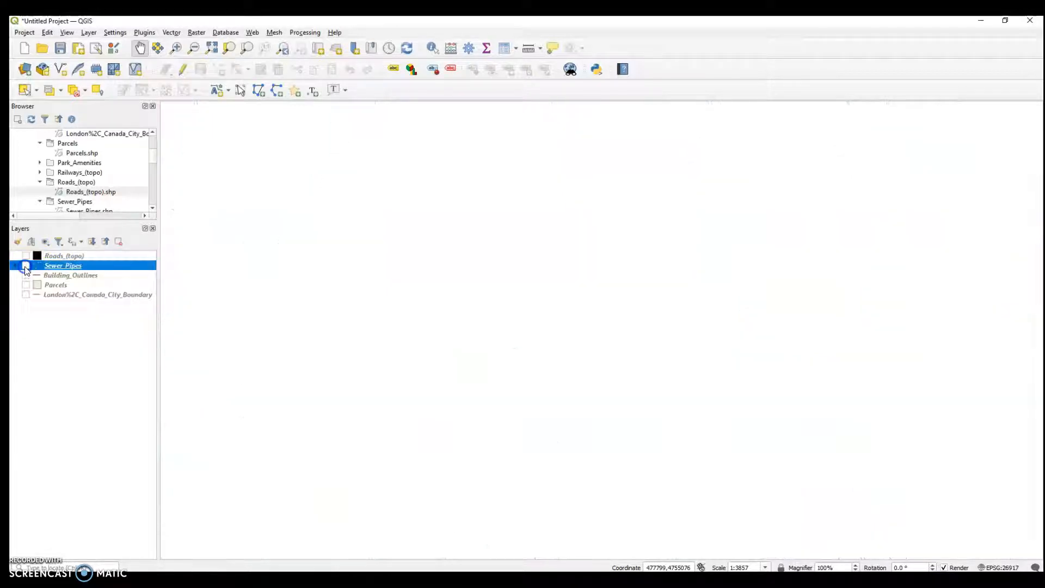
{"action": "left_click", "coordinate": [57, 277]}
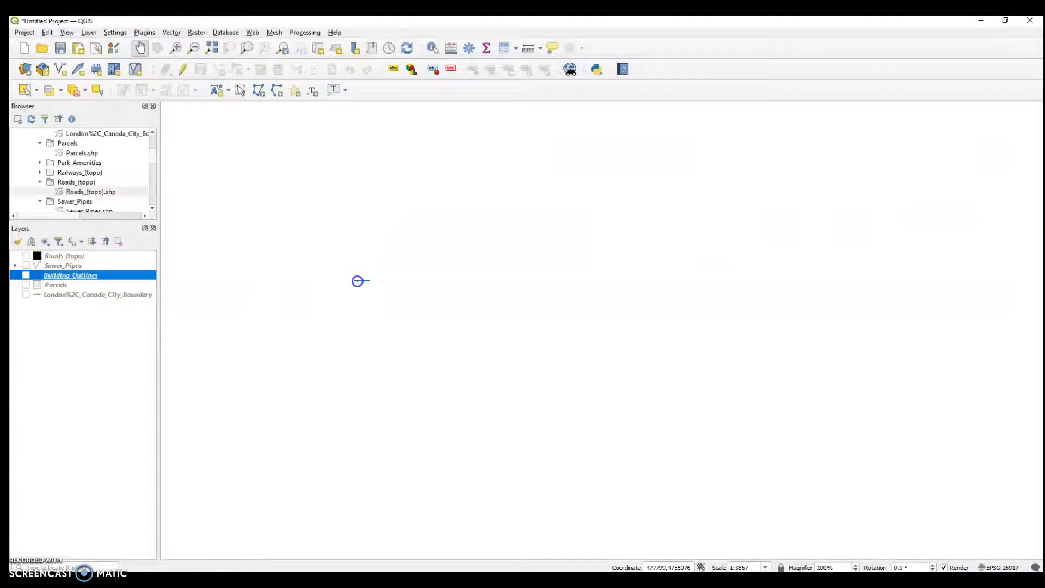
{"action": "left_click", "coordinate": [52, 287]}
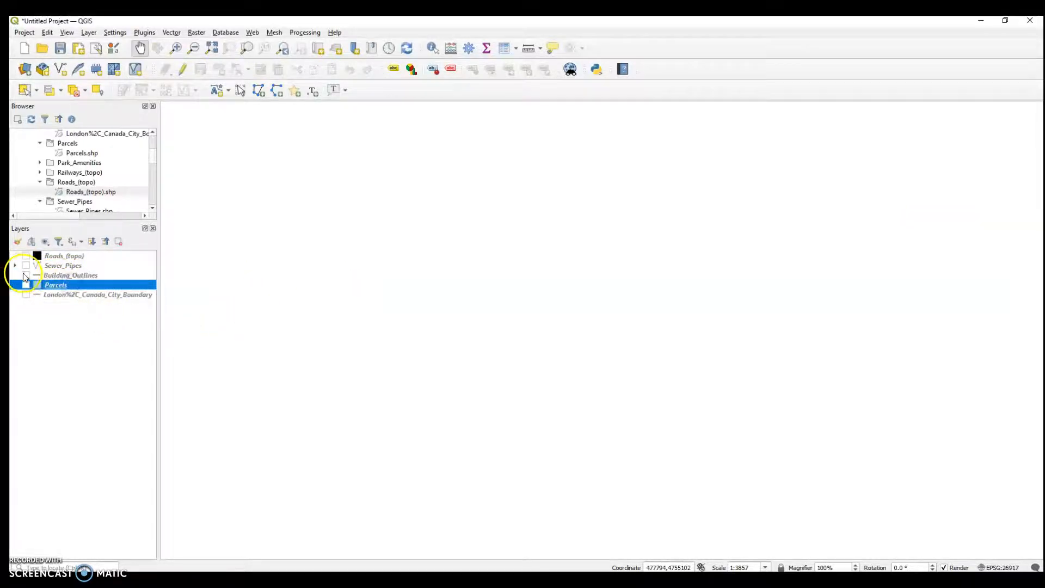
{"action": "left_click", "coordinate": [26, 275]}
{"action": "left_click", "coordinate": [26, 285]}
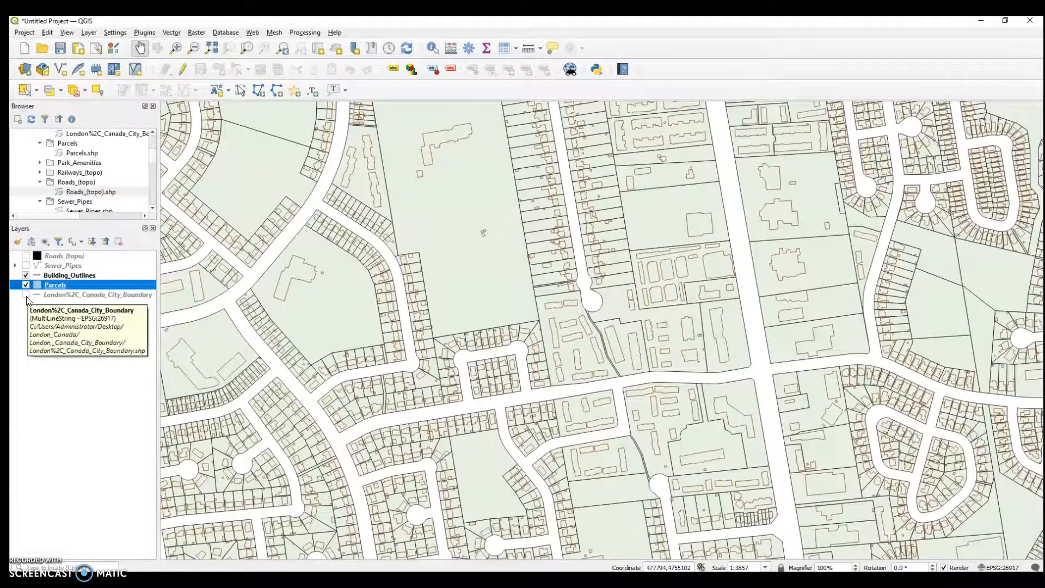
{"action": "left_click", "coordinate": [26, 295]}
{"action": "left_click_drag", "start_coordinate": [412, 297], "coordinate": [467, 296]}
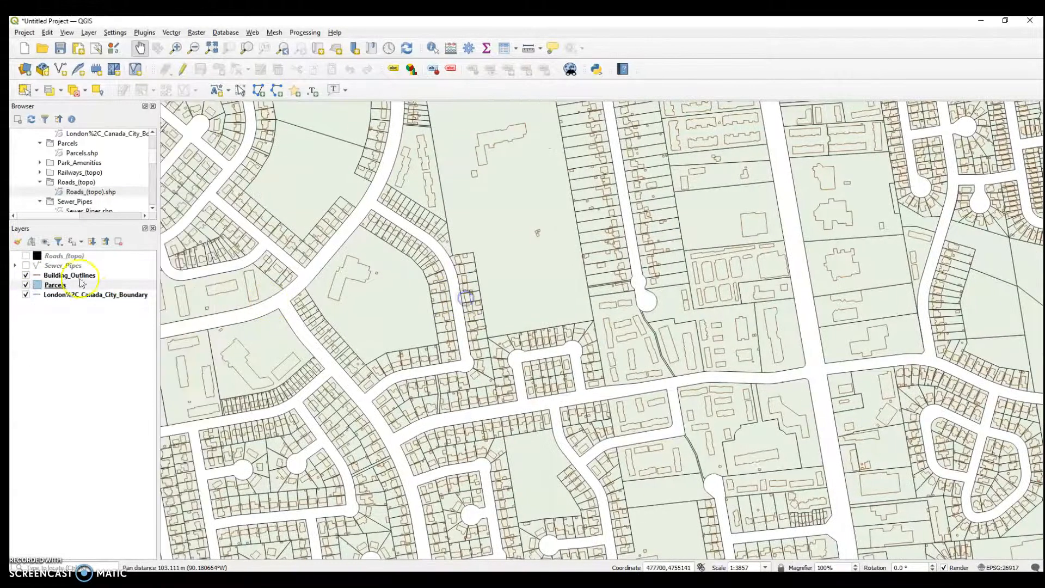
{"action": "left_click", "coordinate": [25, 256]}
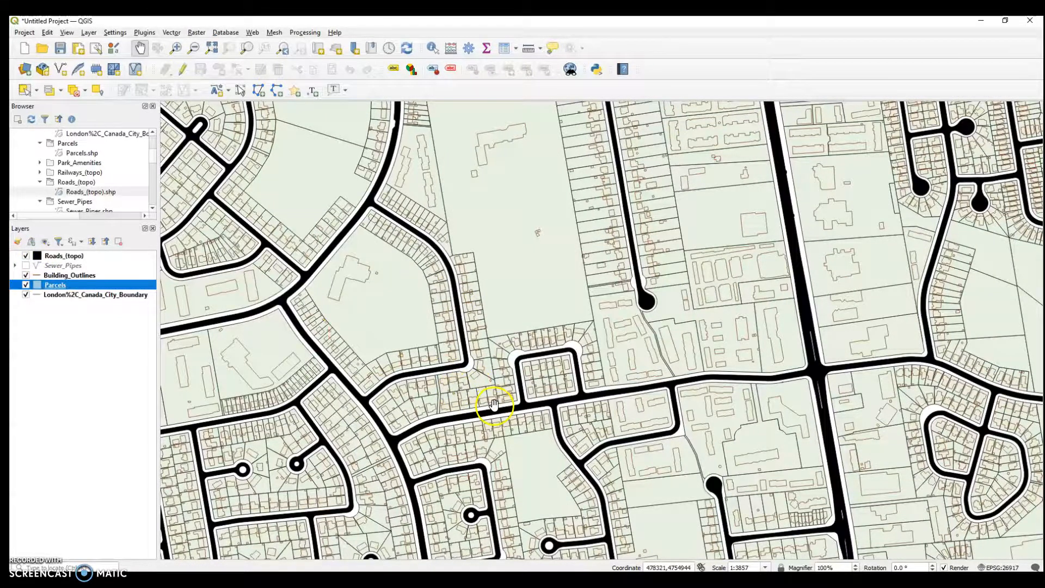
Change the Building_Outlines symbol layer type to Geometry Generator with Polygon / MultiPolygon geometry.
{"action": "scroll", "coordinate": [494, 404], "scroll_direction": "up", "scroll_amount": 2}
{"action": "left_click_drag", "start_coordinate": [541, 373], "coordinate": [484, 435]}
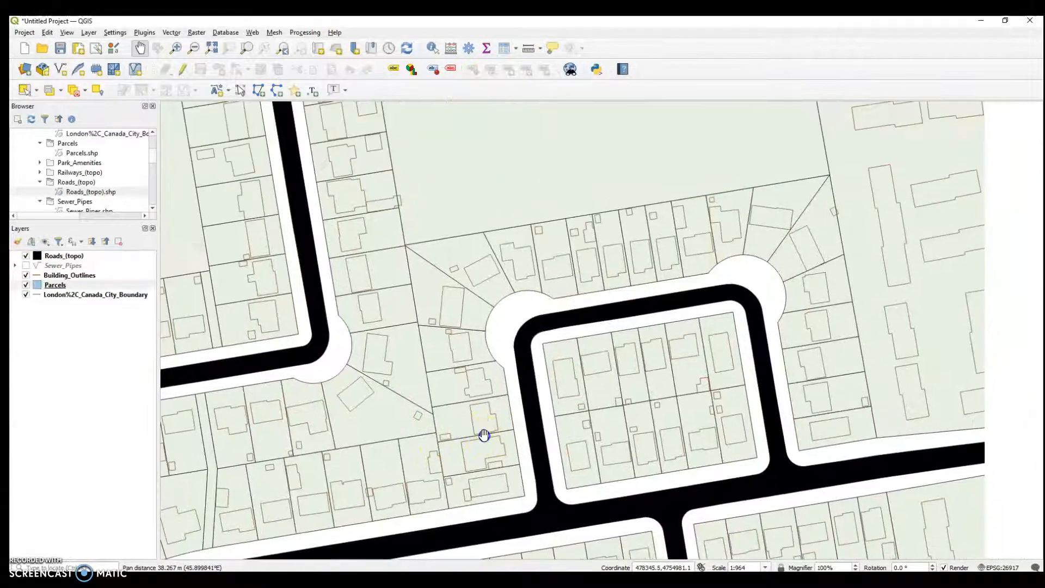
{"action": "scroll", "coordinate": [456, 376], "scroll_direction": "up", "scroll_amount": 2}
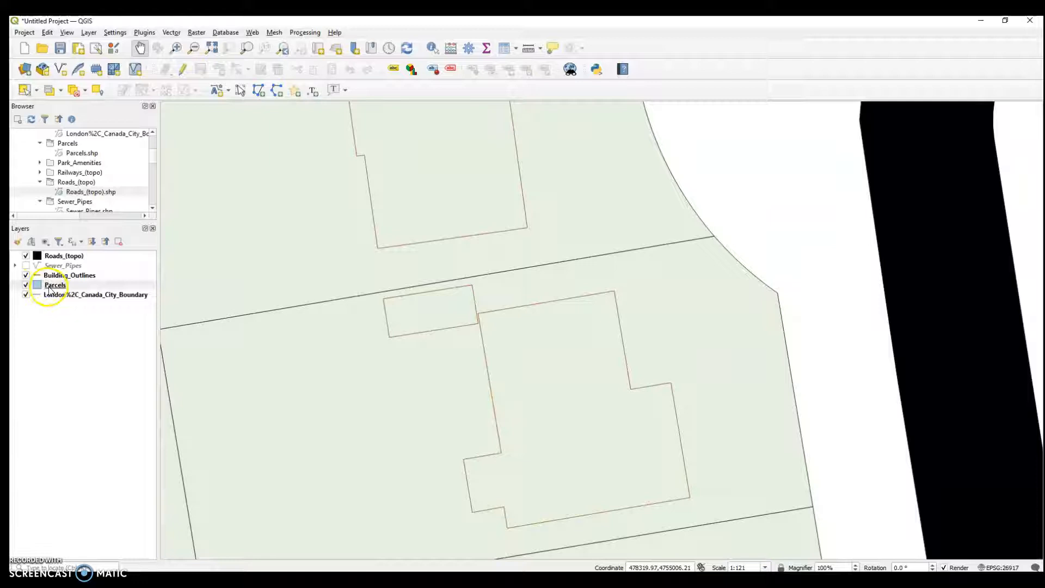
{"action": "left_click", "coordinate": [62, 277]}
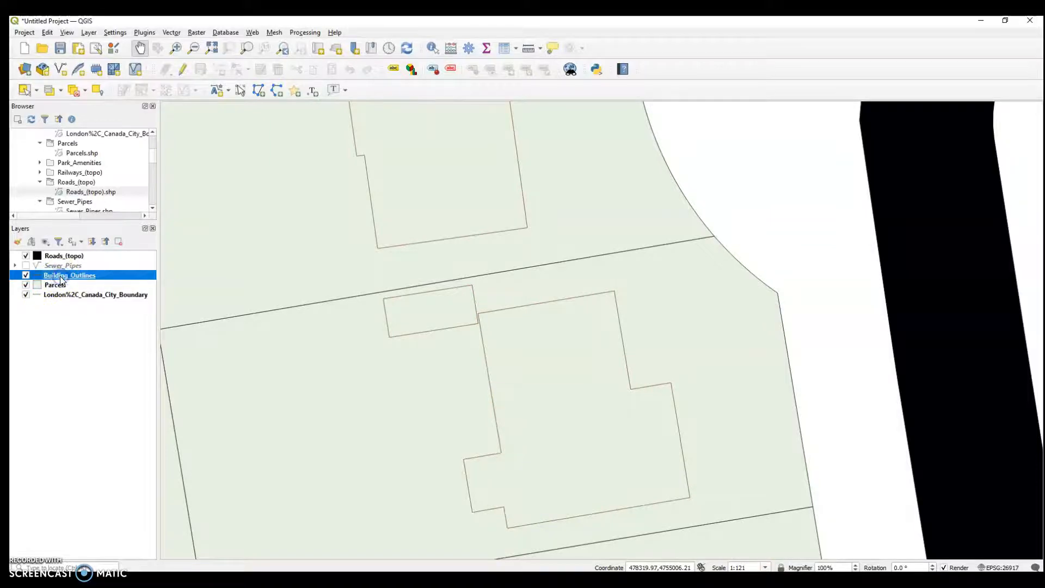
{"action": "double_click", "coordinate": [62, 276]}
{"action": "left_click_drag", "start_coordinate": [623, 72], "coordinate": [398, 81]}
{"action": "left_click", "coordinate": [355, 116]}
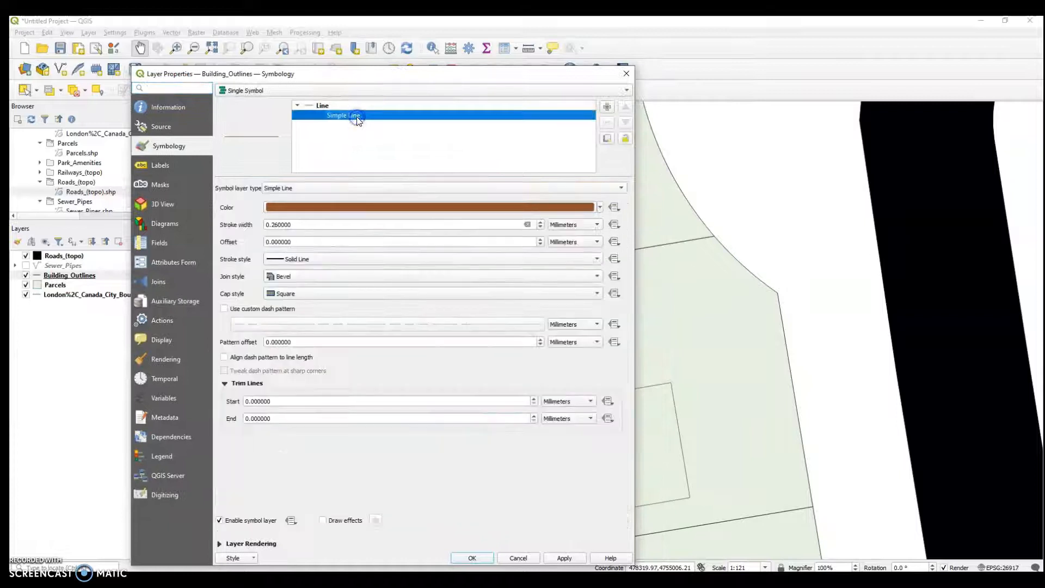
{"action": "left_click", "coordinate": [375, 187]}
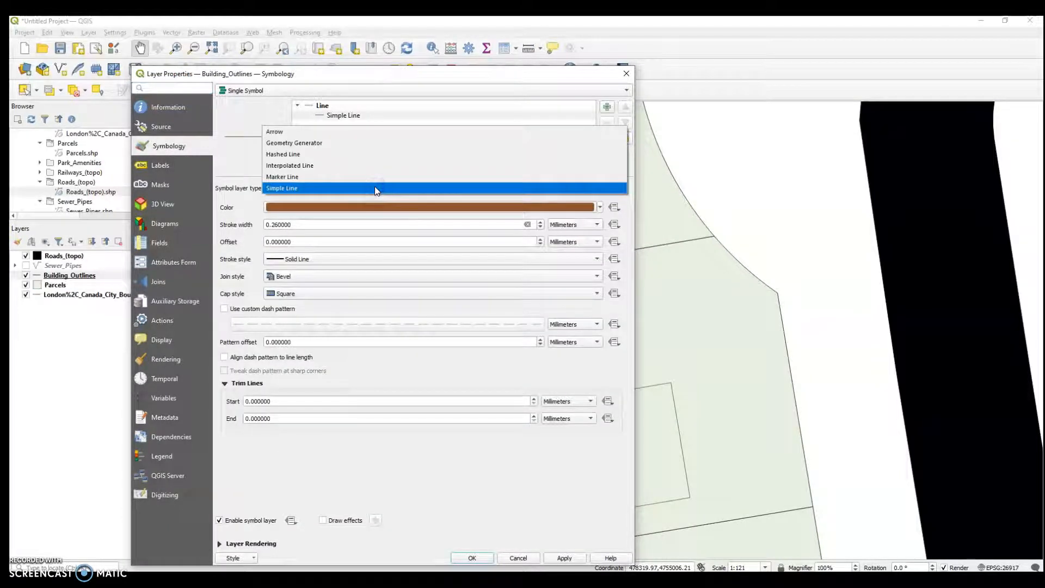
{"action": "left_click", "coordinate": [228, 165]}
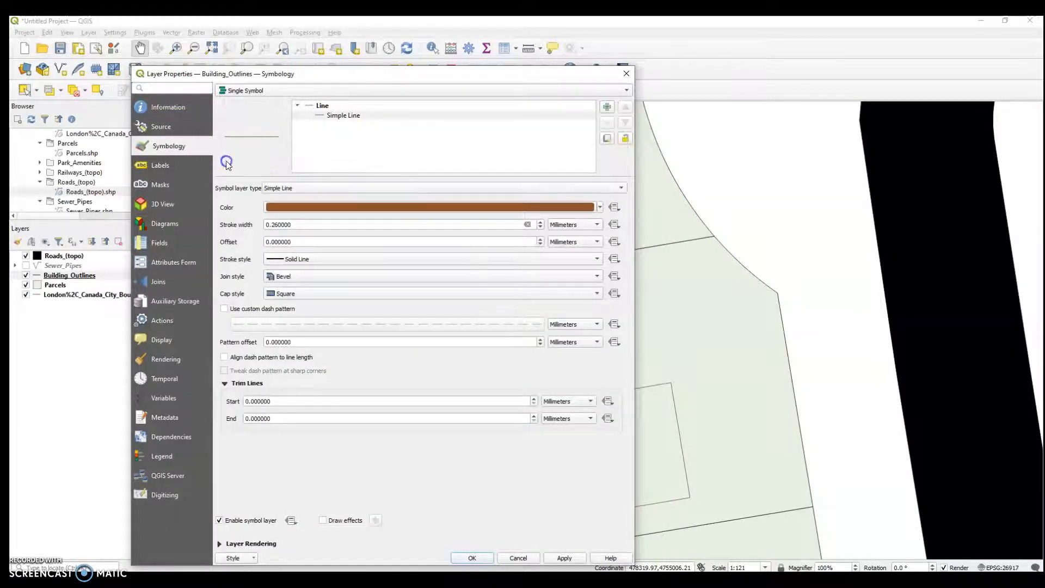
{"action": "left_click", "coordinate": [328, 188]}
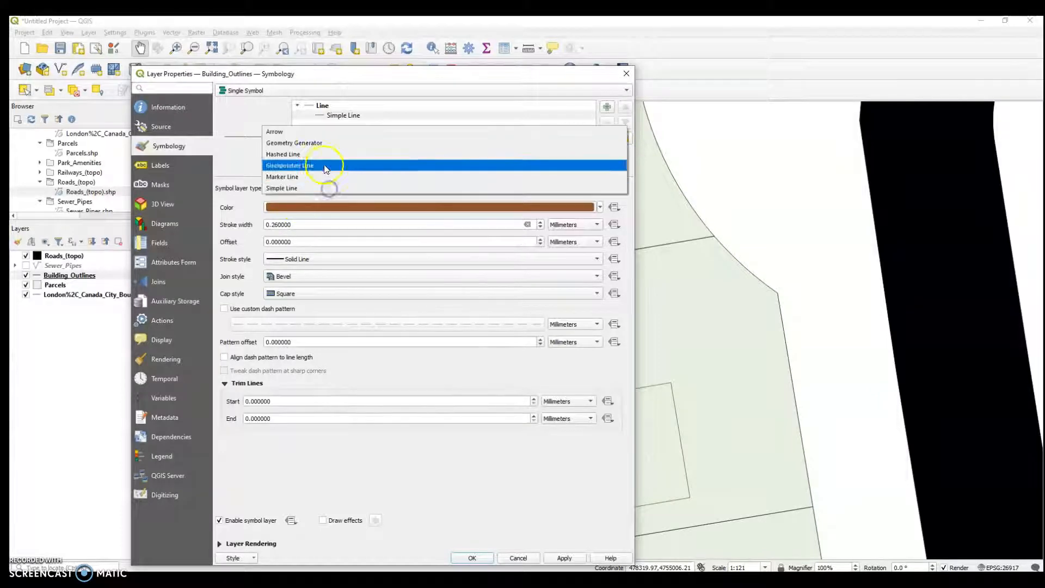
{"action": "left_click", "coordinate": [327, 143]}
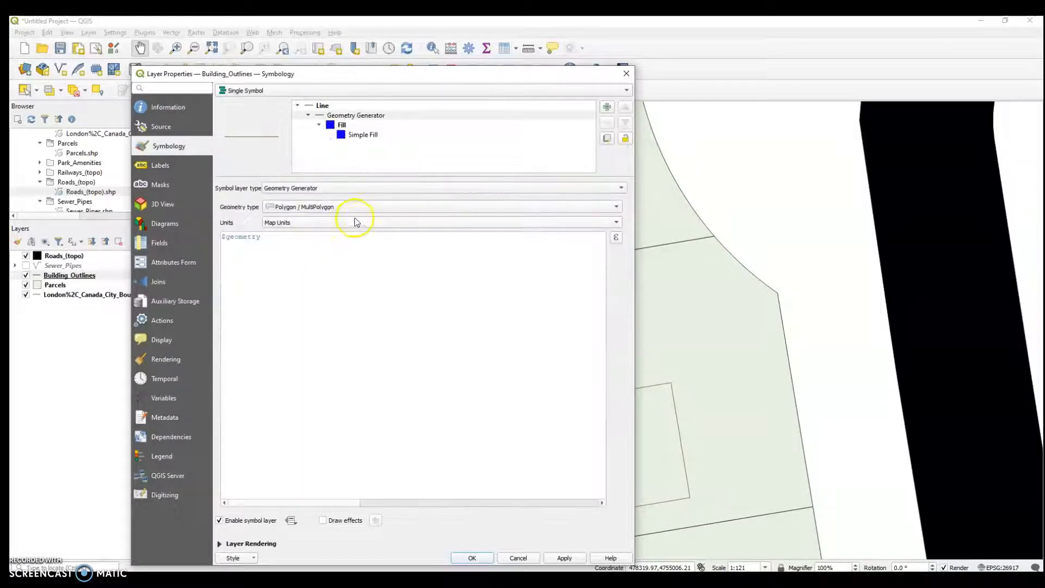
{"action": "left_click", "coordinate": [256, 558]}
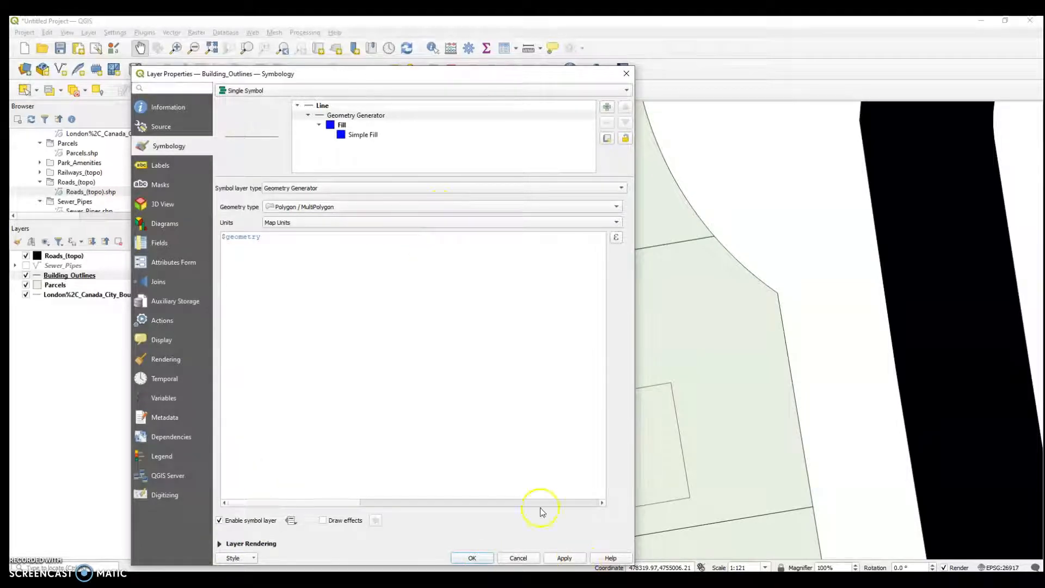
Set the simple fill color of the Building_Outlines polygons to a pale pink from the recent colors.
{"action": "left_click", "coordinate": [364, 136]}
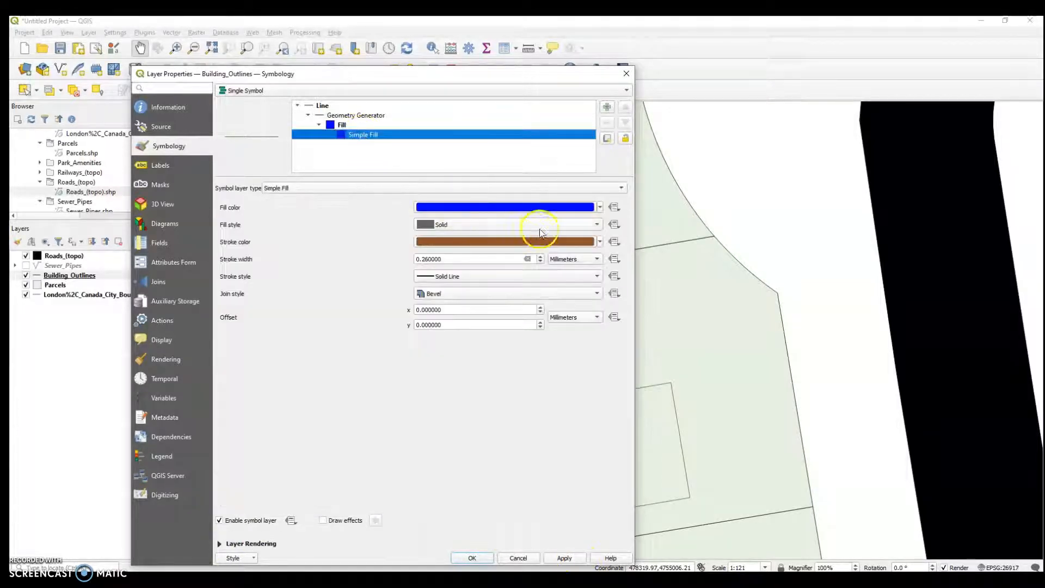
{"action": "left_click", "coordinate": [601, 208]}
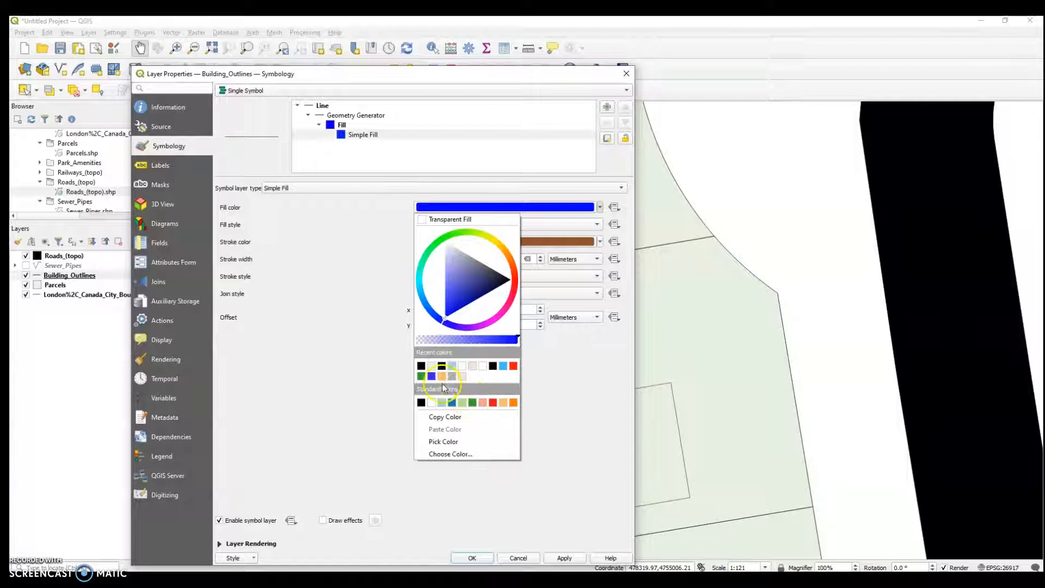
{"action": "left_click", "coordinate": [471, 369]}
{"action": "left_click", "coordinate": [473, 558]}
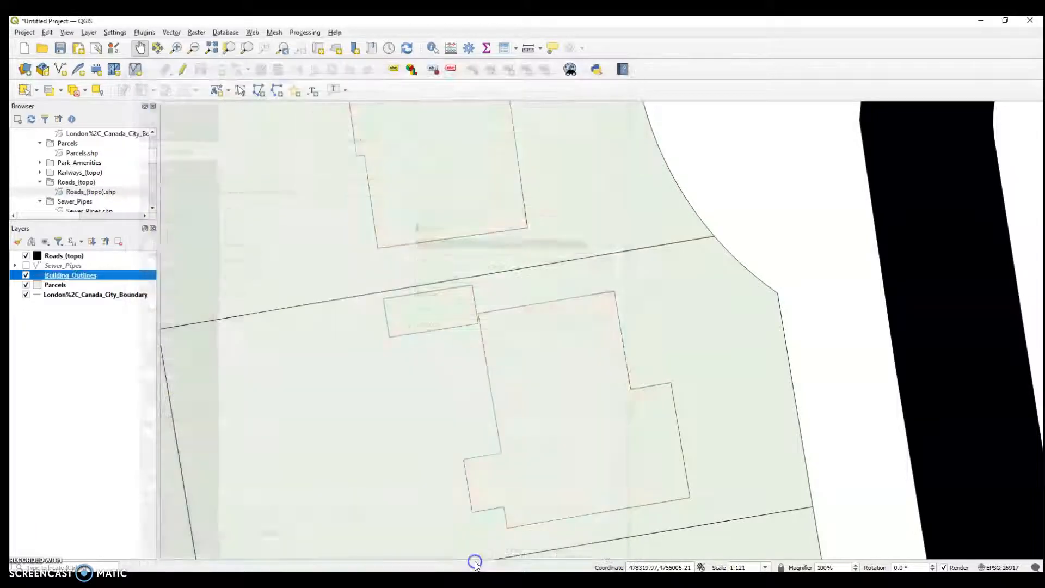
Examine the filled buildings across the neighborhoods and around the large building beside the curving road.
{"action": "scroll", "coordinate": [435, 355], "scroll_direction": "down", "scroll_amount": 4}
{"action": "scroll", "coordinate": [441, 357], "scroll_direction": "down", "scroll_amount": 3}
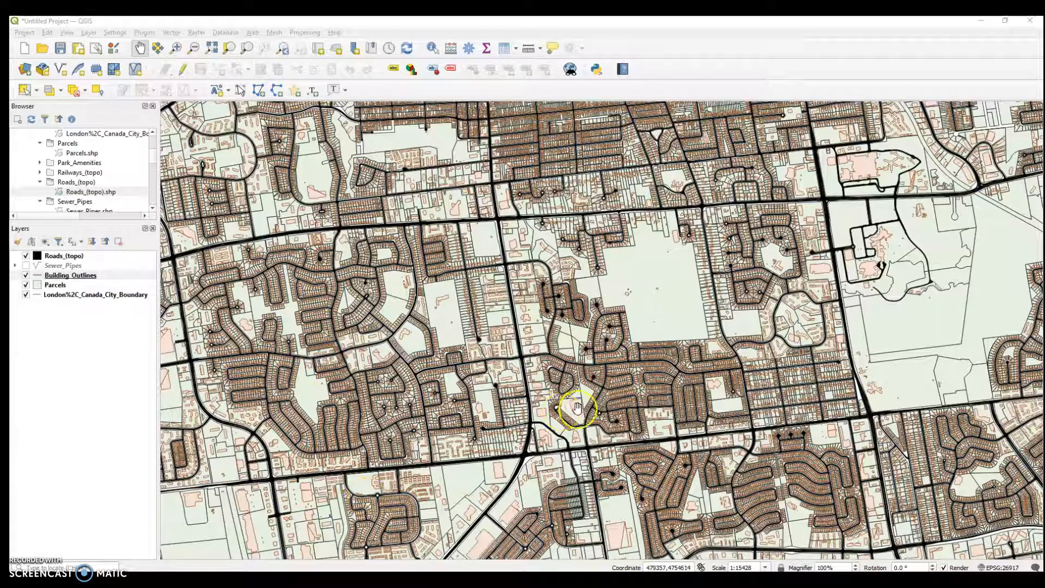
{"action": "scroll", "coordinate": [578, 408], "scroll_direction": "up", "scroll_amount": 4}
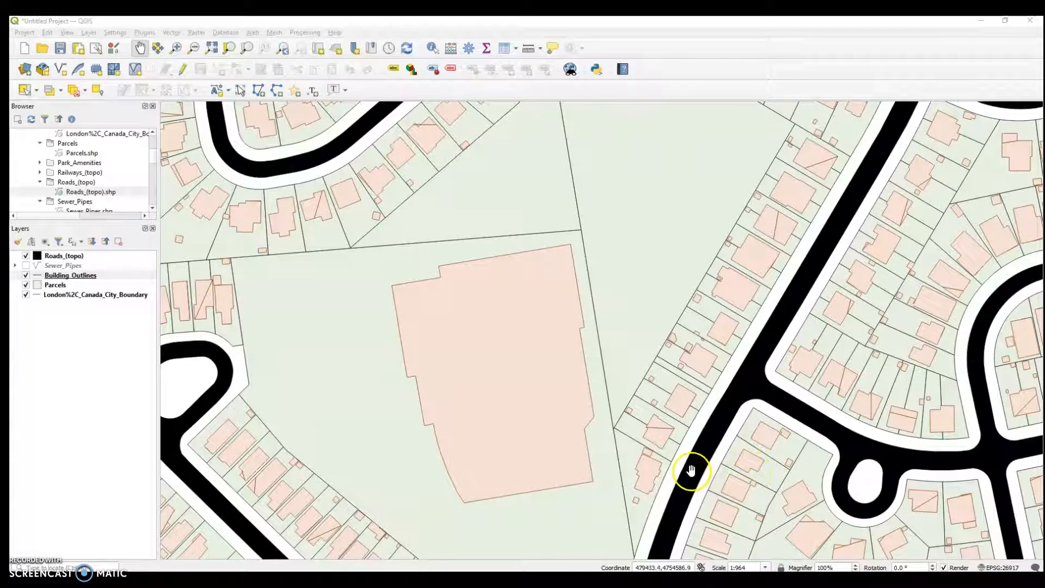
{"action": "left_click", "coordinate": [661, 484]}
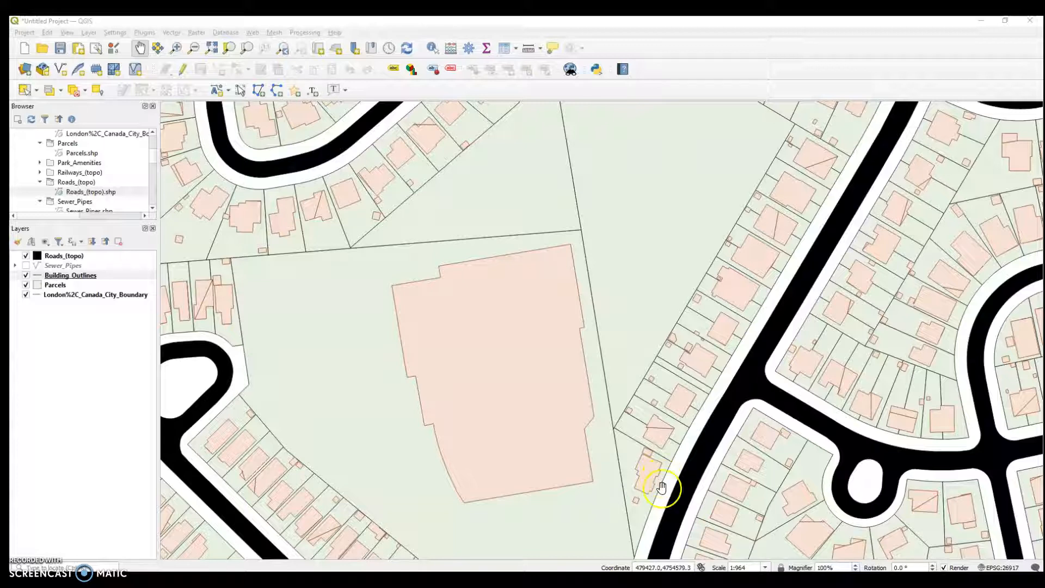
{"action": "left_click", "coordinate": [671, 461]}
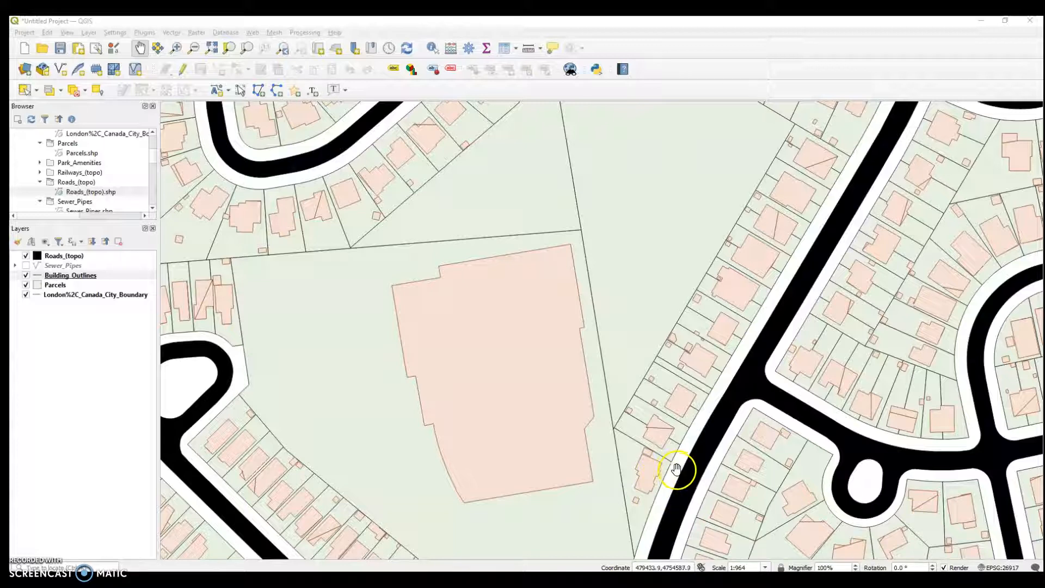
{"action": "left_click", "coordinate": [665, 467]}
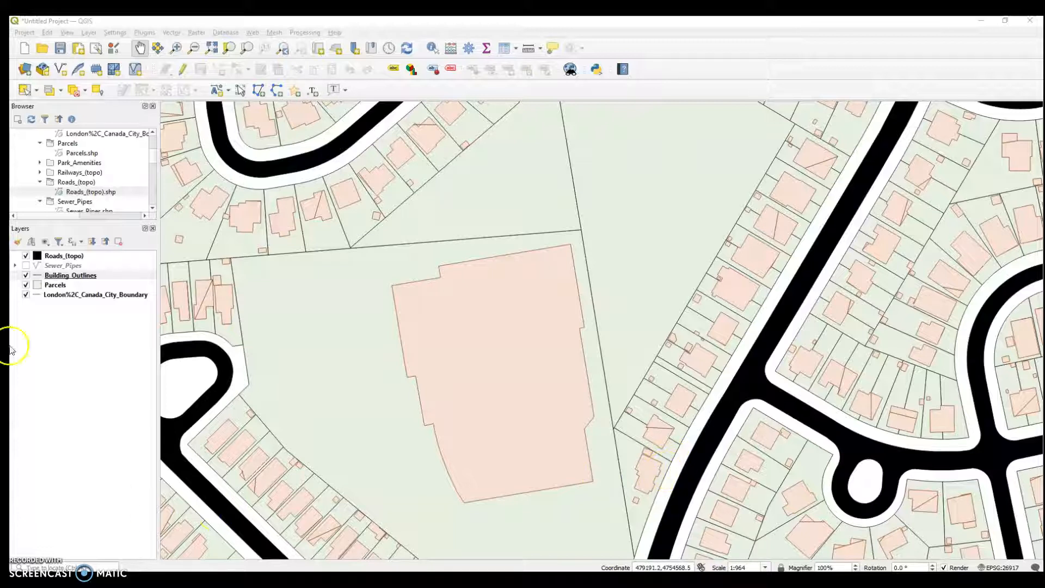
Identify the large building on the Building_Outlines layer and examine its attributes.
{"action": "left_click", "coordinate": [66, 278]}
{"action": "left_click", "coordinate": [433, 49]}
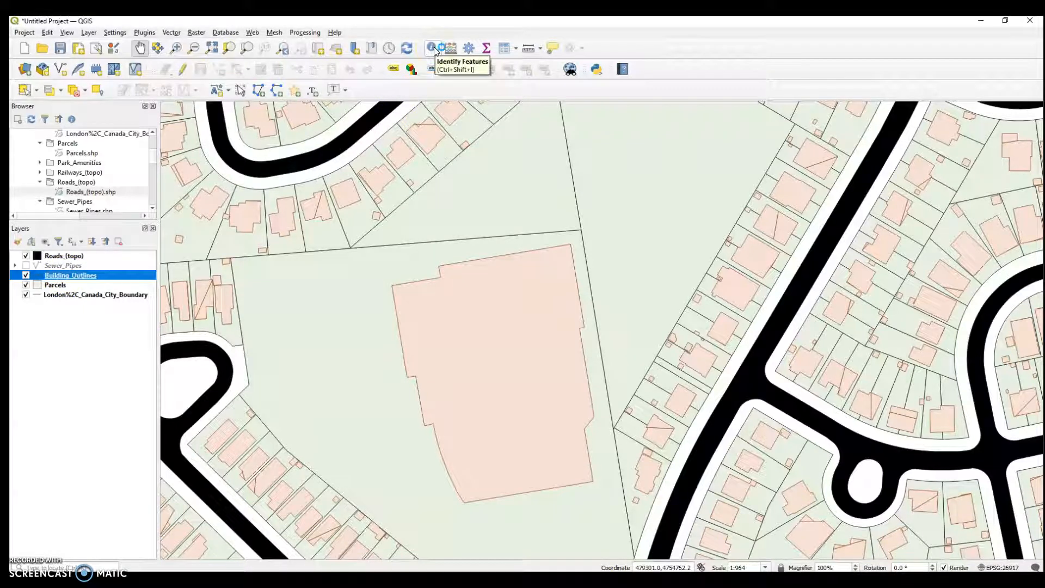
{"action": "left_click", "coordinate": [435, 49]}
{"action": "left_click", "coordinate": [452, 246]}
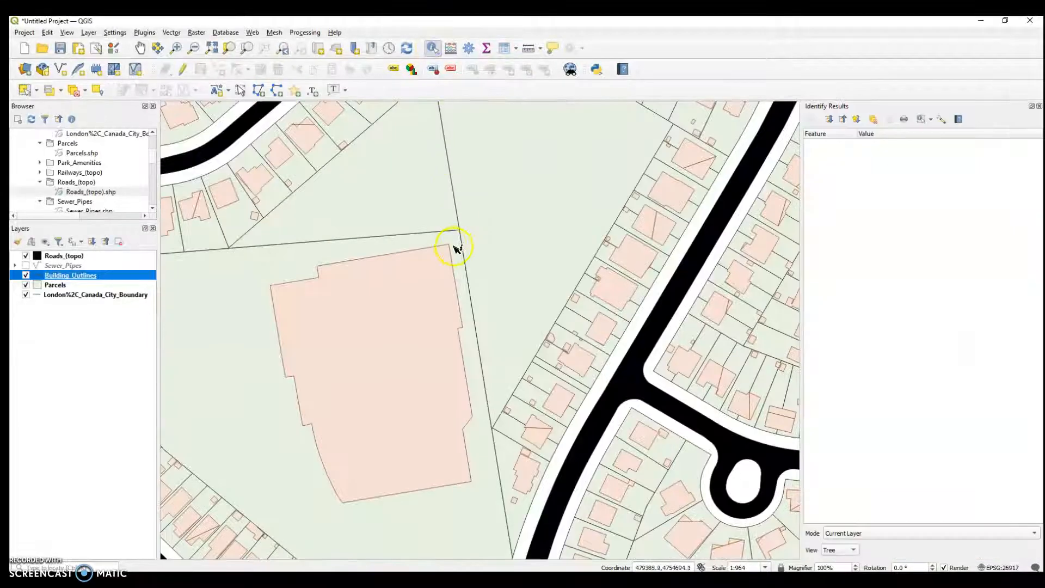
{"action": "left_click", "coordinate": [385, 279]}
{"action": "left_click", "coordinate": [821, 160]}
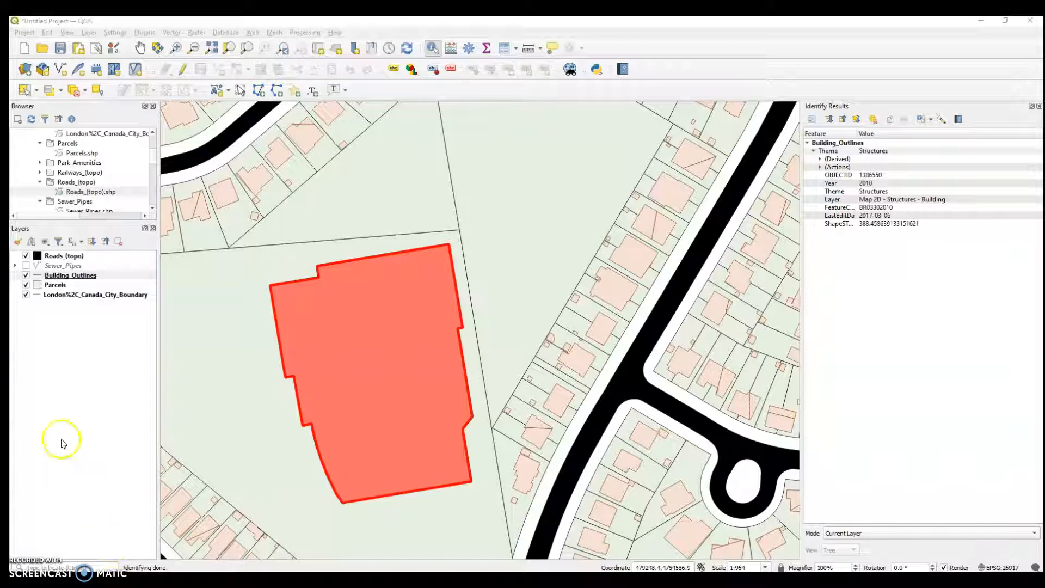
Set up single labels for the Building_Outlines layer using the Year field.
{"action": "double_click", "coordinate": [72, 275]}
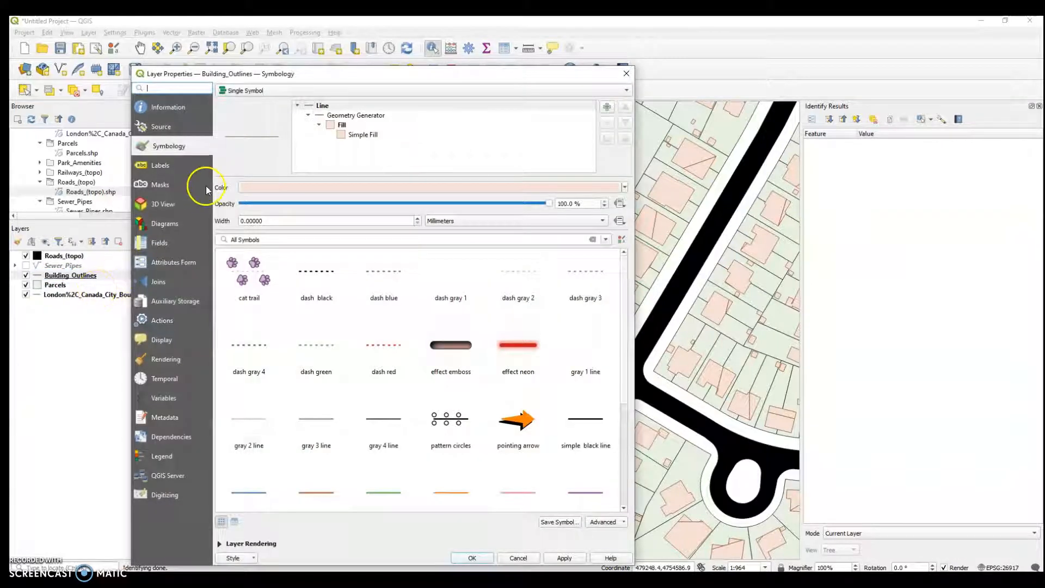
{"action": "left_click", "coordinate": [185, 165]}
{"action": "left_click", "coordinate": [397, 91]}
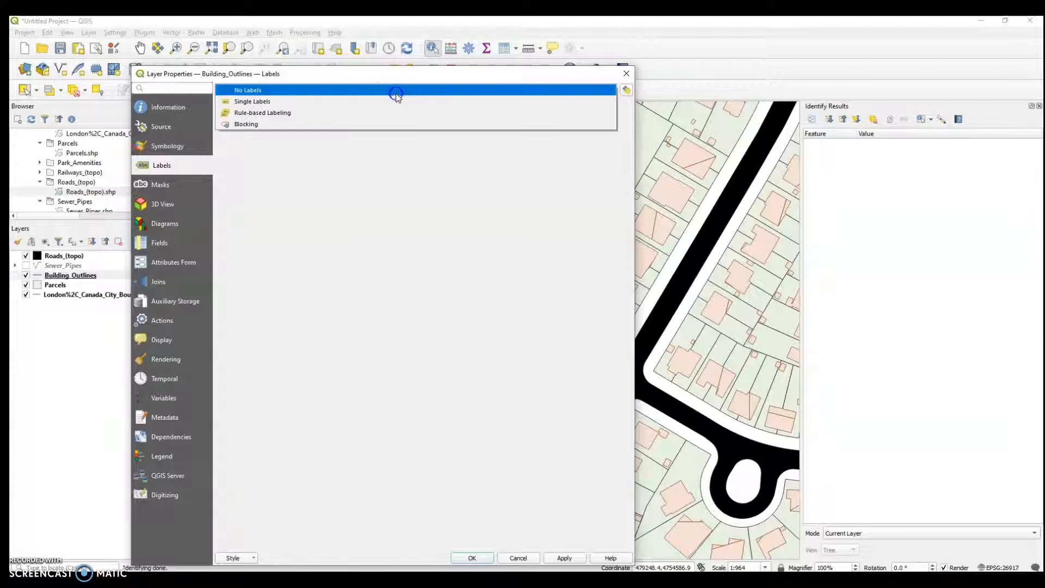
{"action": "left_click", "coordinate": [393, 101]}
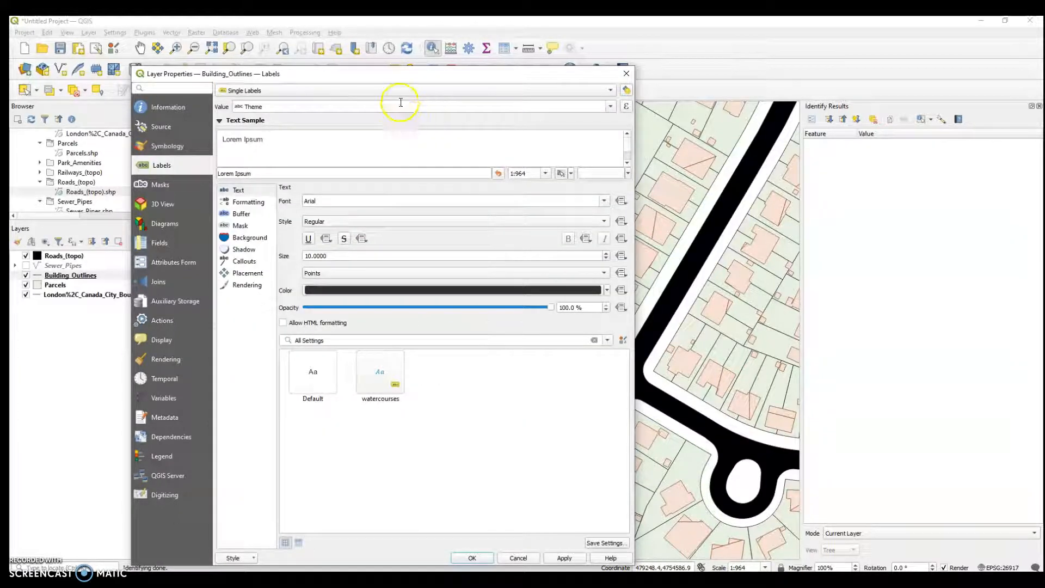
{"action": "left_click", "coordinate": [610, 106]}
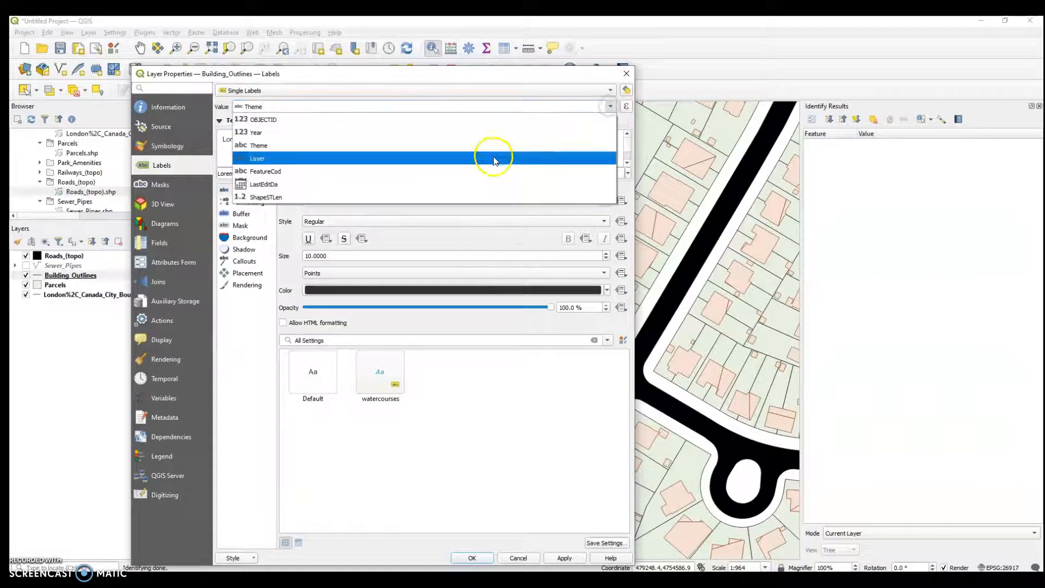
{"action": "left_click", "coordinate": [451, 132]}
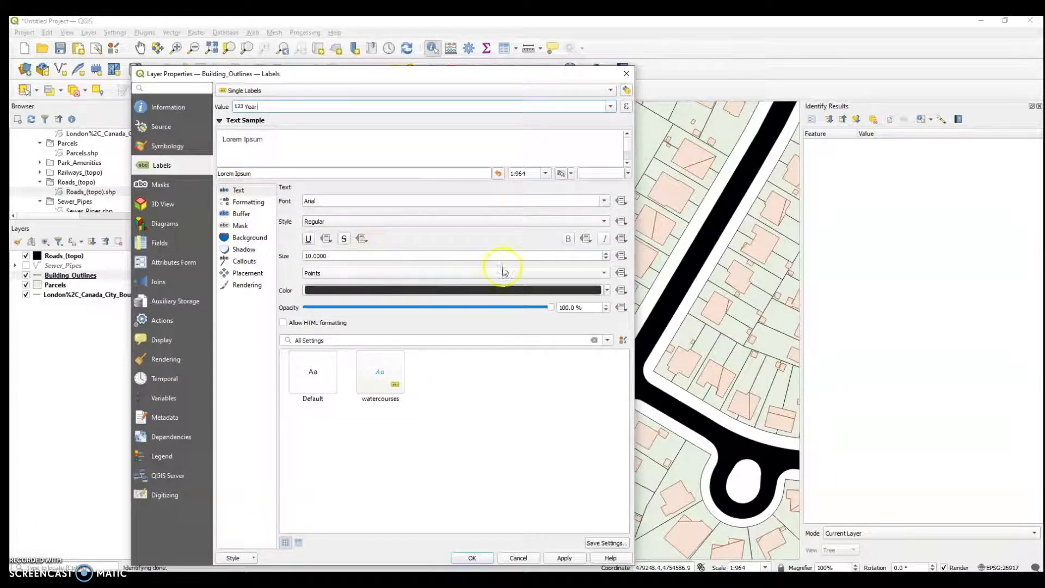
Try Map Units as the label text size unit, and return it to Points.
{"action": "left_click", "coordinate": [599, 277]}
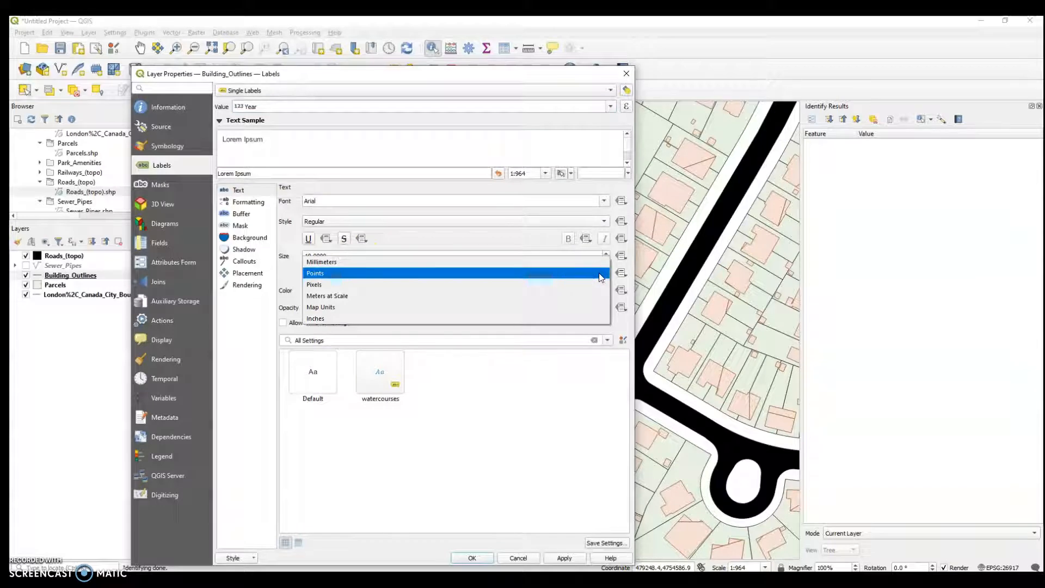
{"action": "left_click", "coordinate": [502, 309]}
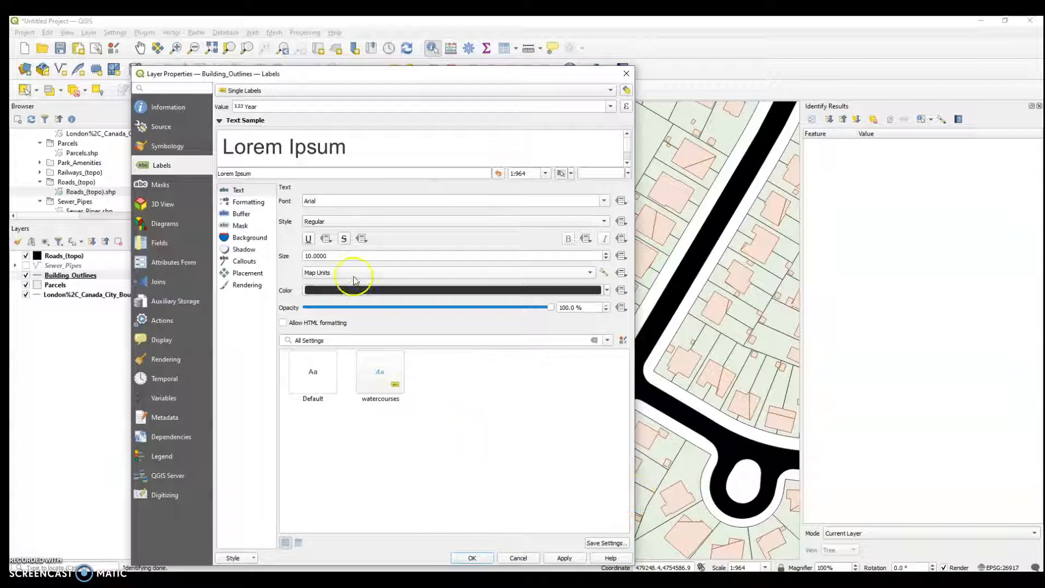
{"action": "left_click", "coordinate": [574, 270]}
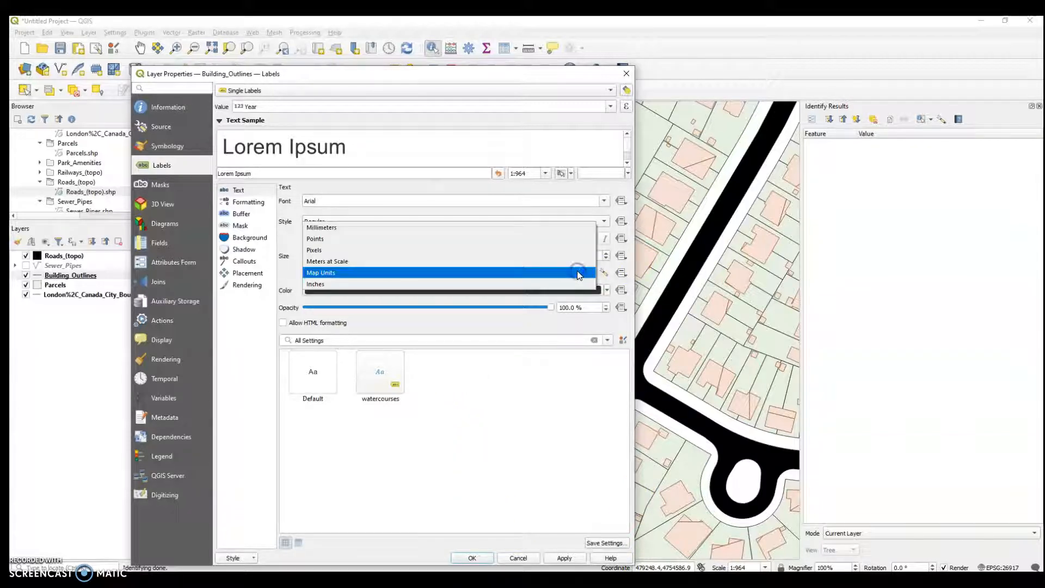
{"action": "left_click", "coordinate": [401, 240]}
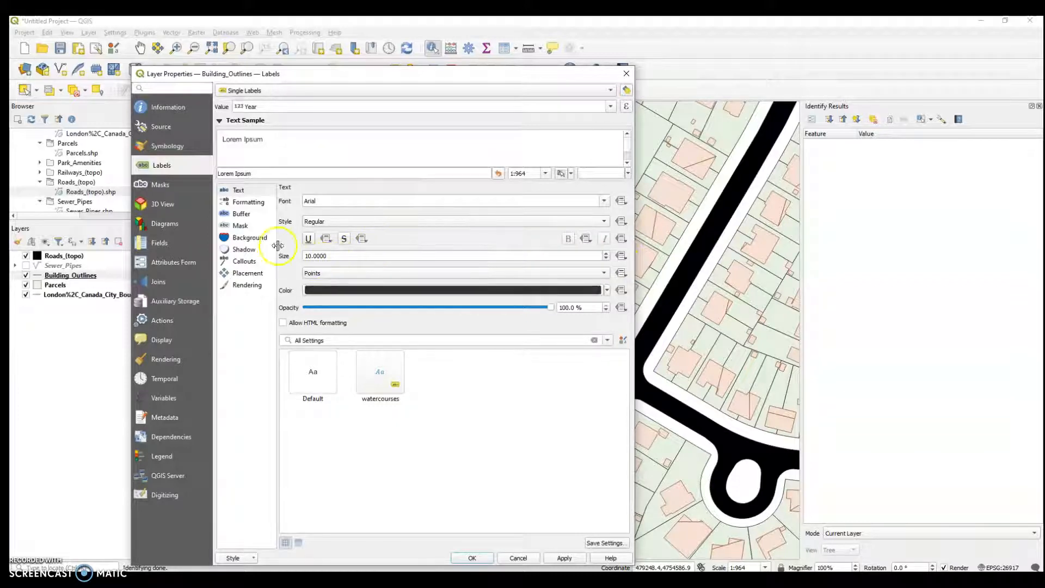
Add a 1.3 mm text buffer to the Building_Outlines labels and apply the label settings to the map.
{"action": "left_click", "coordinate": [244, 217]}
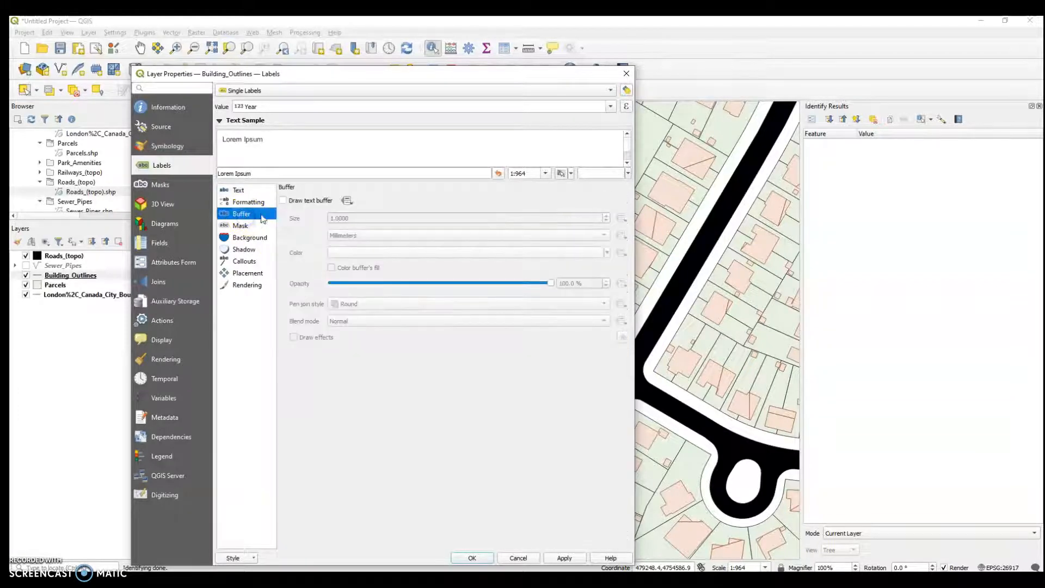
{"action": "left_click", "coordinate": [283, 200]}
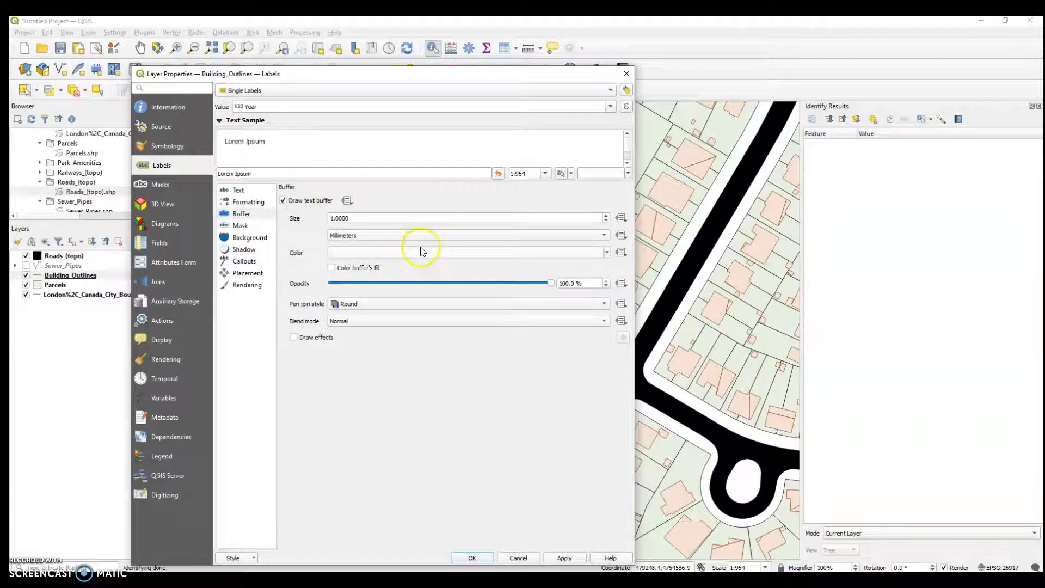
{"action": "left_click", "coordinate": [605, 215]}
{"action": "left_click", "coordinate": [605, 215]}
{"action": "left_click", "coordinate": [605, 215]}
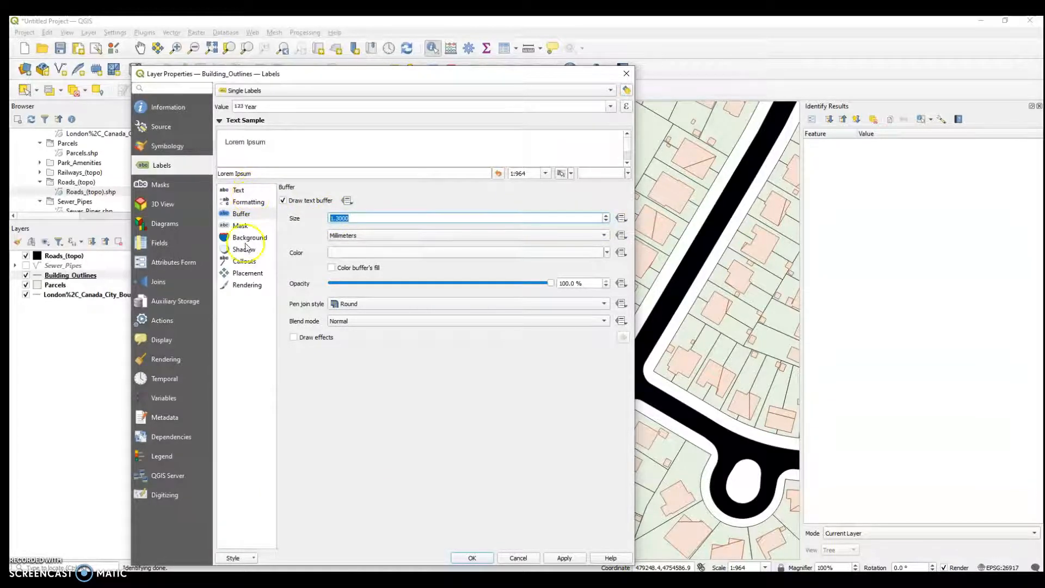
{"action": "left_click", "coordinate": [249, 273]}
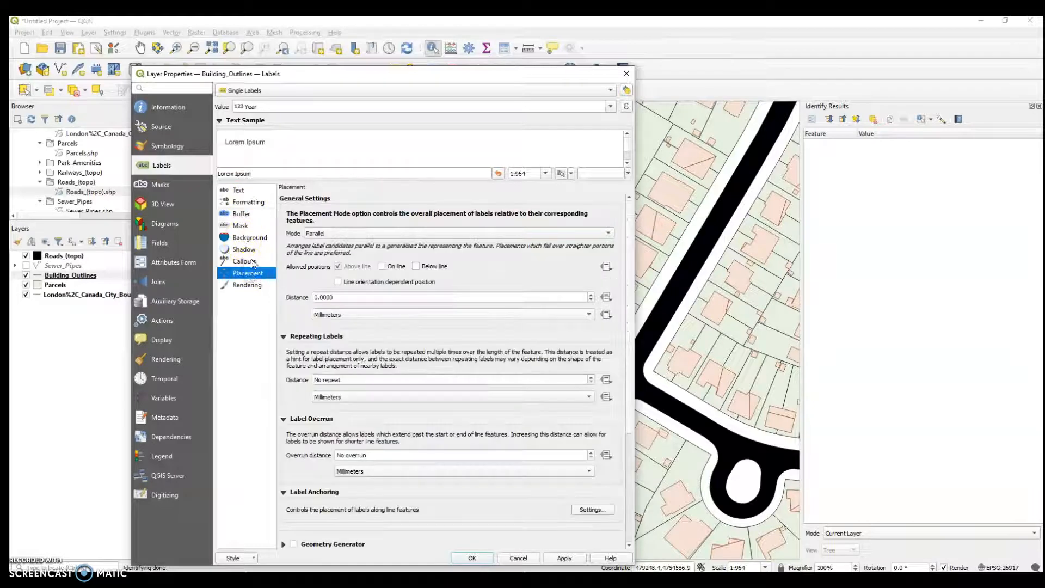
{"action": "left_click", "coordinate": [238, 190]}
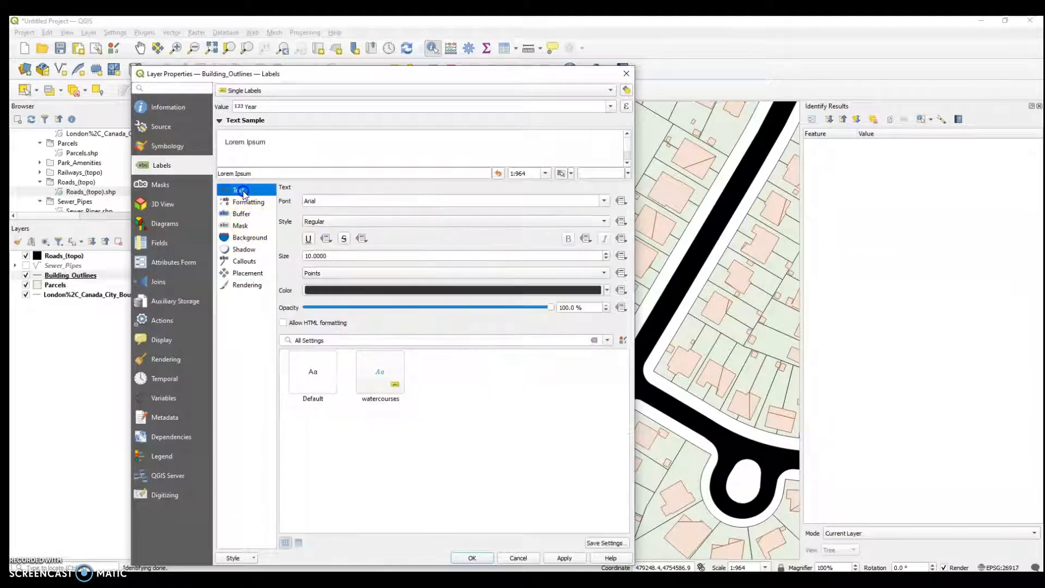
{"action": "left_click", "coordinate": [477, 557]}
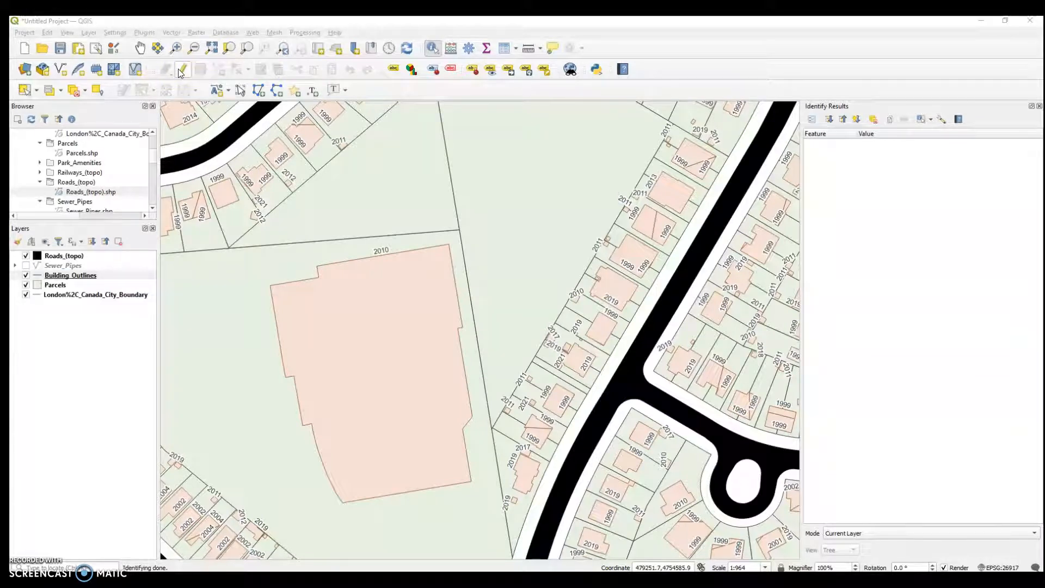
Start editing Building_Outlines and view the editable attribute form of a small 1999 building in the row along the diagonal road.
{"action": "left_click", "coordinate": [180, 73]}
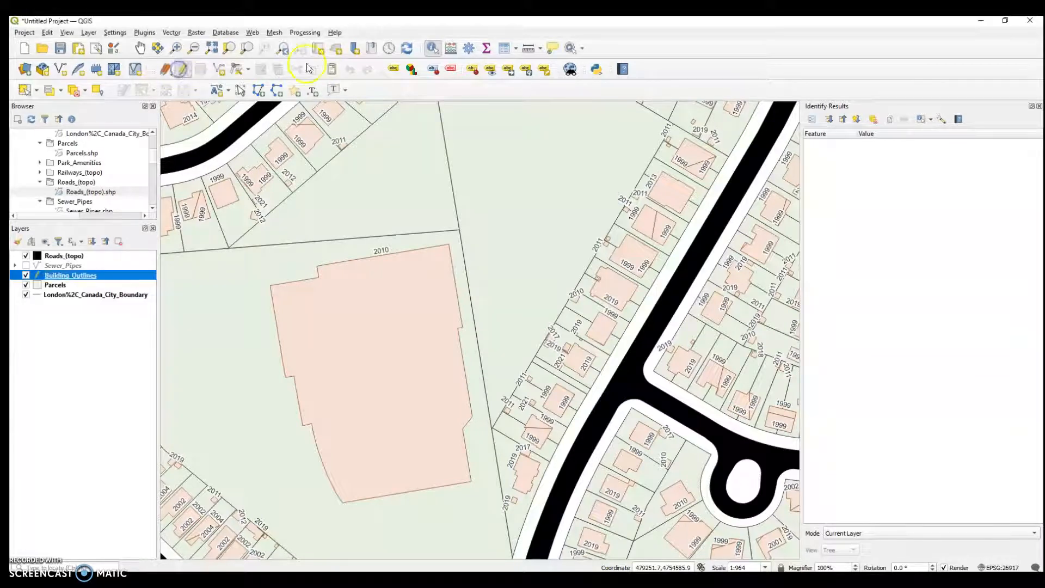
{"action": "left_click", "coordinate": [636, 227]}
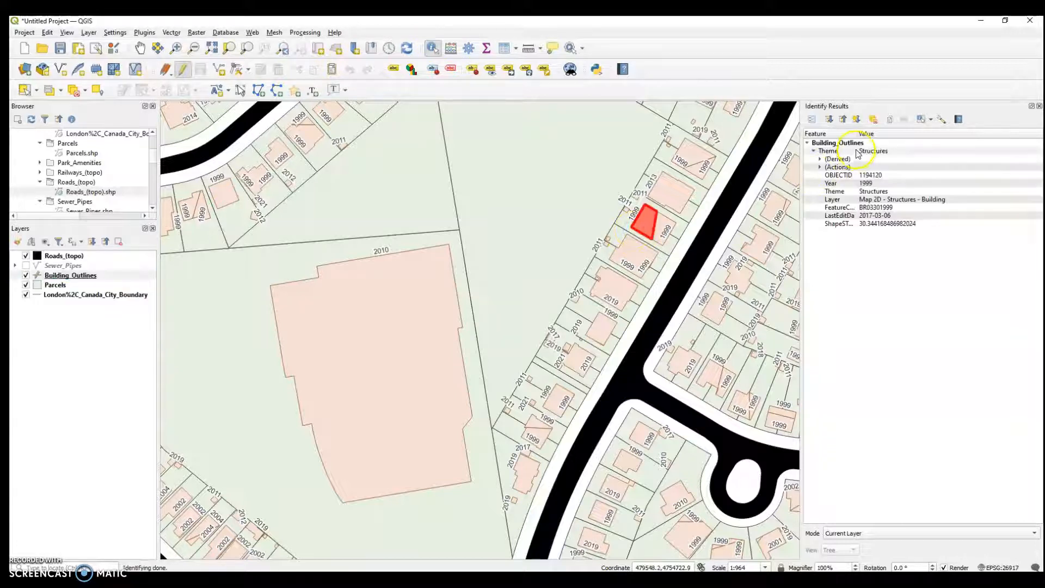
{"action": "left_click", "coordinate": [812, 121]}
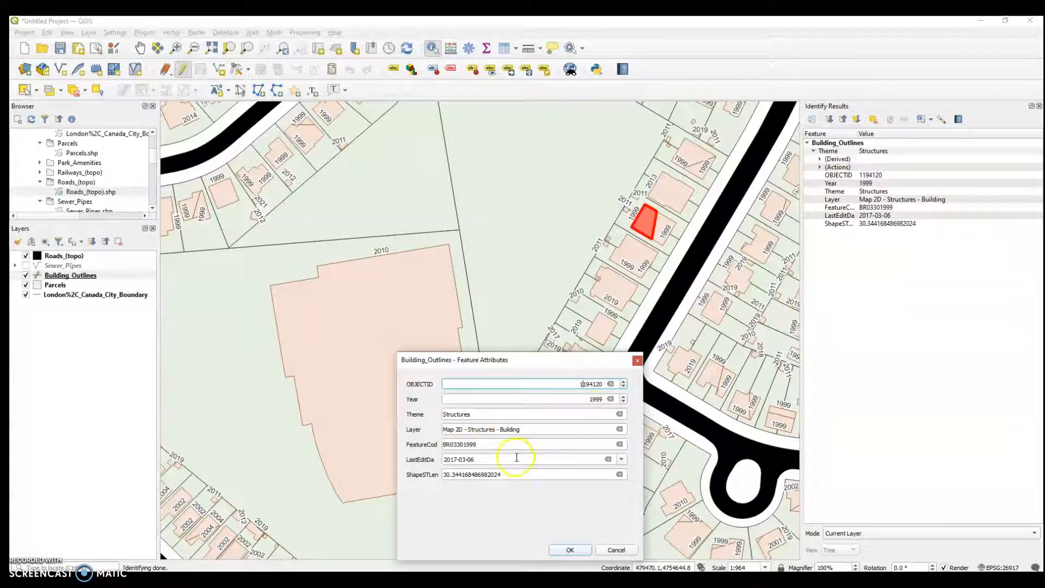
{"action": "left_click", "coordinate": [576, 553]}
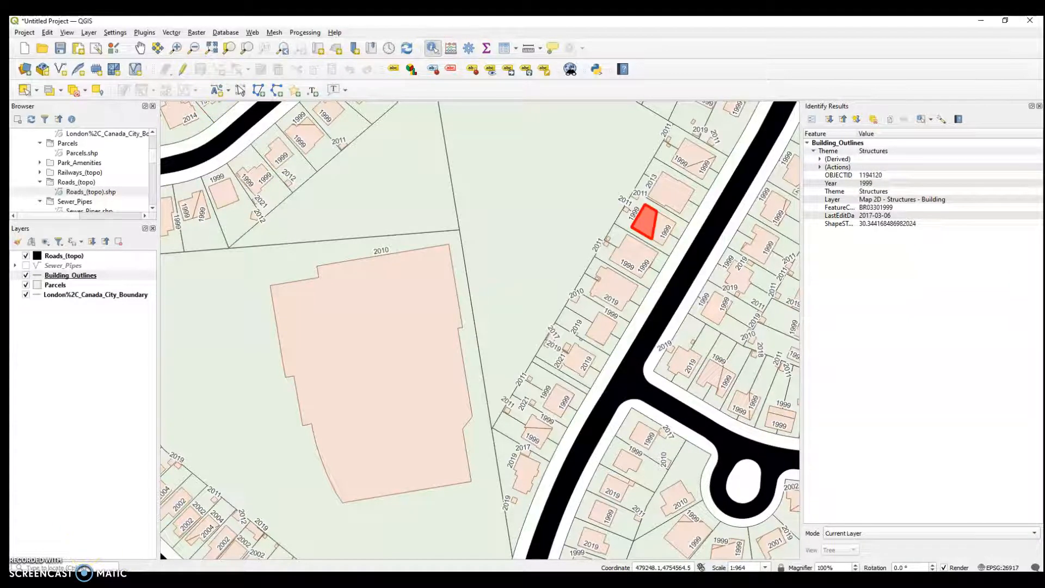
Turn on editing for the Building_Outlines and Parcels layers.
{"action": "left_click", "coordinate": [183, 69]}
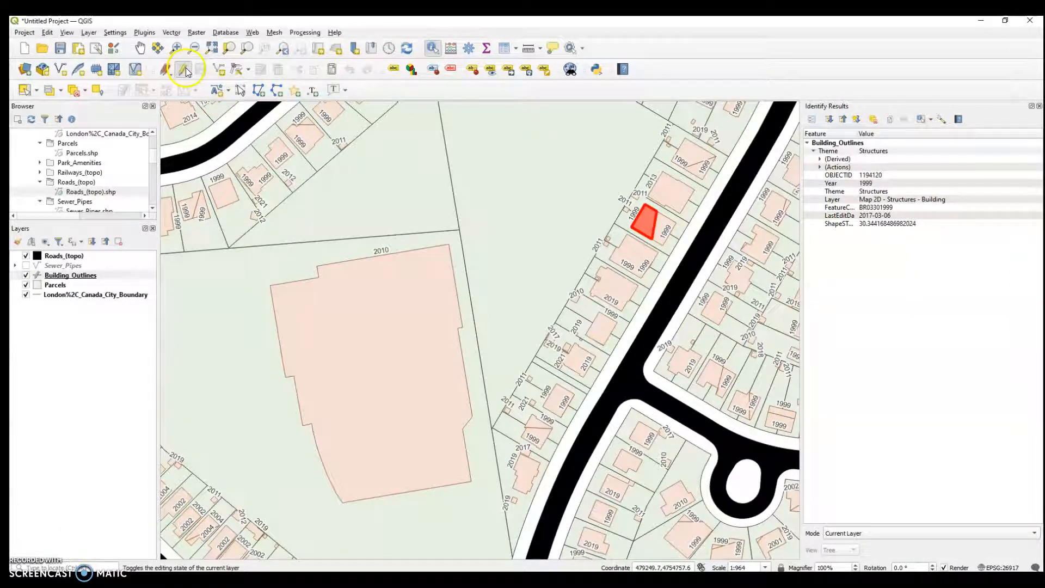
{"action": "left_click", "coordinate": [219, 71]}
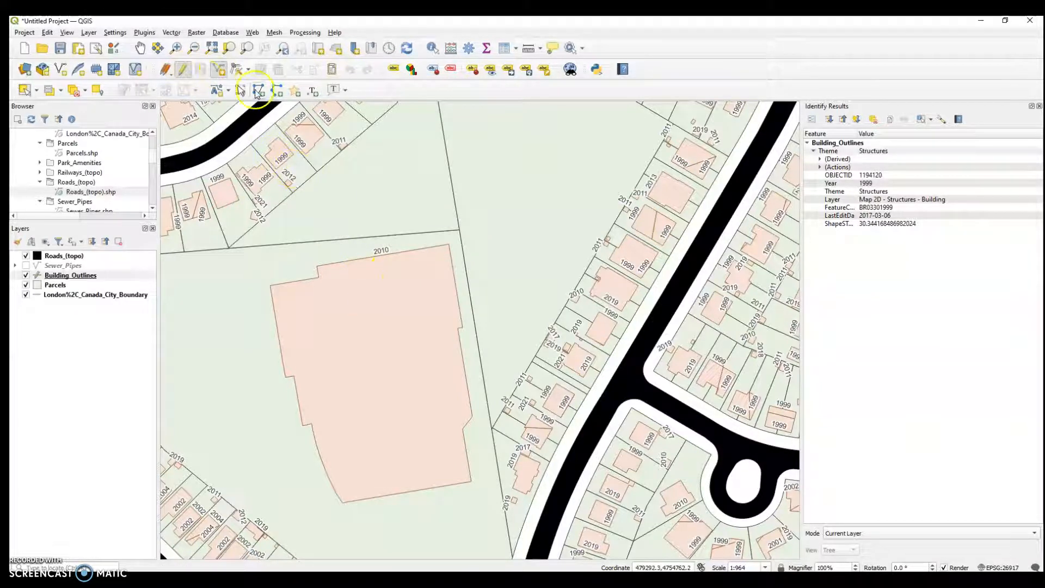
{"action": "left_click", "coordinate": [70, 287]}
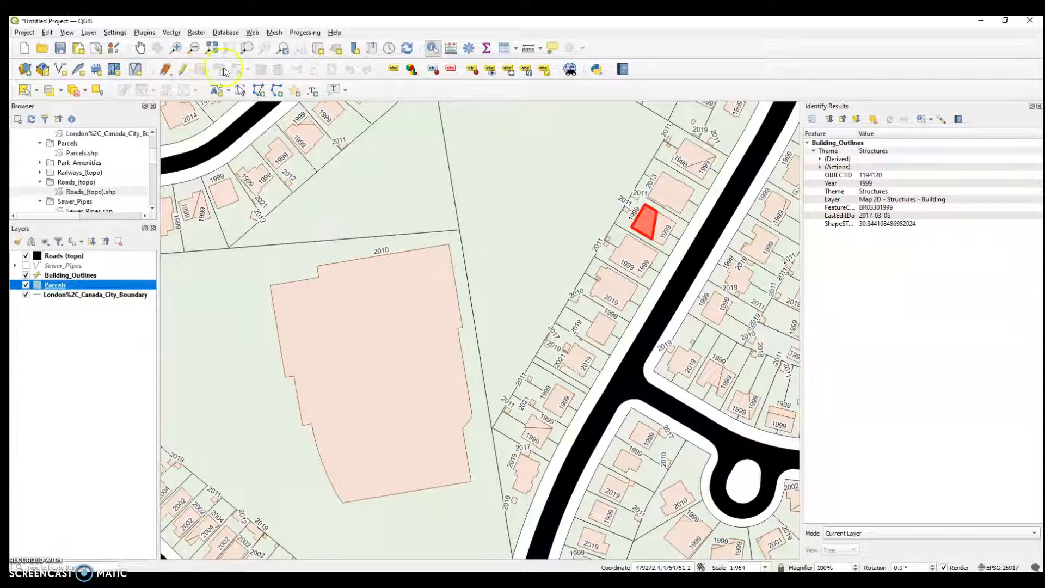
{"action": "left_click", "coordinate": [185, 70]}
Try to digitize a four-cornered polygon in the Parcels layer, in the empty area just west of the large building.
{"action": "left_click", "coordinate": [220, 70]}
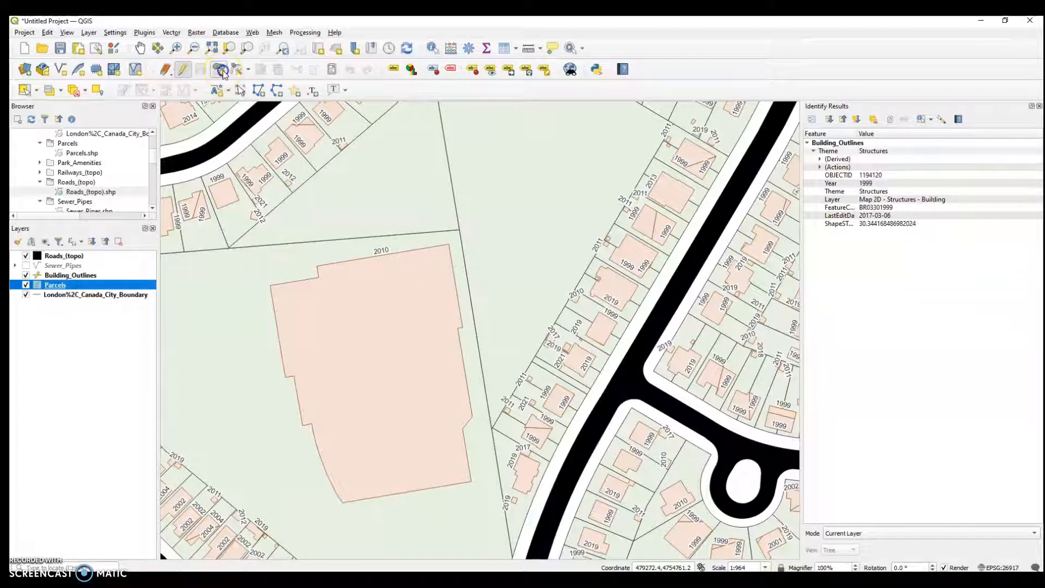
{"action": "left_click", "coordinate": [184, 305]}
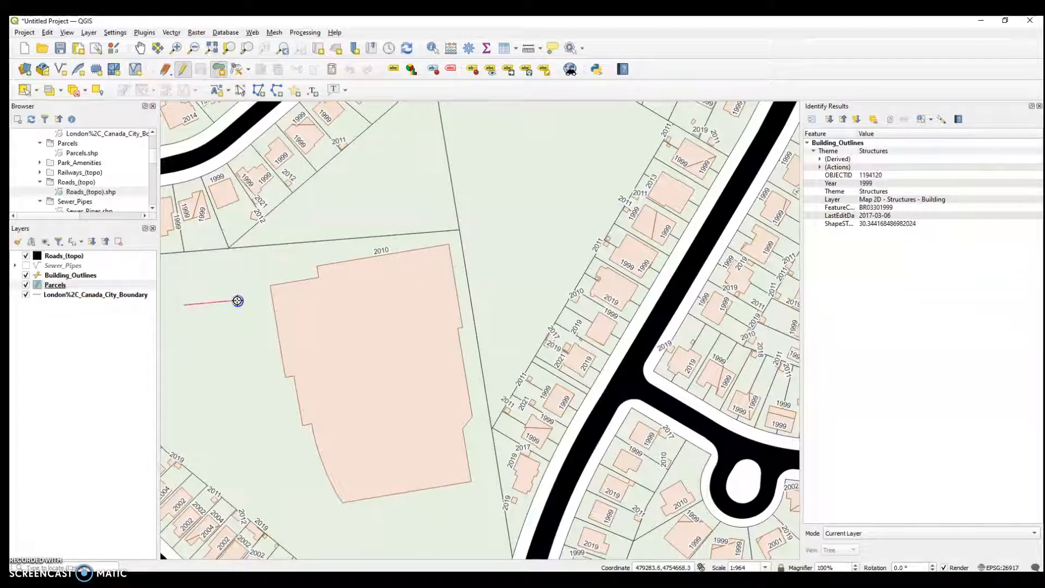
{"action": "left_click", "coordinate": [237, 301]}
{"action": "left_click", "coordinate": [248, 361]}
{"action": "left_click", "coordinate": [192, 373]}
{"action": "right_click", "coordinate": [203, 366]}
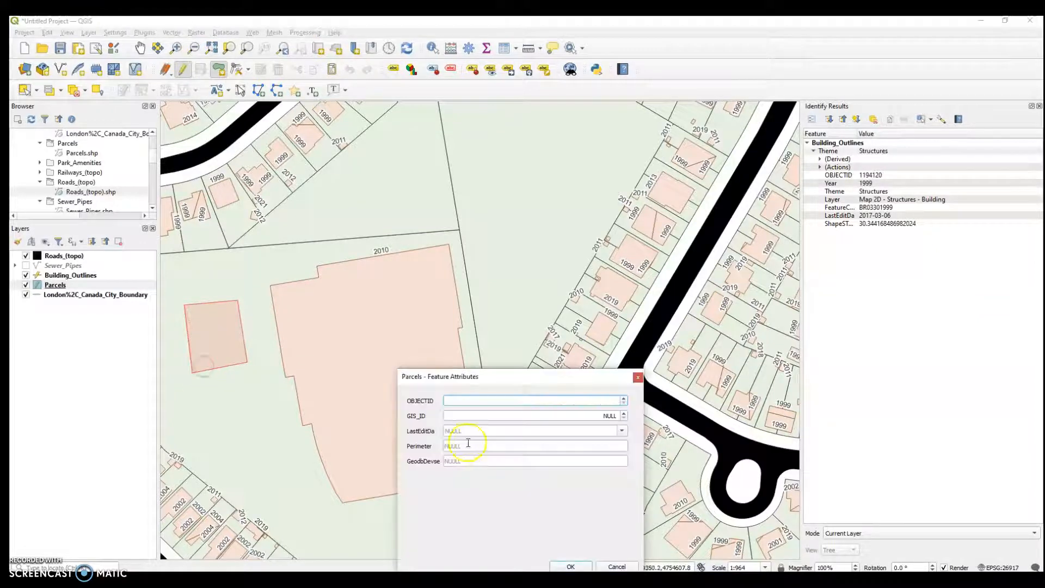
{"action": "left_click_drag", "start_coordinate": [463, 387], "coordinate": [520, 261]}
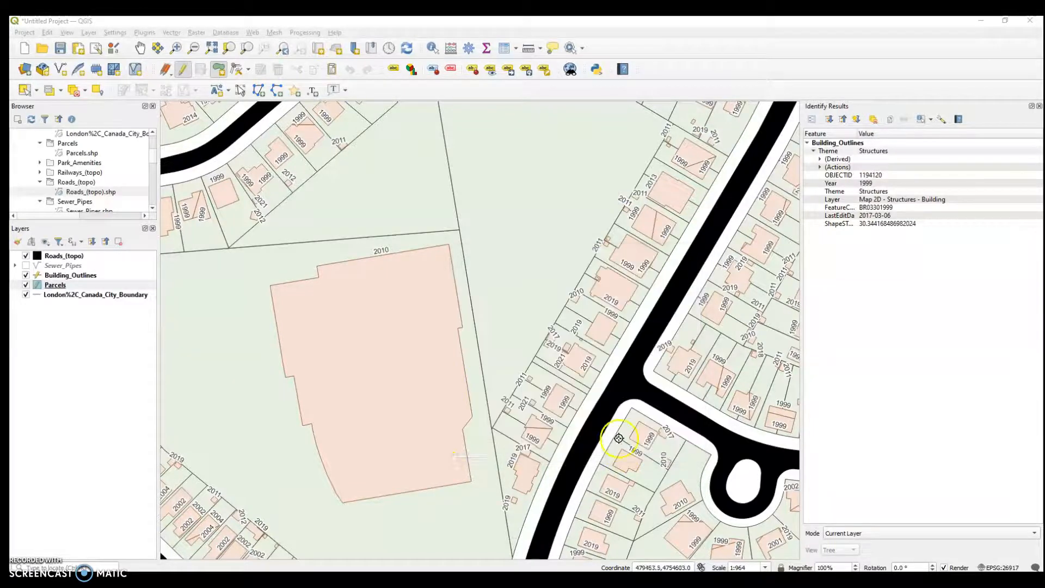
Hide the Roads_(topo) layer with the map showing the whole city extent.
{"action": "scroll", "coordinate": [618, 454], "scroll_direction": "down", "scroll_amount": 4}
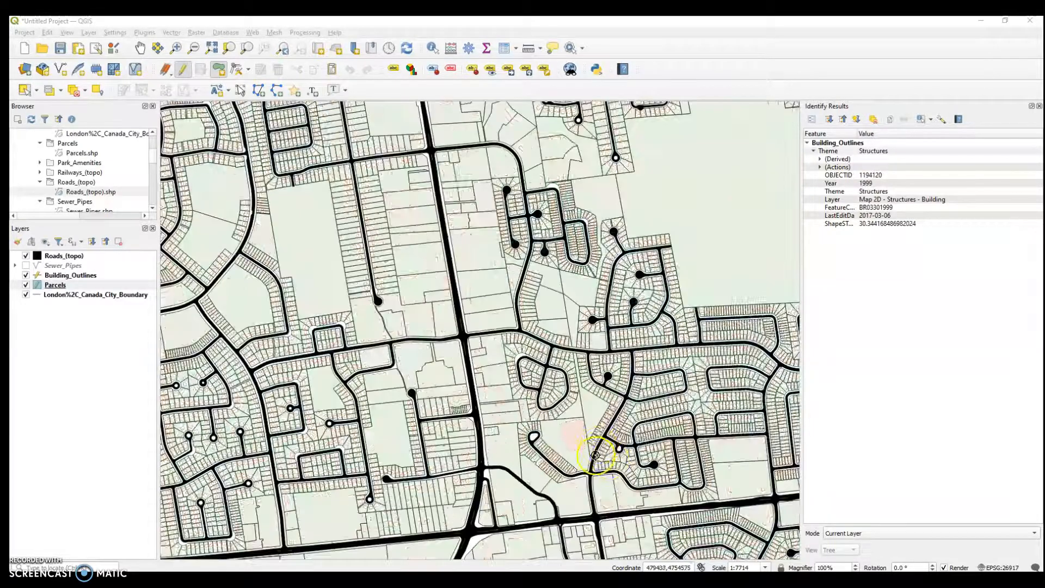
{"action": "scroll", "coordinate": [617, 456], "scroll_direction": "down", "scroll_amount": 2}
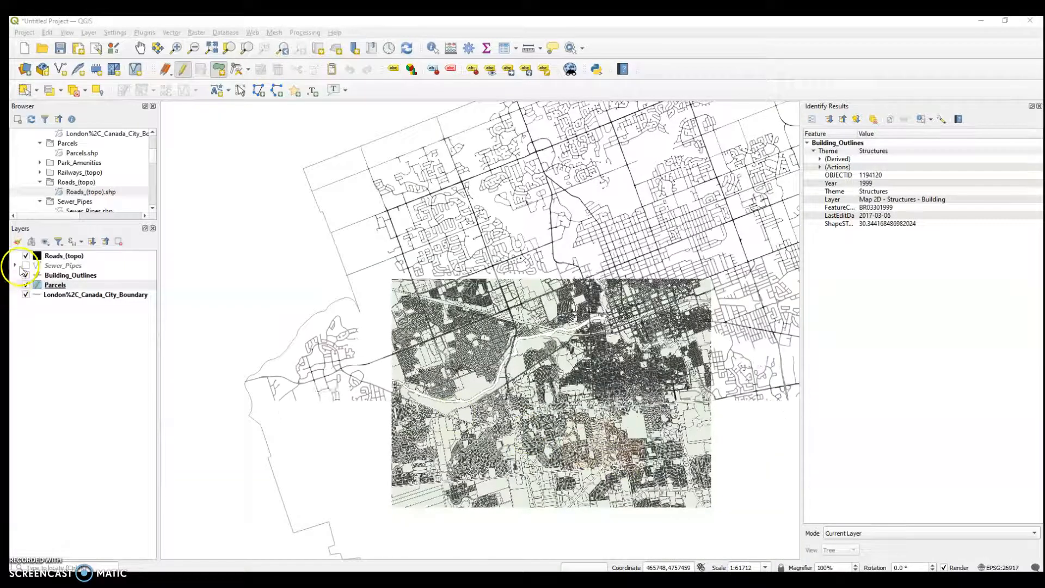
{"action": "left_click", "coordinate": [25, 256]}
Add the Export.tif raster to the project, accepting the NAD83 to WGS 84 (1) + UTM zone 17N transformation.
{"action": "scroll", "coordinate": [83, 165], "scroll_direction": "up", "scroll_amount": 2}
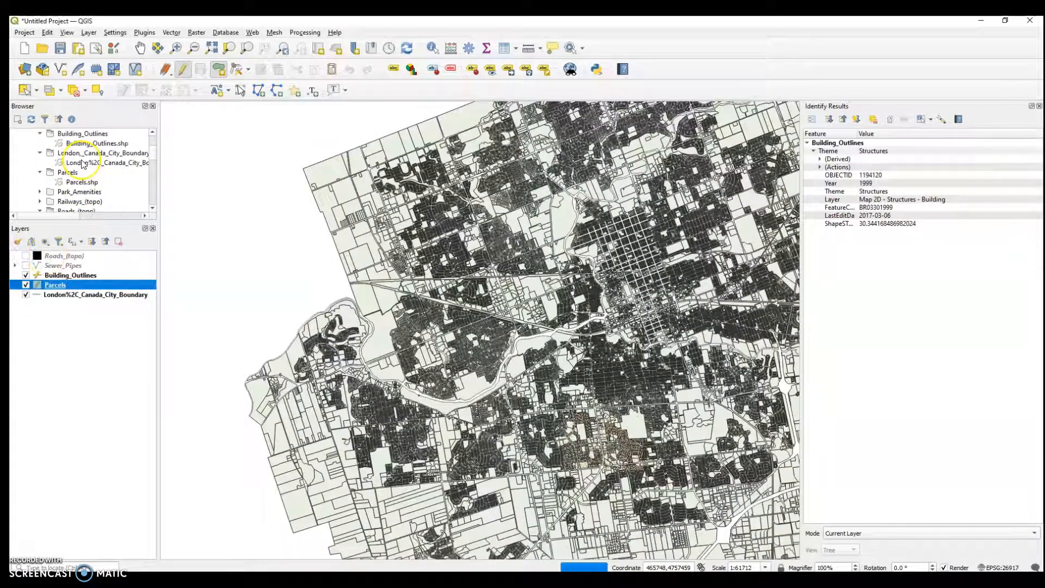
{"action": "scroll", "coordinate": [82, 164], "scroll_direction": "down", "scroll_amount": 4}
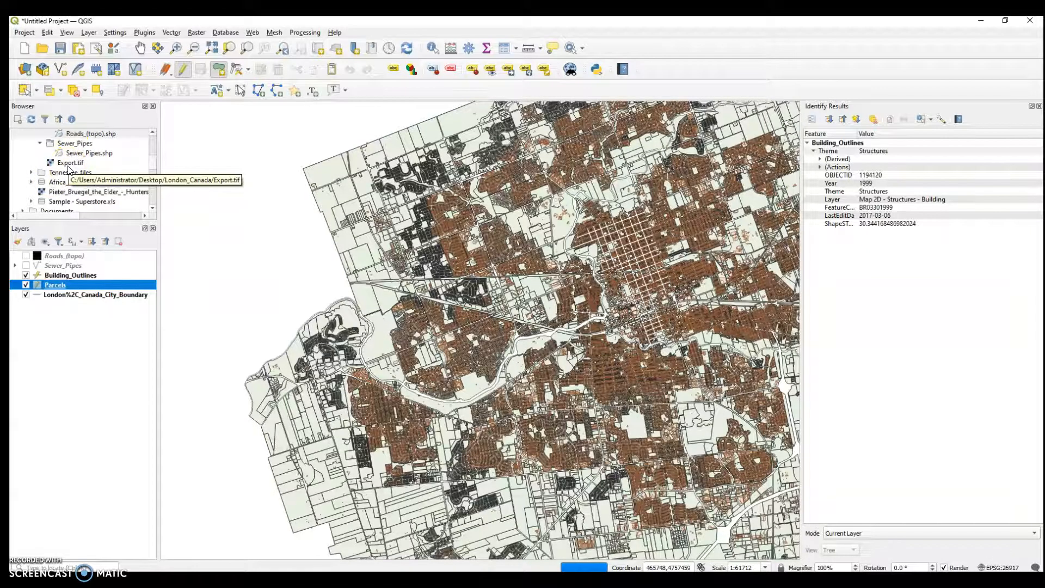
{"action": "double_click", "coordinate": [70, 163]}
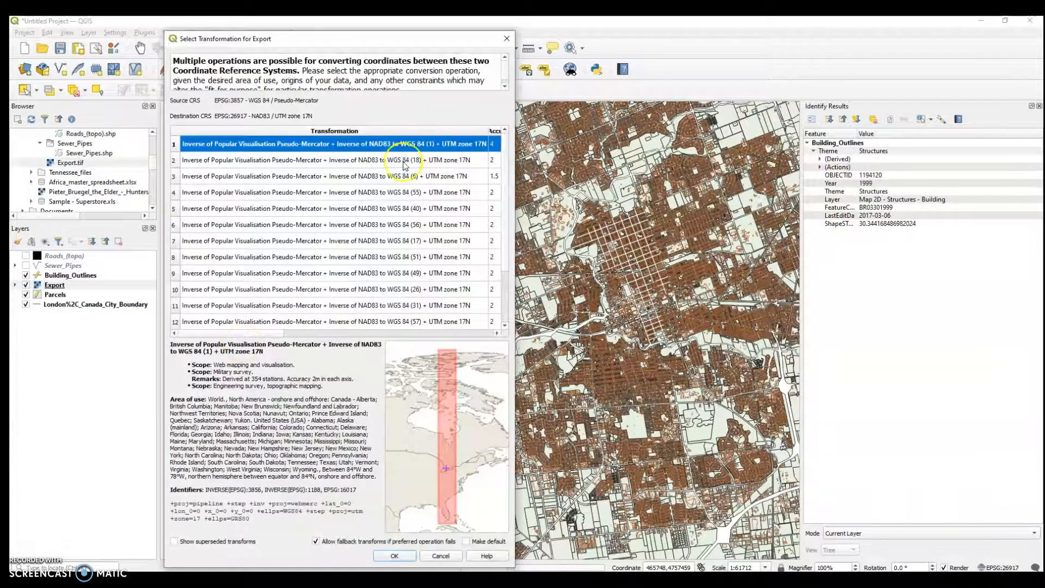
{"action": "left_click", "coordinate": [404, 556]}
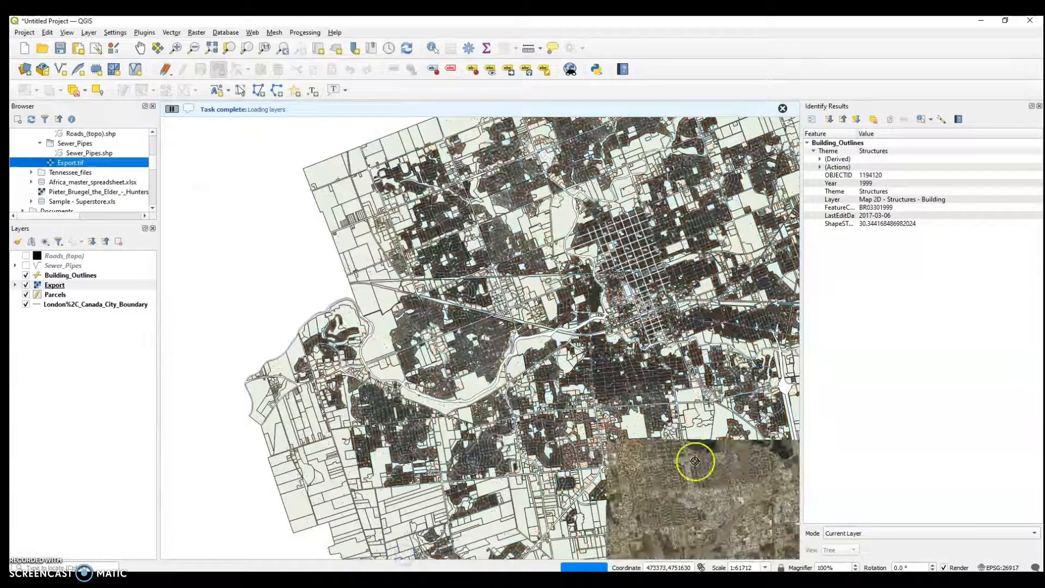
Move the Export raster to the top of the layer order, above Roads_(topo).
{"action": "left_click", "coordinate": [140, 48]}
{"action": "left_click_drag", "start_coordinate": [635, 299], "coordinate": [501, 260]}
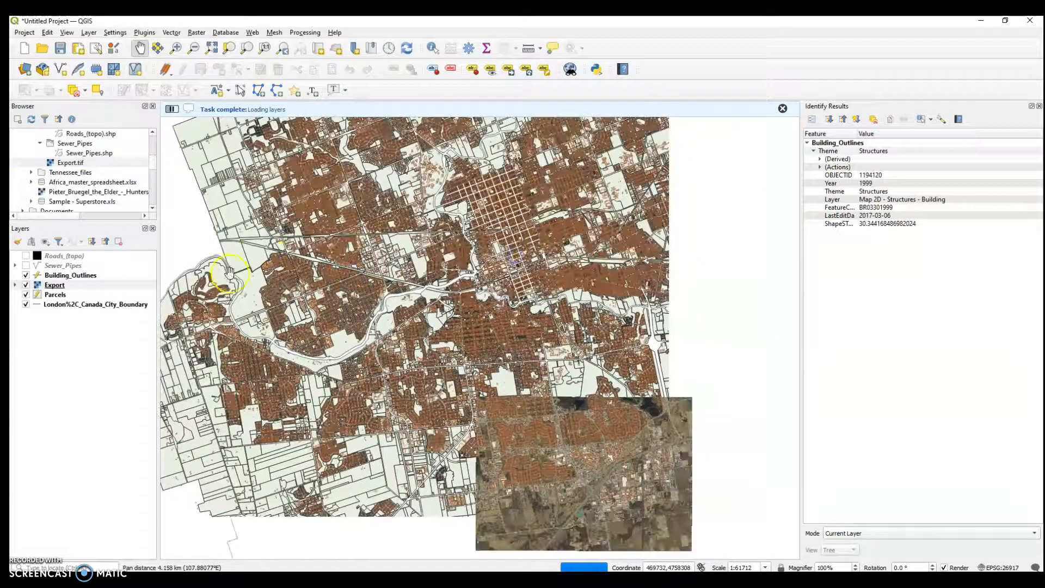
{"action": "left_click", "coordinate": [82, 284]}
{"action": "left_click_drag", "start_coordinate": [88, 253], "coordinate": [87, 252]}
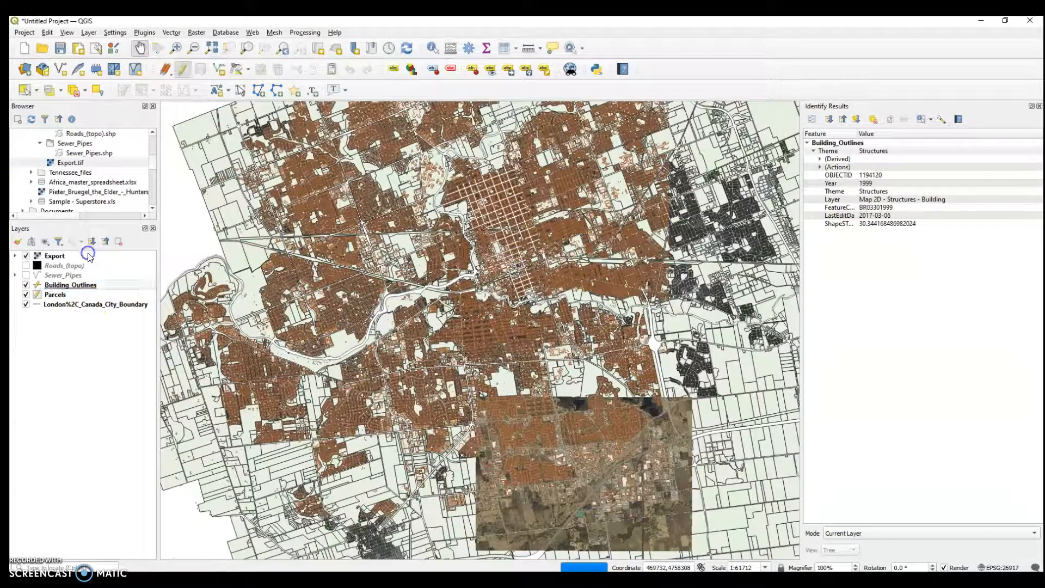
Examine the Export imagery's coverage and its northern edge against the surrounding parcels and building outlines.
{"action": "scroll", "coordinate": [614, 495], "scroll_direction": "up", "scroll_amount": 1}
{"action": "left_click_drag", "start_coordinate": [614, 495], "coordinate": [486, 438]}
{"action": "left_click_drag", "start_coordinate": [549, 436], "coordinate": [522, 449]}
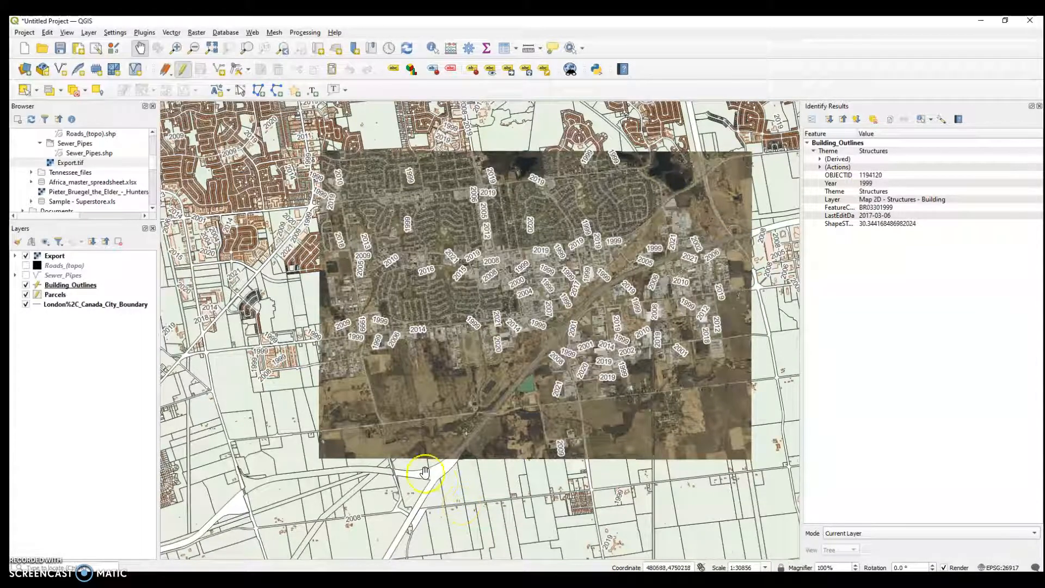
{"action": "scroll", "coordinate": [646, 427], "scroll_direction": "up", "scroll_amount": 1}
{"action": "left_click_drag", "start_coordinate": [483, 483], "coordinate": [532, 543]}
{"action": "left_click_drag", "start_coordinate": [575, 297], "coordinate": [576, 445]}
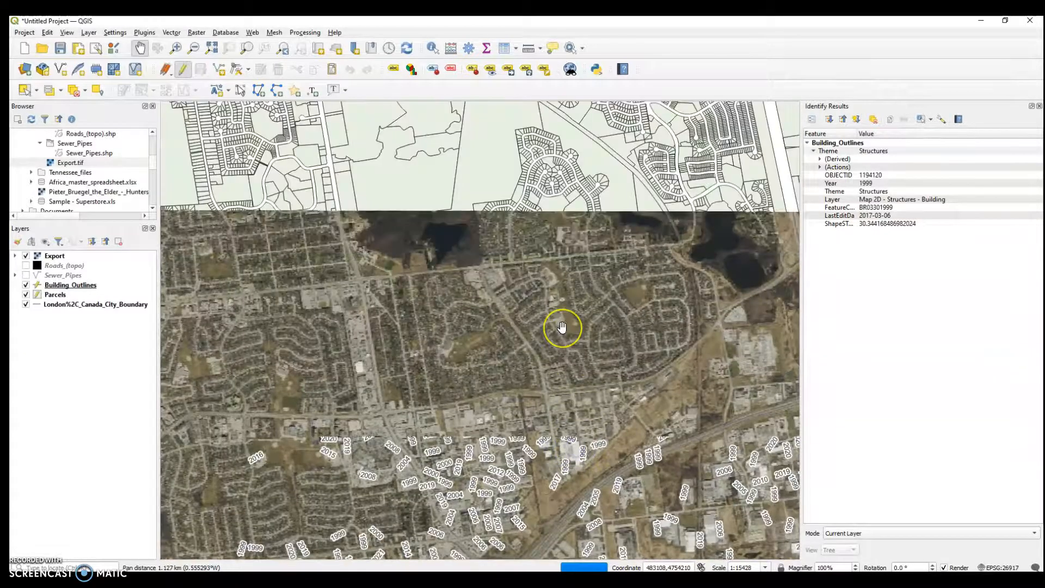
{"action": "scroll", "coordinate": [562, 326], "scroll_direction": "down", "scroll_amount": 1}
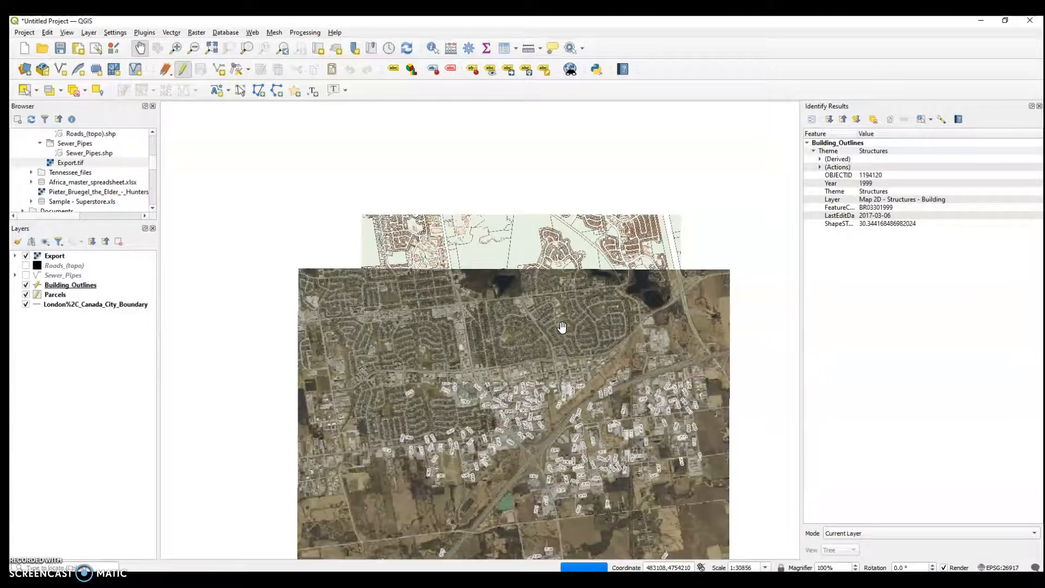
{"action": "left_click_drag", "start_coordinate": [496, 404], "coordinate": [523, 346]}
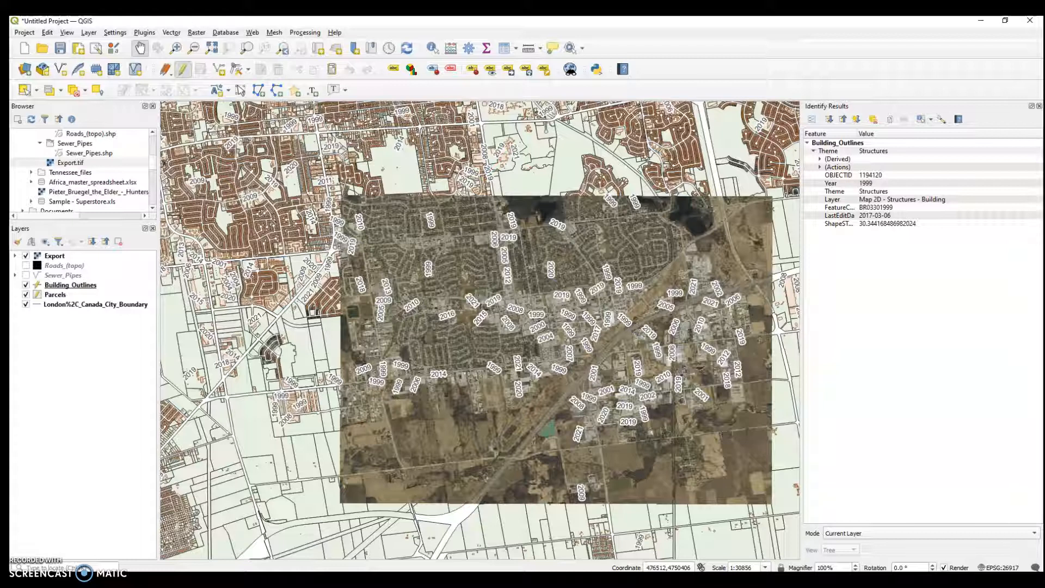
Examine up close how the highway in the imagery lines up with the parcels at its southern edge and how detailed the pixels are.
{"action": "left_click_drag", "start_coordinate": [473, 517], "coordinate": [512, 445]}
{"action": "scroll", "coordinate": [490, 432], "scroll_direction": "up", "scroll_amount": 1}
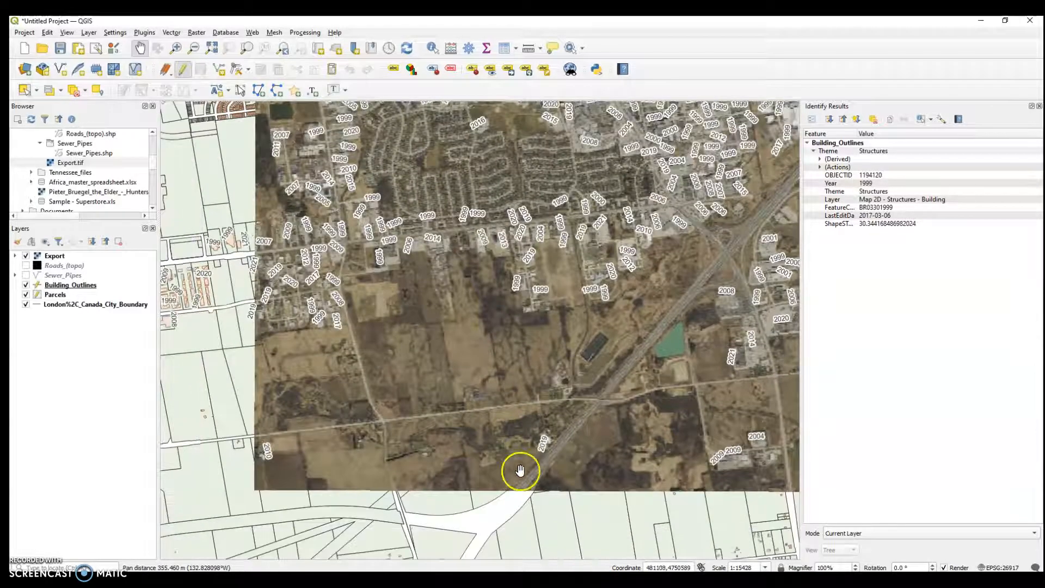
{"action": "left_click_drag", "start_coordinate": [564, 478], "coordinate": [578, 452]}
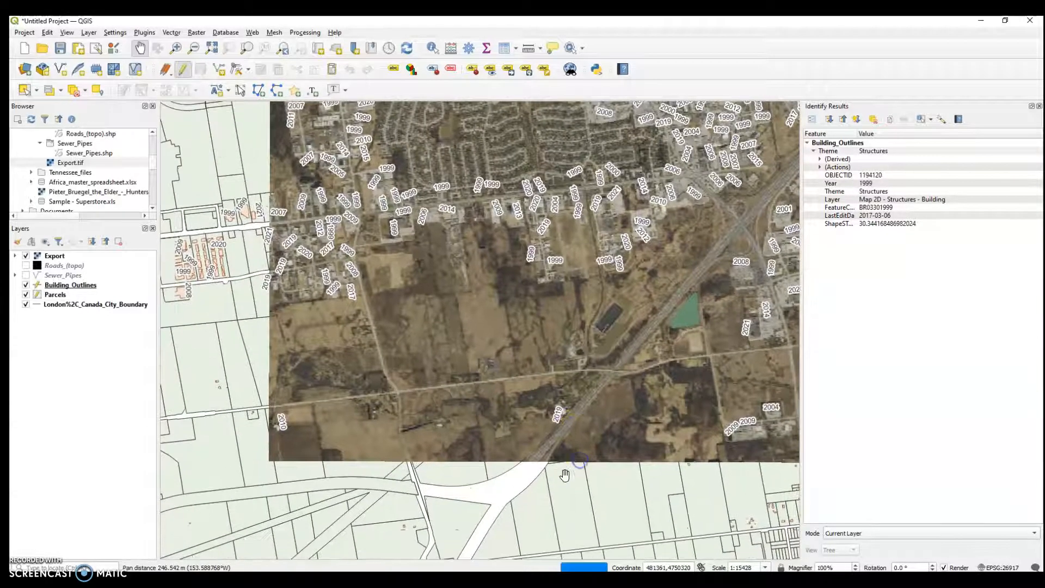
{"action": "scroll", "coordinate": [598, 478], "scroll_direction": "up", "scroll_amount": 1}
{"action": "left_click_drag", "start_coordinate": [508, 450], "coordinate": [553, 455]}
{"action": "scroll", "coordinate": [563, 414], "scroll_direction": "up", "scroll_amount": 2}
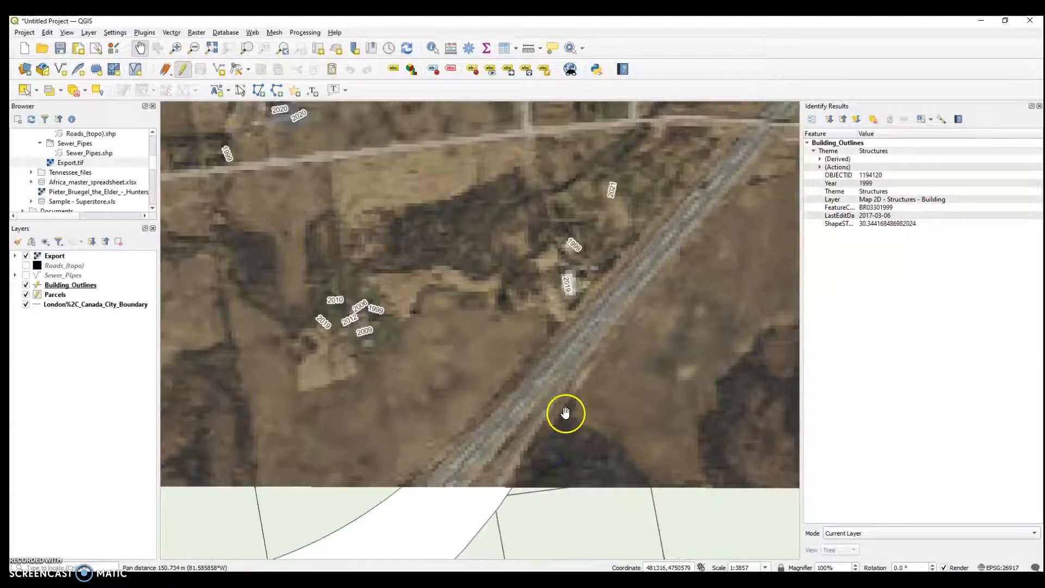
{"action": "scroll", "coordinate": [565, 412], "scroll_direction": "up", "scroll_amount": 1}
{"action": "scroll", "coordinate": [575, 422], "scroll_direction": "down", "scroll_amount": 1}
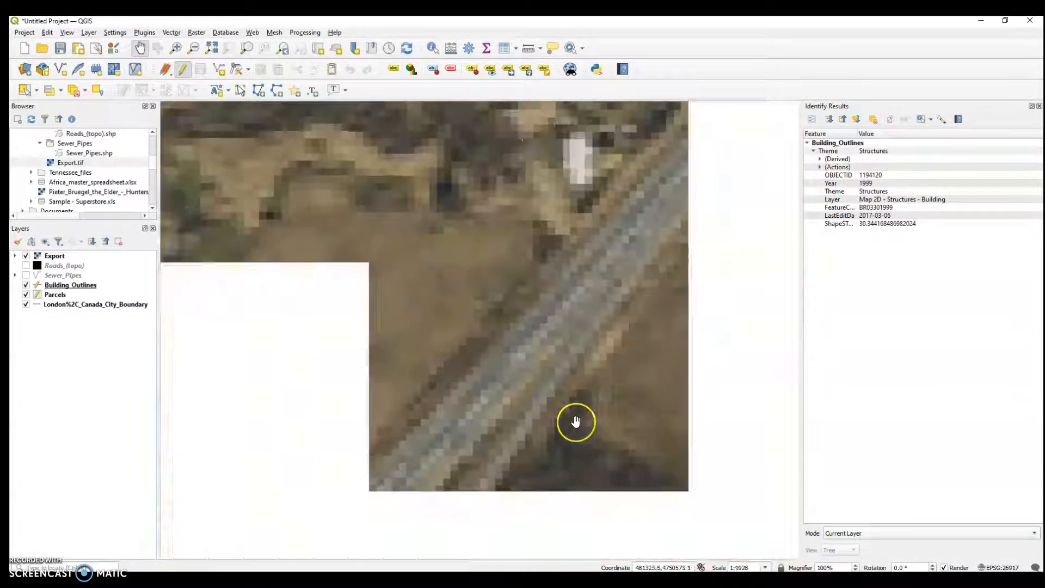
{"action": "scroll", "coordinate": [581, 426], "scroll_direction": "down", "scroll_amount": 2}
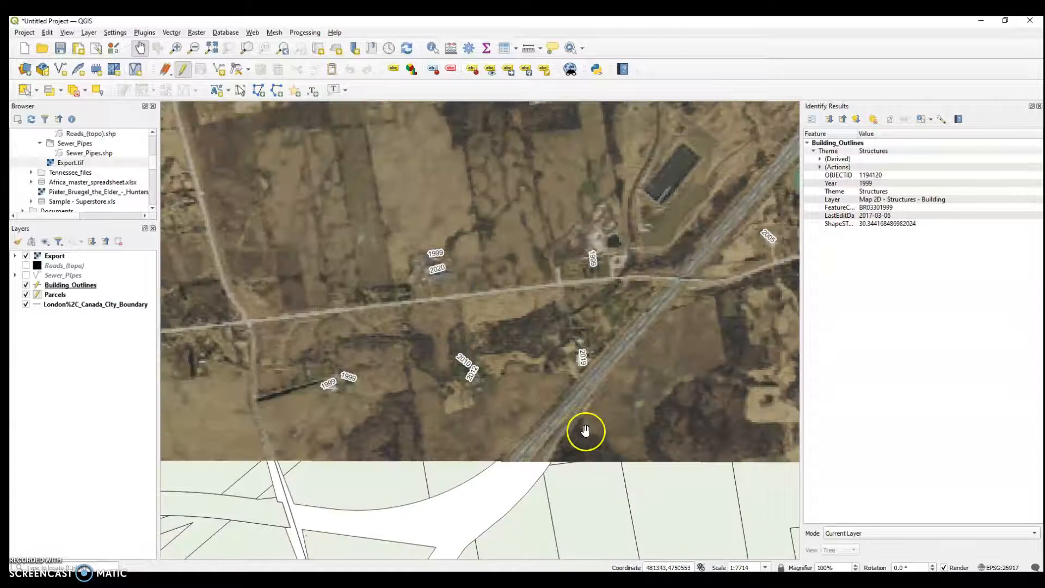
{"action": "scroll", "coordinate": [623, 405], "scroll_direction": "up", "scroll_amount": 2}
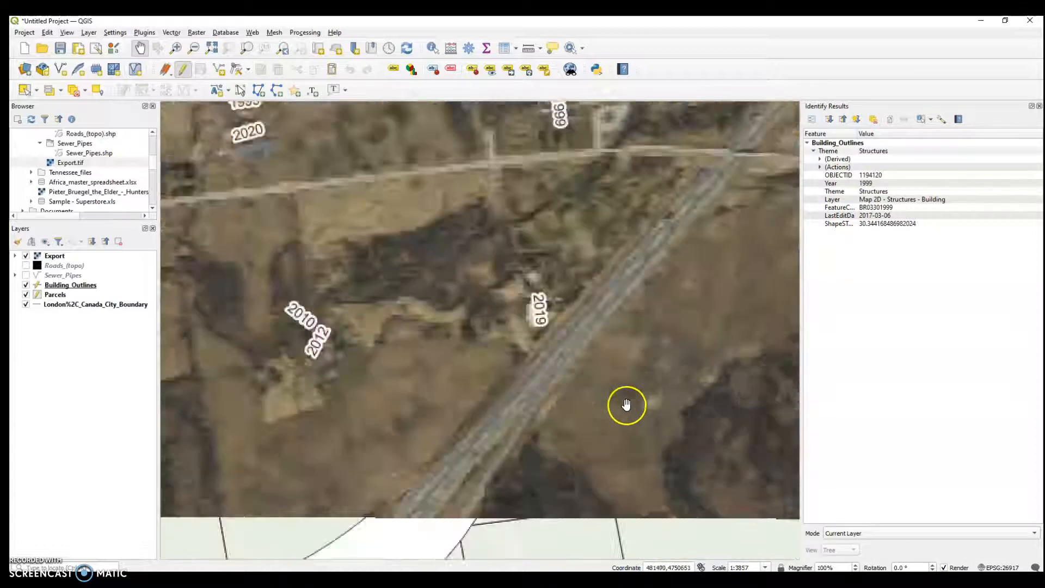
{"action": "left_click_drag", "start_coordinate": [554, 422], "coordinate": [612, 350]}
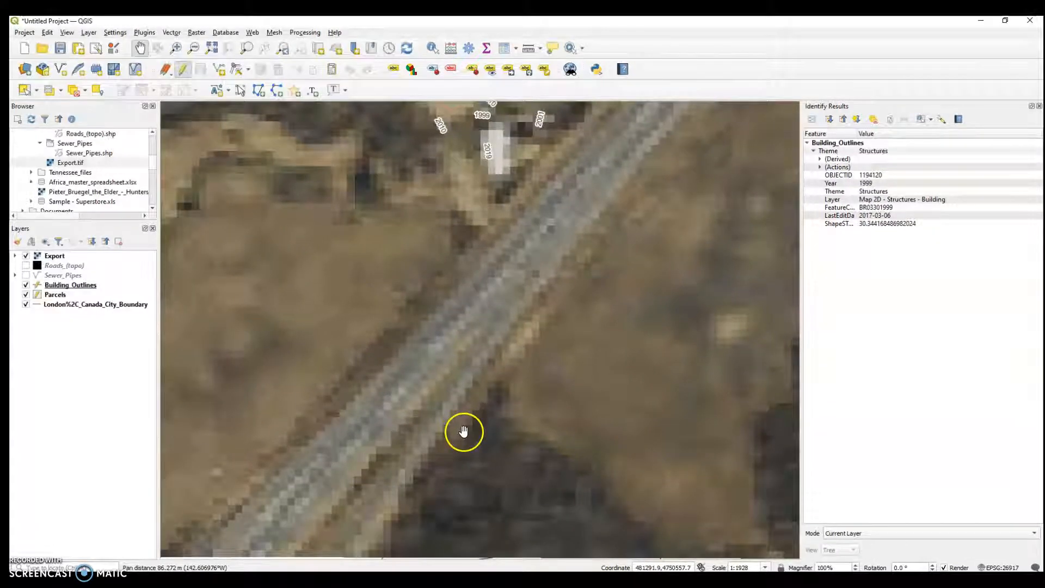
{"action": "scroll", "coordinate": [465, 431], "scroll_direction": "down", "scroll_amount": 1}
{"action": "left_click_drag", "start_coordinate": [465, 431], "coordinate": [401, 503]}
{"action": "scroll", "coordinate": [444, 397], "scroll_direction": "up", "scroll_amount": 1}
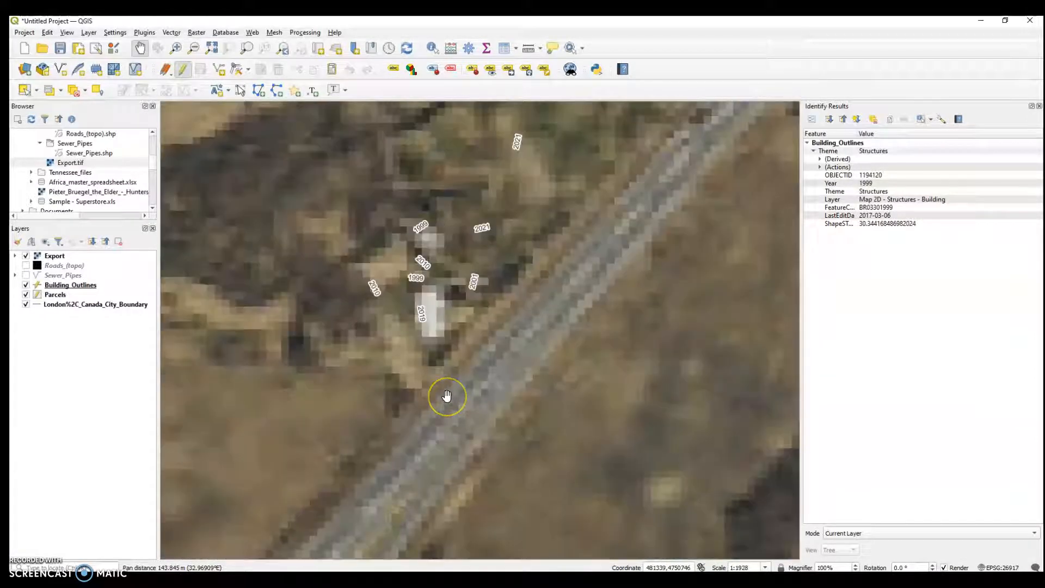
{"action": "scroll", "coordinate": [446, 396], "scroll_direction": "down", "scroll_amount": 4}
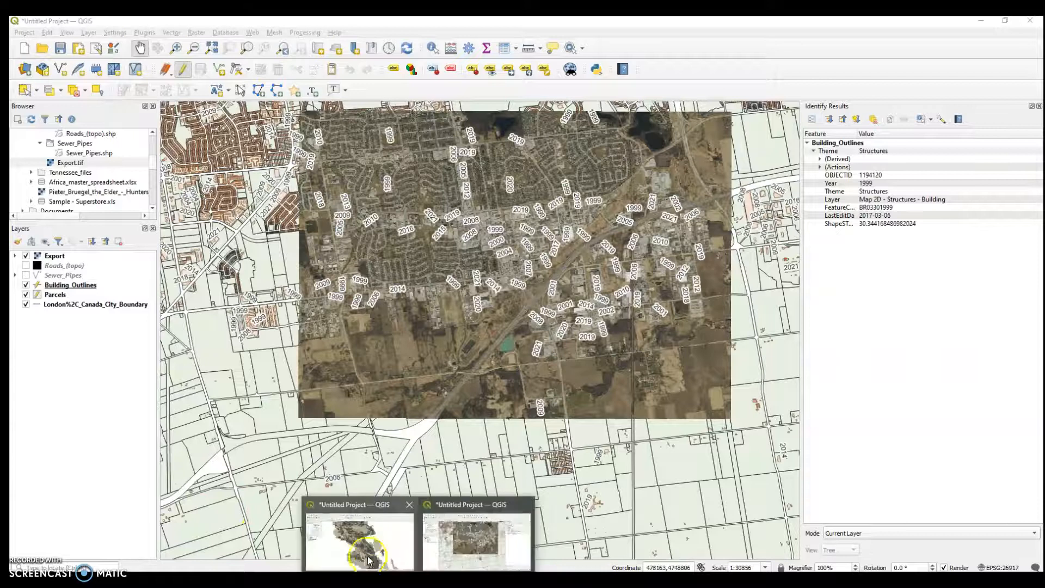
Switch to the other QGIS project window, which holds the incidents, PARCELS, ROAD_CENTERLINES and BUILDINGS layers, and bring the northern coast into view.
{"action": "left_click", "coordinate": [364, 539]}
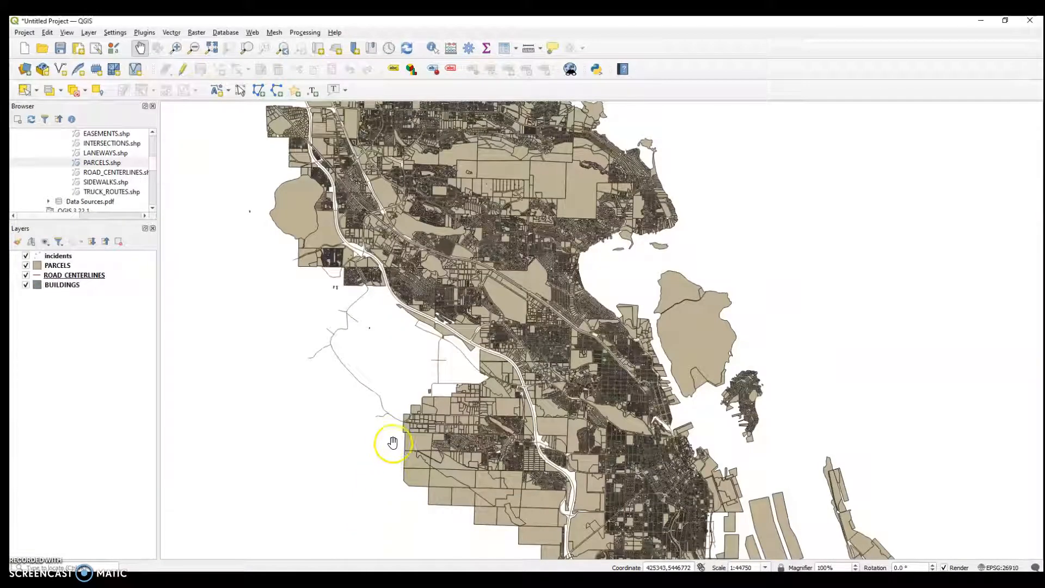
{"action": "left_click_drag", "start_coordinate": [398, 441], "coordinate": [371, 473]}
{"action": "left_click_drag", "start_coordinate": [411, 341], "coordinate": [440, 368]}
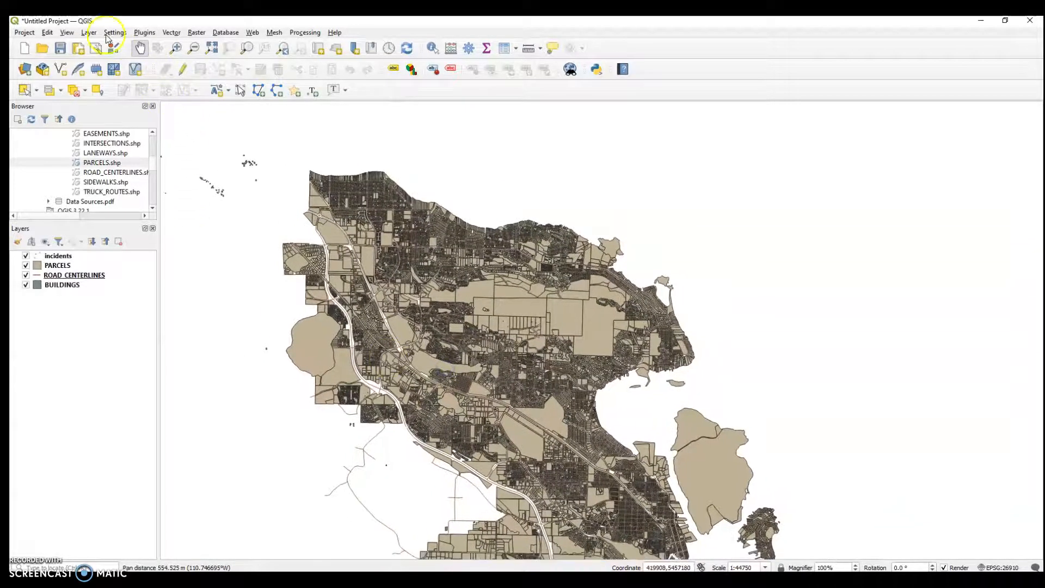
Choose incidents.csv as the source of a delimited text layer and view its columns in the Excel workbook.
{"action": "left_click", "coordinate": [89, 34]}
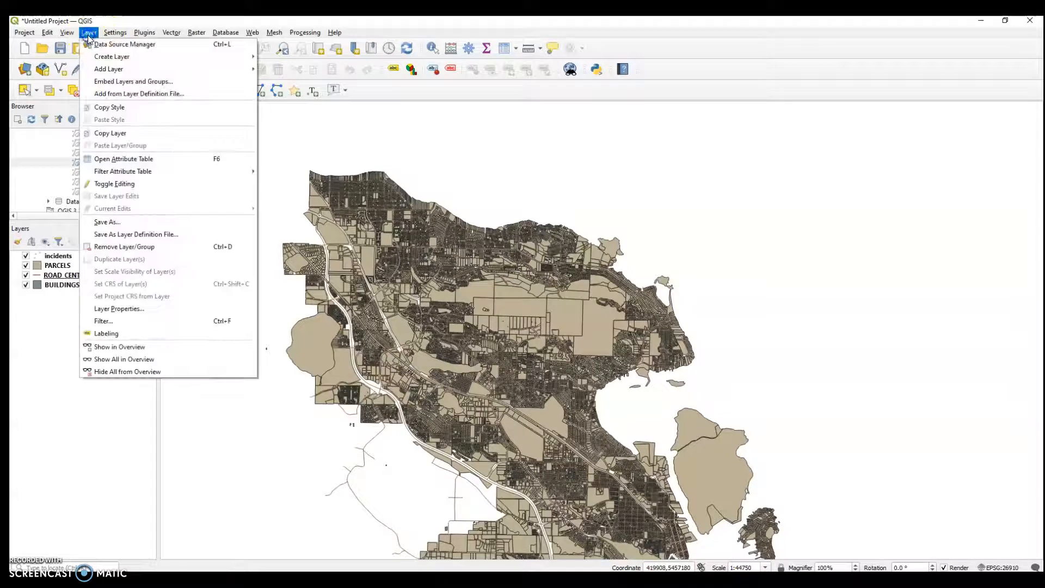
{"action": "left_click", "coordinate": [108, 69]}
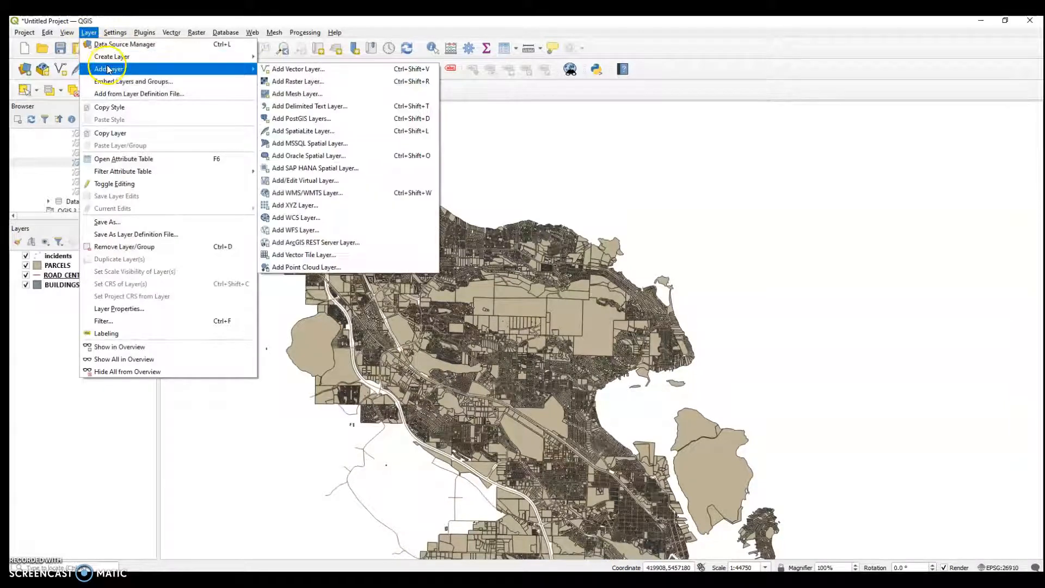
{"action": "left_click", "coordinate": [307, 106]}
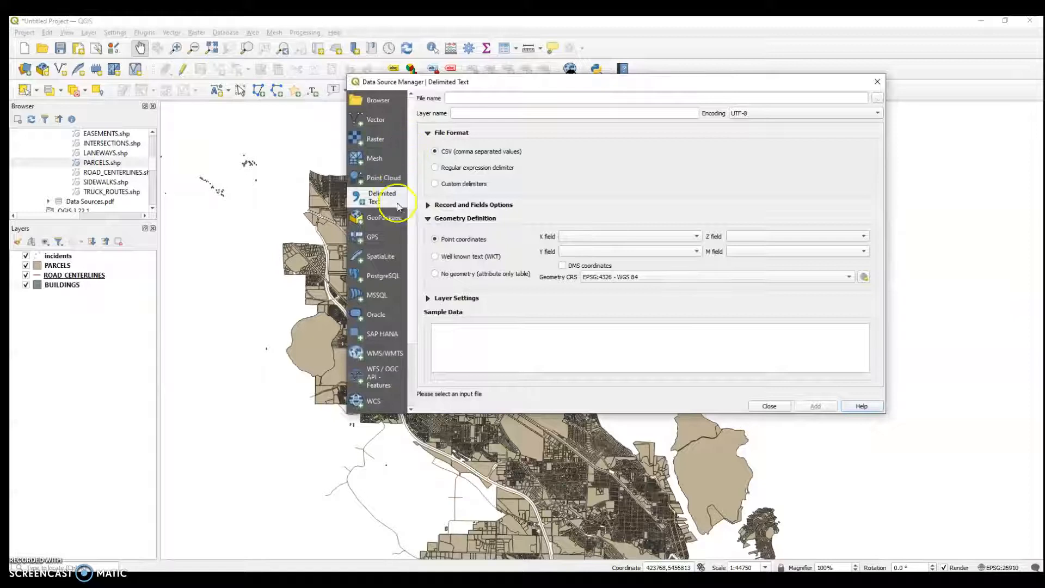
{"action": "left_click", "coordinate": [877, 99]}
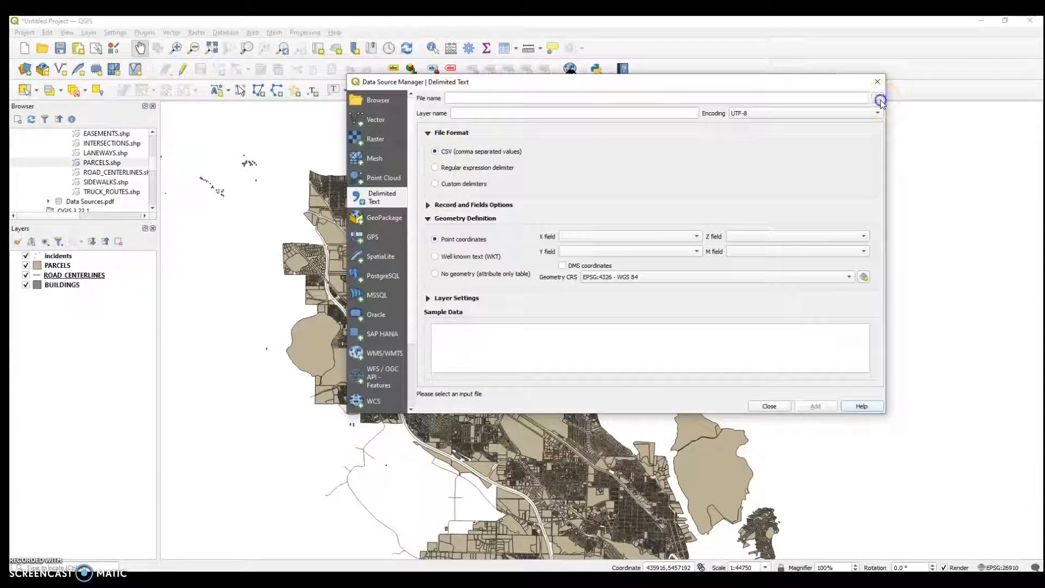
{"action": "double_click", "coordinate": [472, 165]}
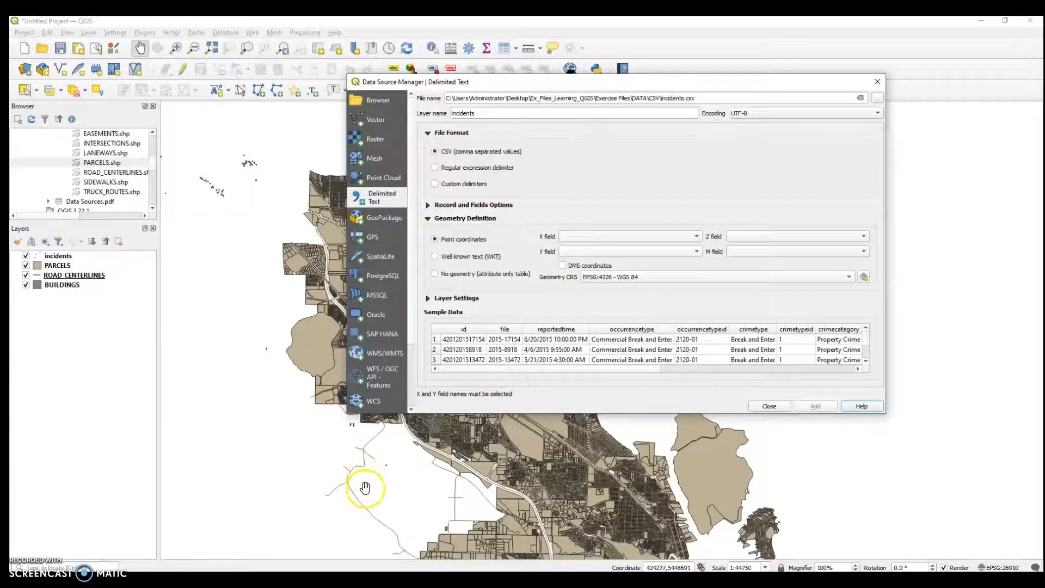
{"action": "left_click", "coordinate": [454, 580]}
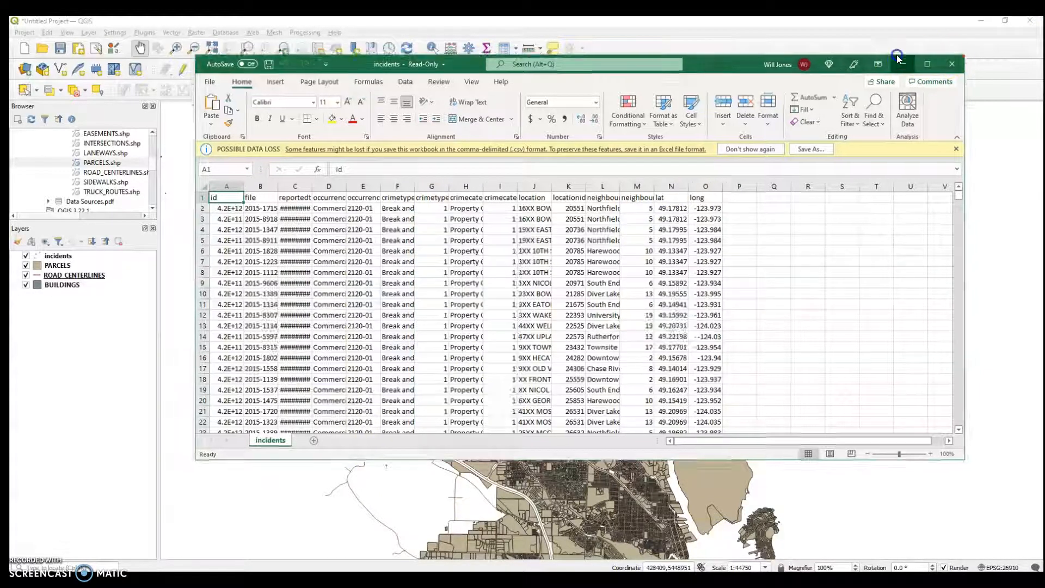
{"action": "left_click", "coordinate": [901, 59]}
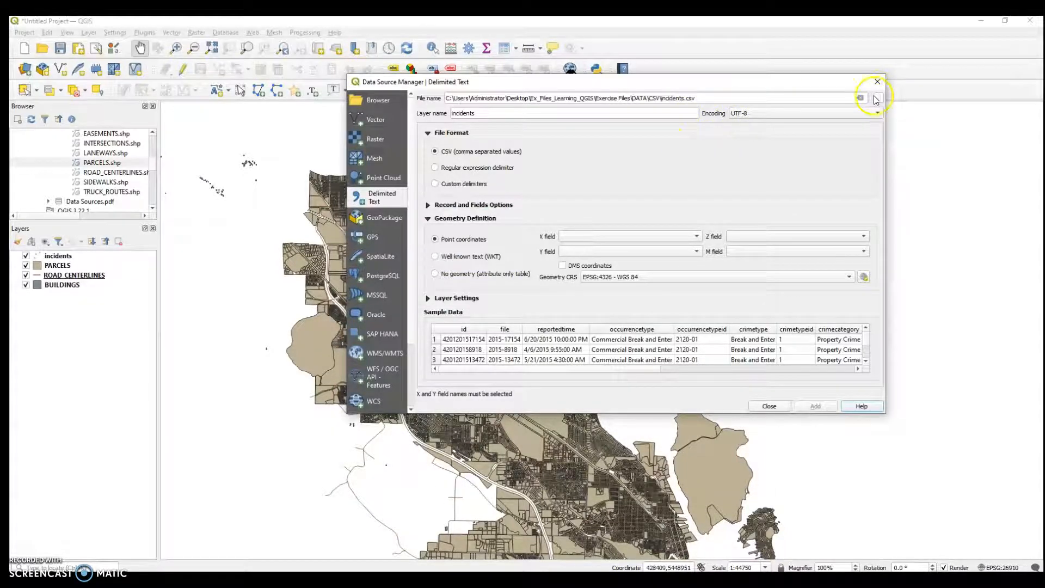
Set the X field to long and the Y field to lat, and add the incidents point layer to the project.
{"action": "left_click", "coordinate": [702, 238]}
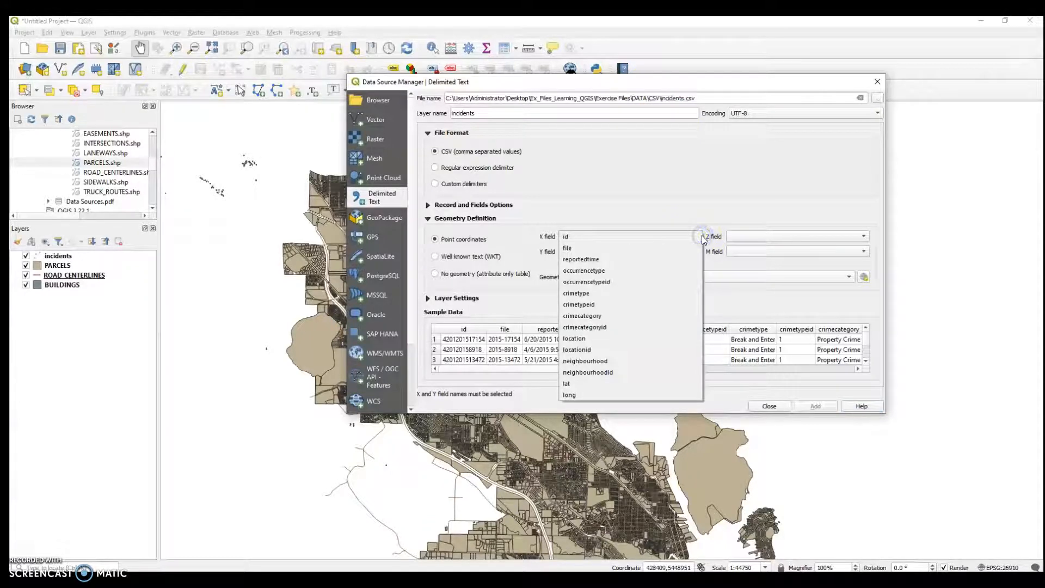
{"action": "left_click", "coordinate": [604, 394]}
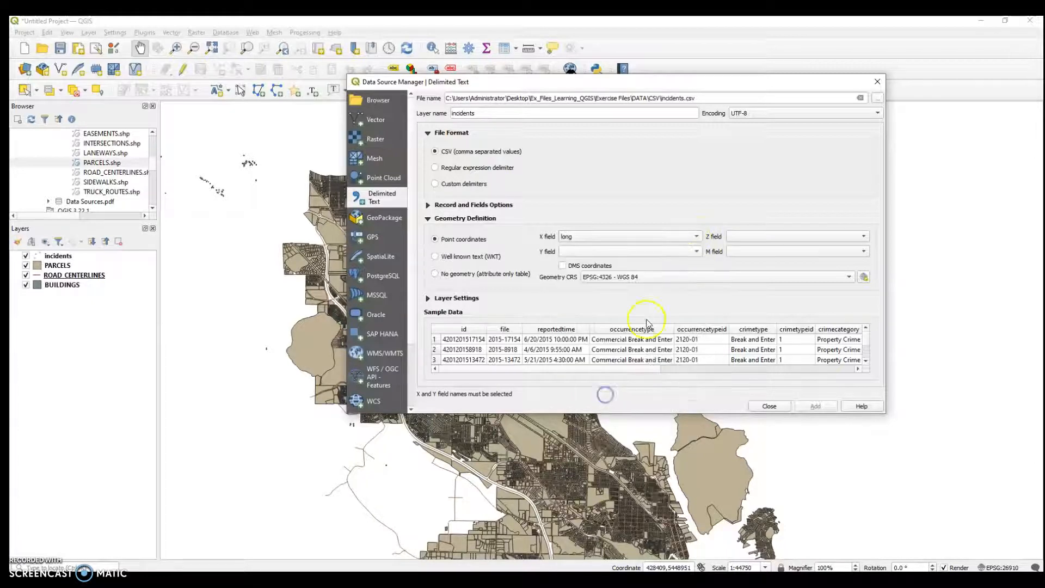
{"action": "left_click", "coordinate": [697, 254]}
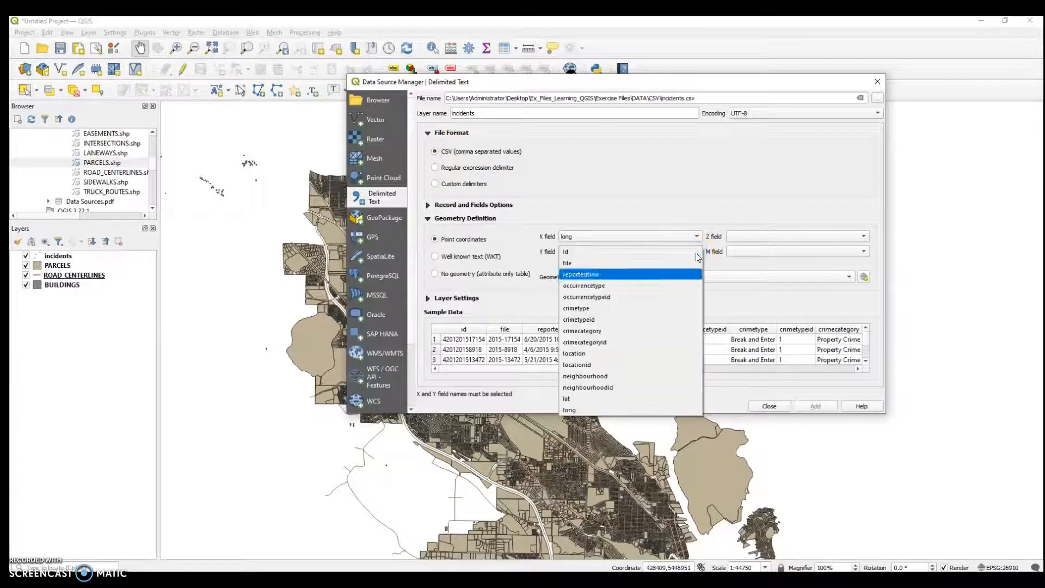
{"action": "left_click", "coordinate": [588, 402]}
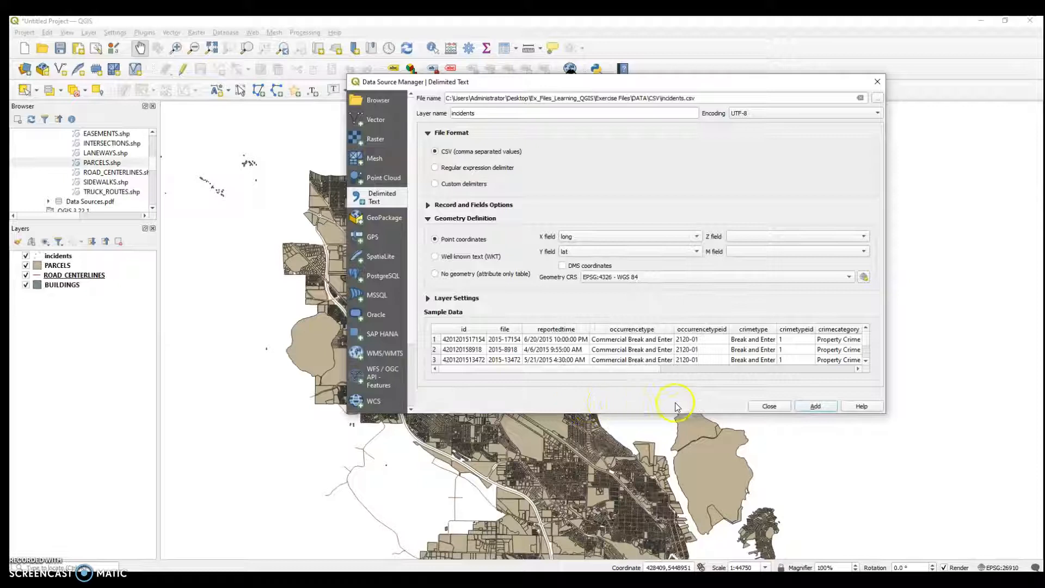
{"action": "left_click", "coordinate": [810, 409]}
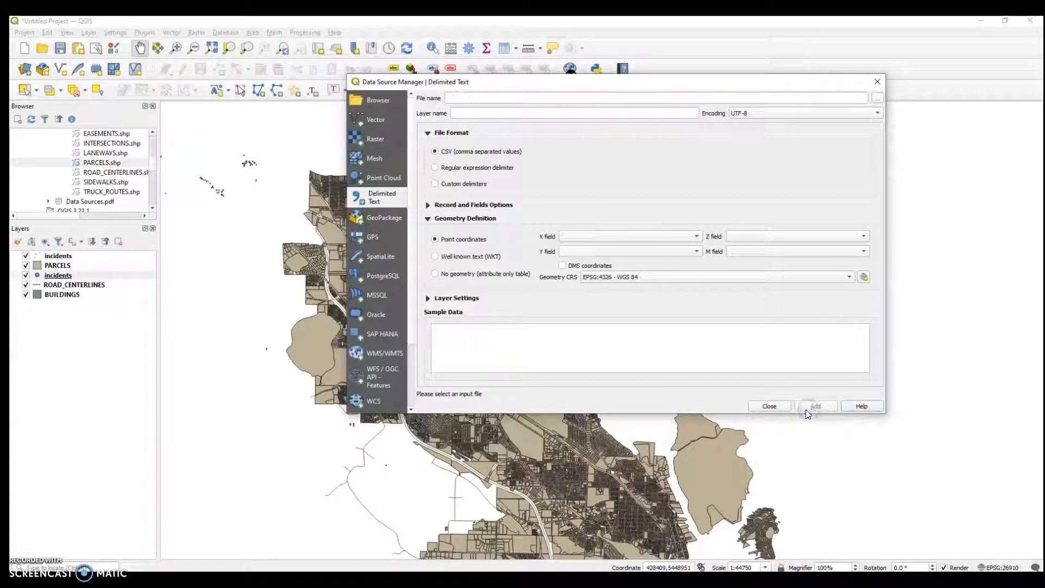
{"action": "left_click", "coordinate": [877, 86]}
Move the new incidents layer to the top of the layer order and hide the PARCELS layer.
{"action": "left_click_drag", "start_coordinate": [478, 384], "coordinate": [499, 356]}
{"action": "left_click_drag", "start_coordinate": [55, 279], "coordinate": [61, 252]}
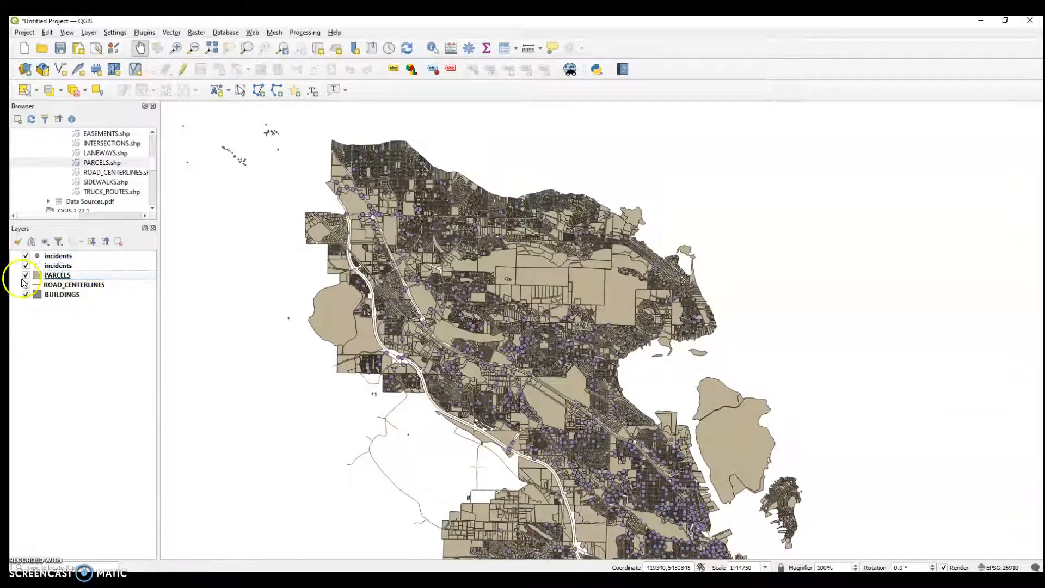
{"action": "left_click", "coordinate": [25, 274]}
{"action": "left_click_drag", "start_coordinate": [532, 441], "coordinate": [497, 443]}
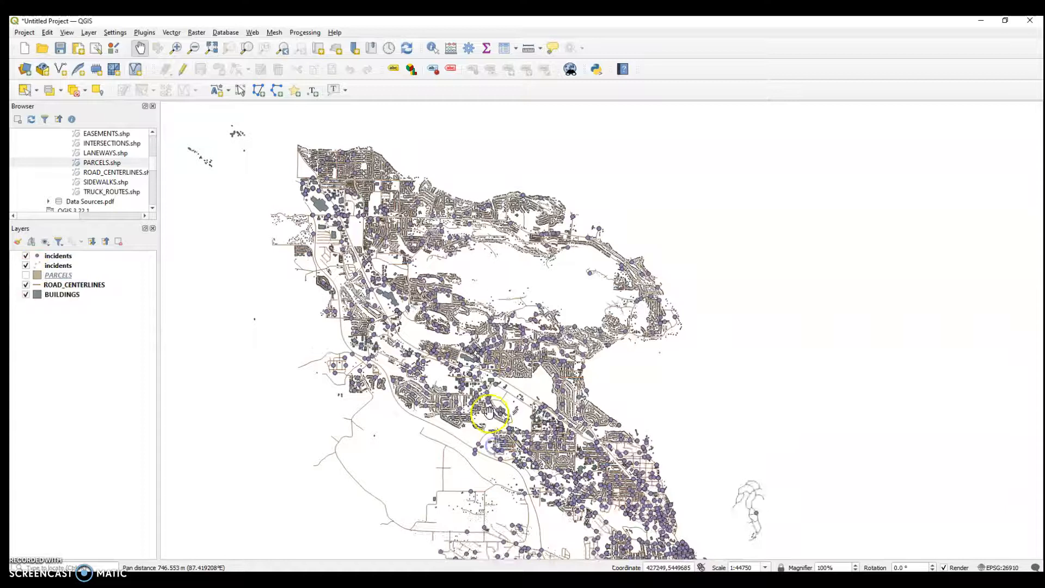
{"action": "scroll", "coordinate": [489, 412], "scroll_direction": "up", "scroll_amount": 1}
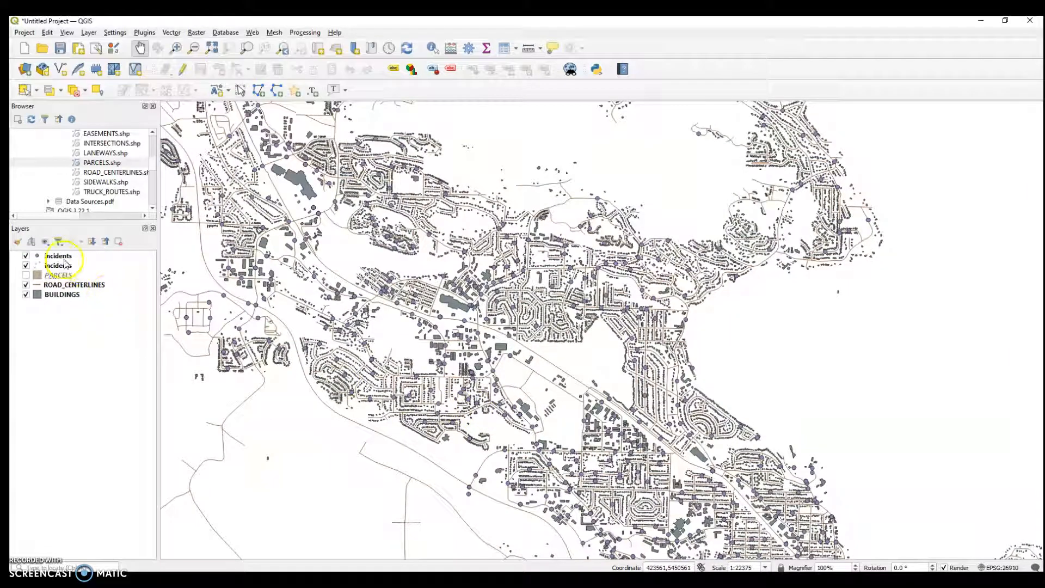
Style the top incidents layer as Categorized by the crimetype field, classify its values, and apply the symbology.
{"action": "left_click", "coordinate": [65, 259]}
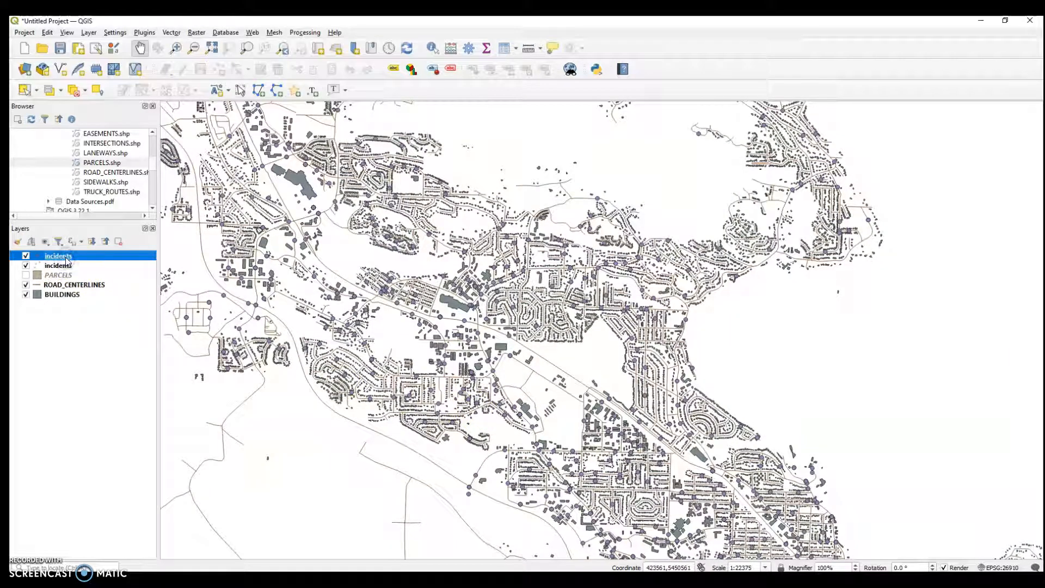
{"action": "double_click", "coordinate": [67, 261]}
{"action": "left_click", "coordinate": [157, 147]}
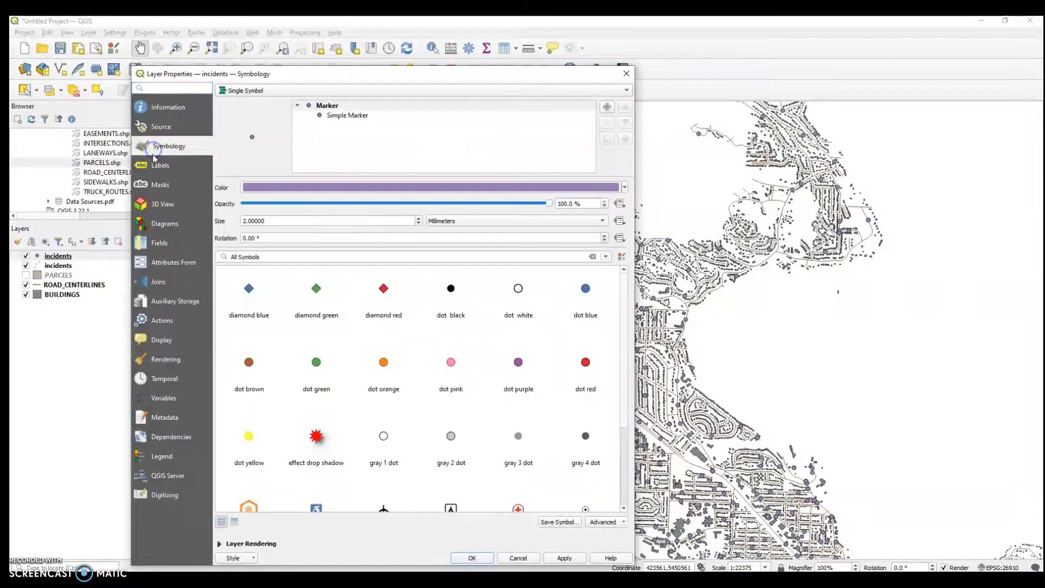
{"action": "left_click", "coordinate": [401, 91]}
{"action": "left_click", "coordinate": [332, 101]}
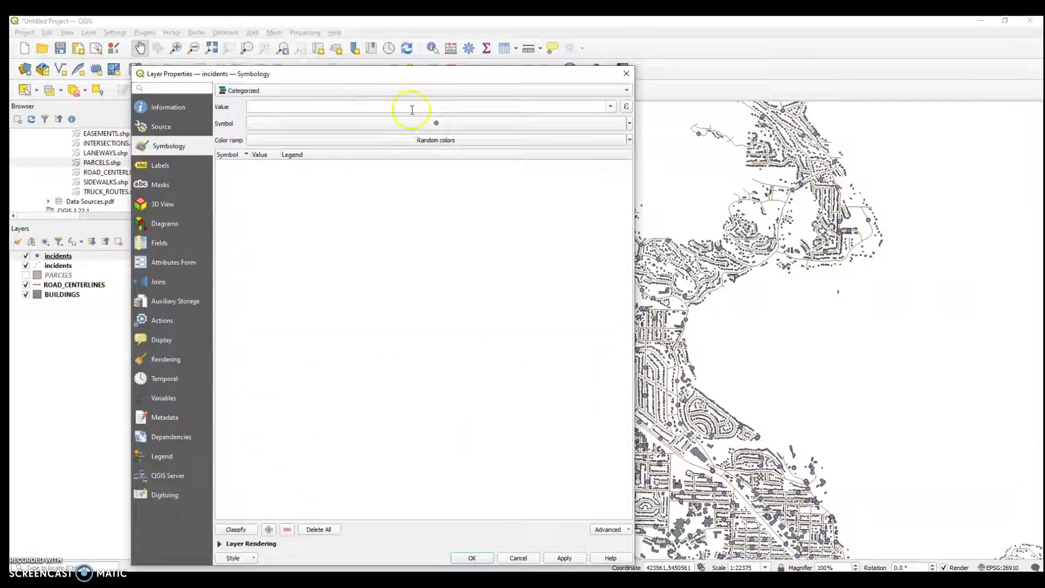
{"action": "left_click", "coordinate": [605, 108]}
{"action": "left_click", "coordinate": [417, 188]}
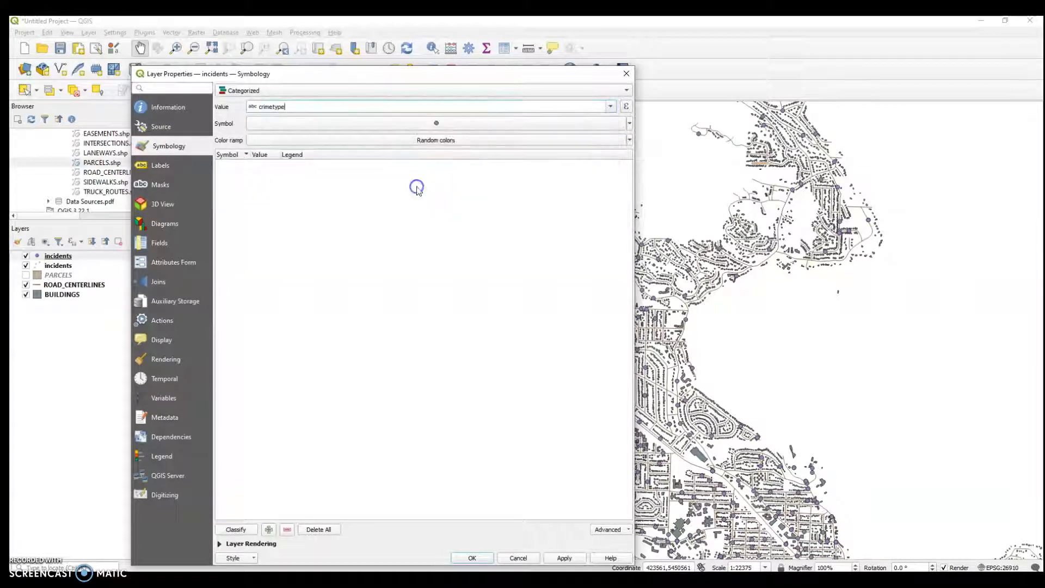
{"action": "left_click", "coordinate": [236, 530]}
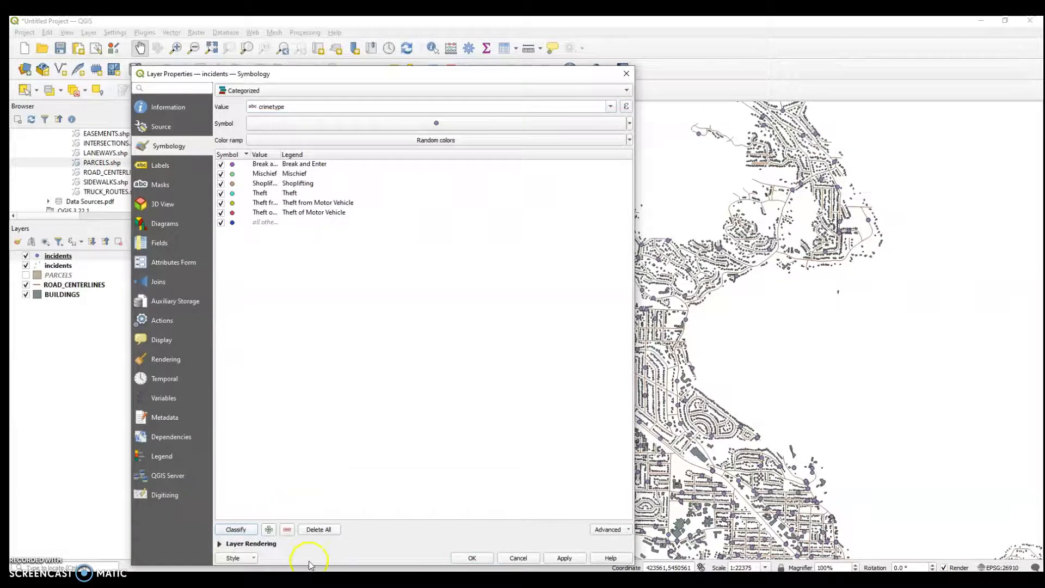
{"action": "left_click", "coordinate": [487, 562]}
Identify an incident point on the main highway east of the large building to view its attributes.
{"action": "left_click_drag", "start_coordinate": [497, 426], "coordinate": [512, 487]}
{"action": "scroll", "coordinate": [546, 439], "scroll_direction": "down", "scroll_amount": 1}
{"action": "scroll", "coordinate": [546, 439], "scroll_direction": "up", "scroll_amount": 2}
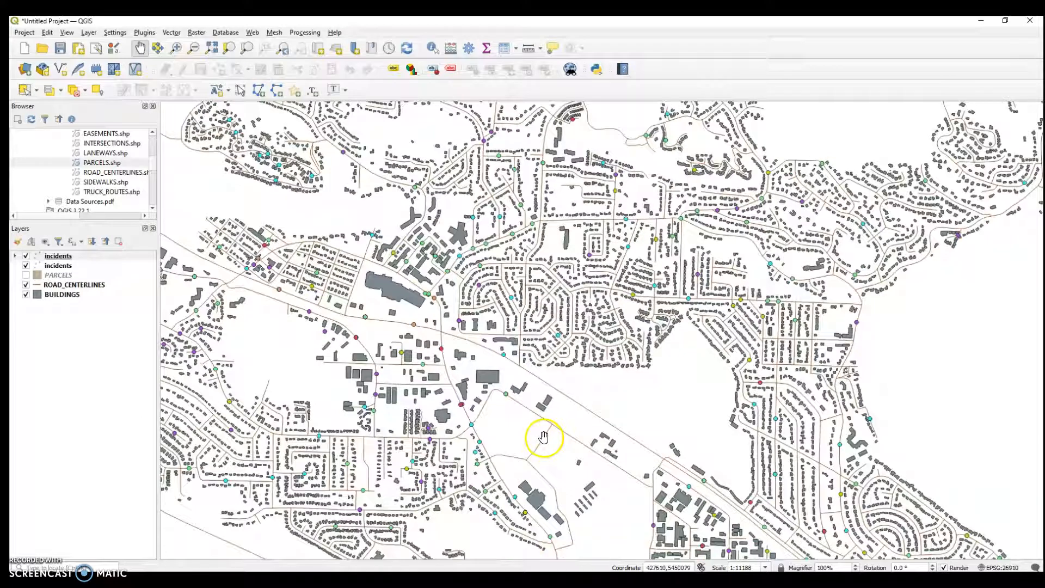
{"action": "left_click", "coordinate": [434, 49]}
{"action": "left_click", "coordinate": [384, 356]}
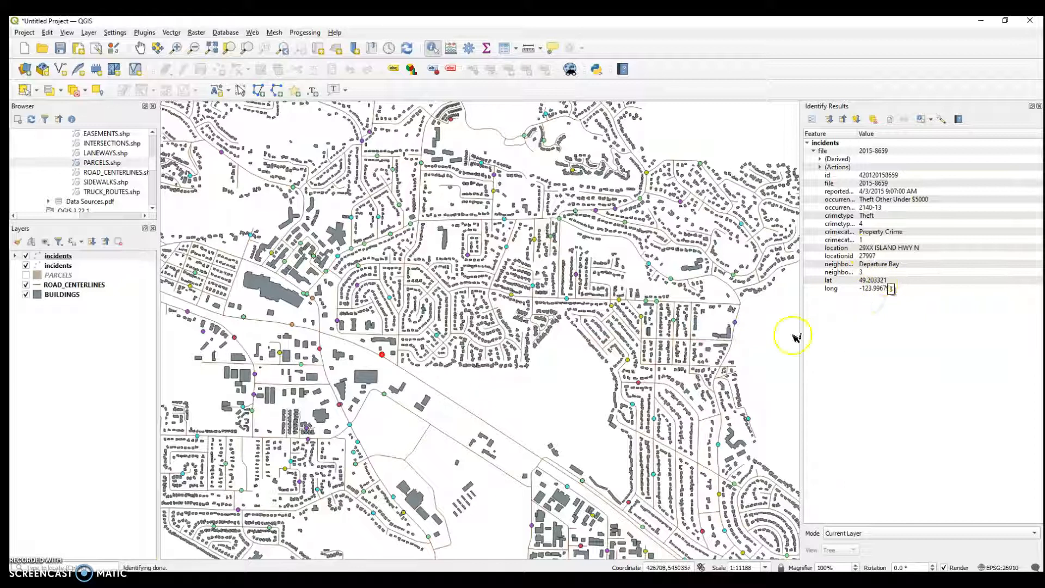
Change the top incidents layer's symbology to Heatmap and choose the Magma color ramp.
{"action": "double_click", "coordinate": [57, 256]}
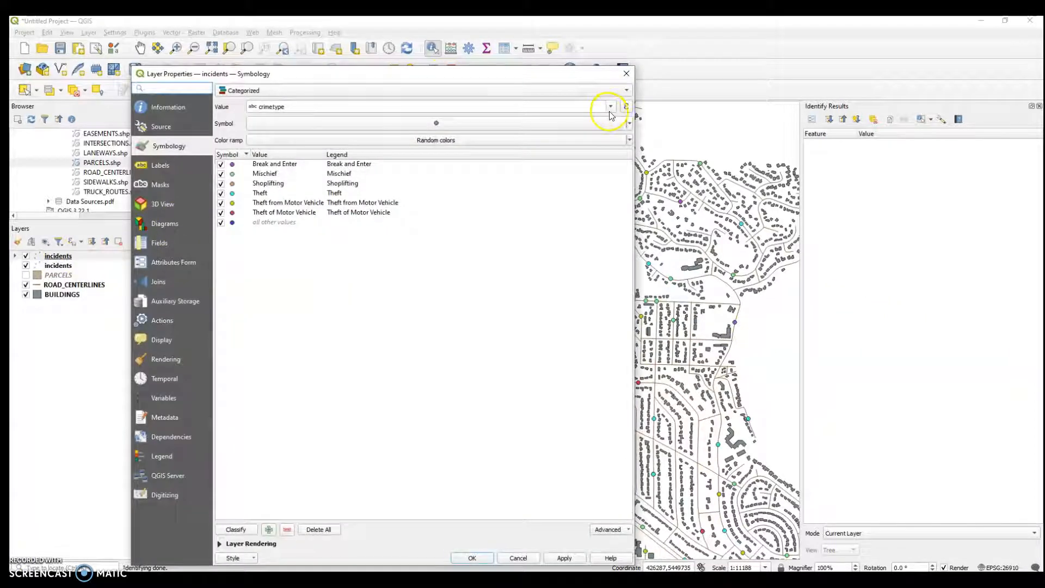
{"action": "left_click", "coordinate": [626, 92]}
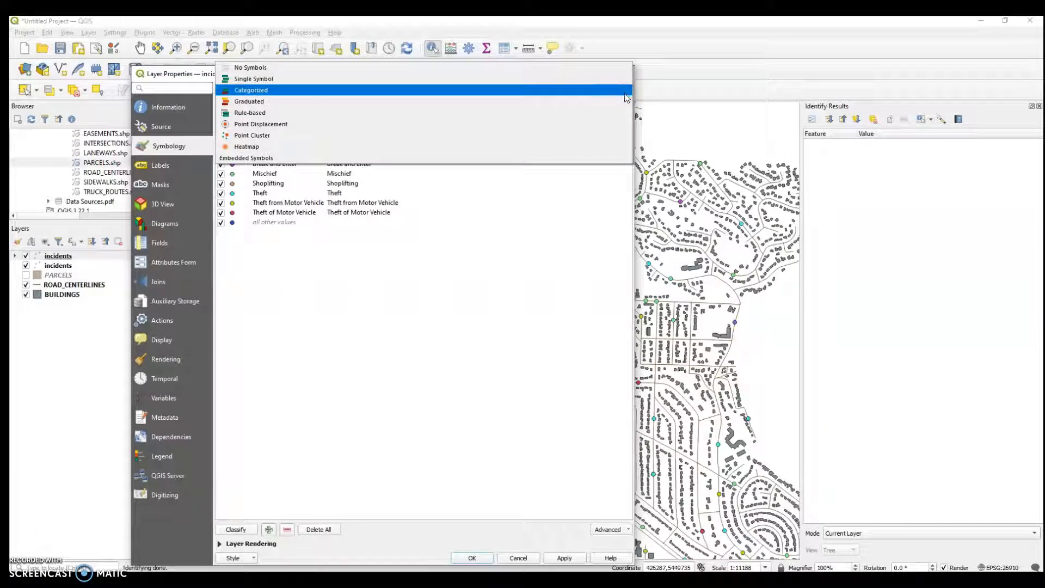
{"action": "left_click", "coordinate": [545, 146]}
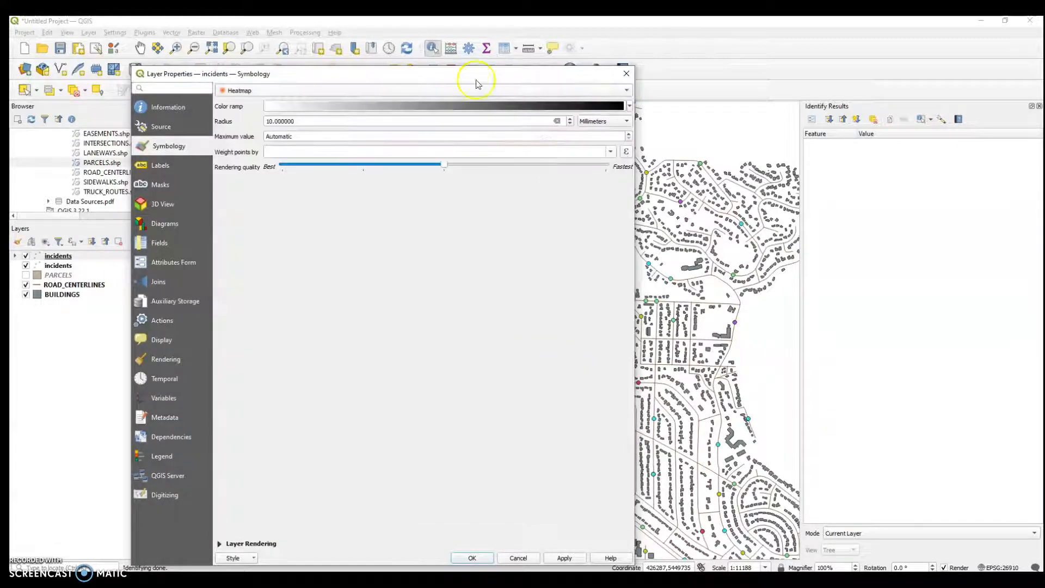
{"action": "left_click", "coordinate": [629, 105]}
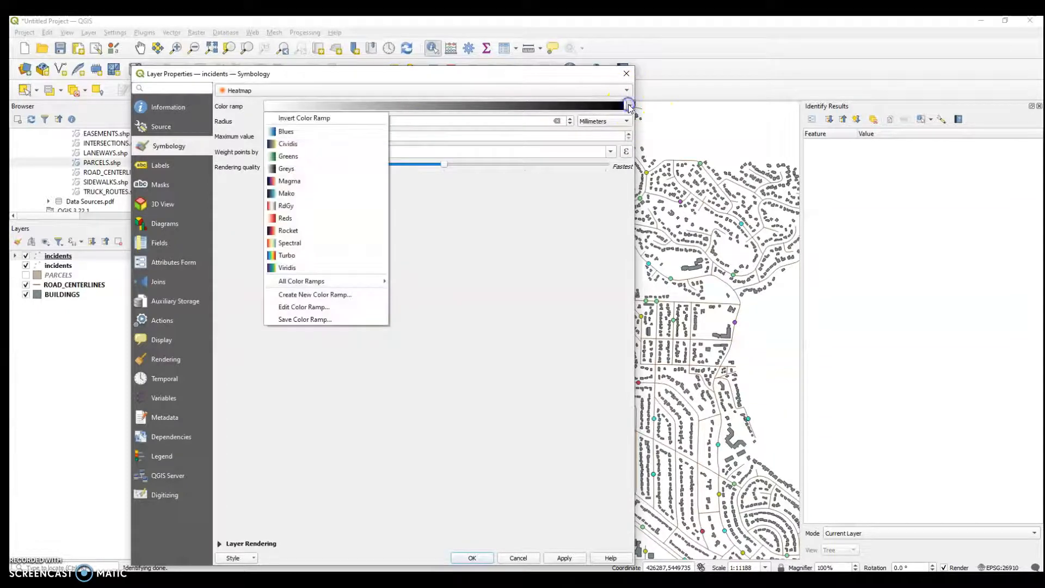
{"action": "left_click", "coordinate": [342, 181]}
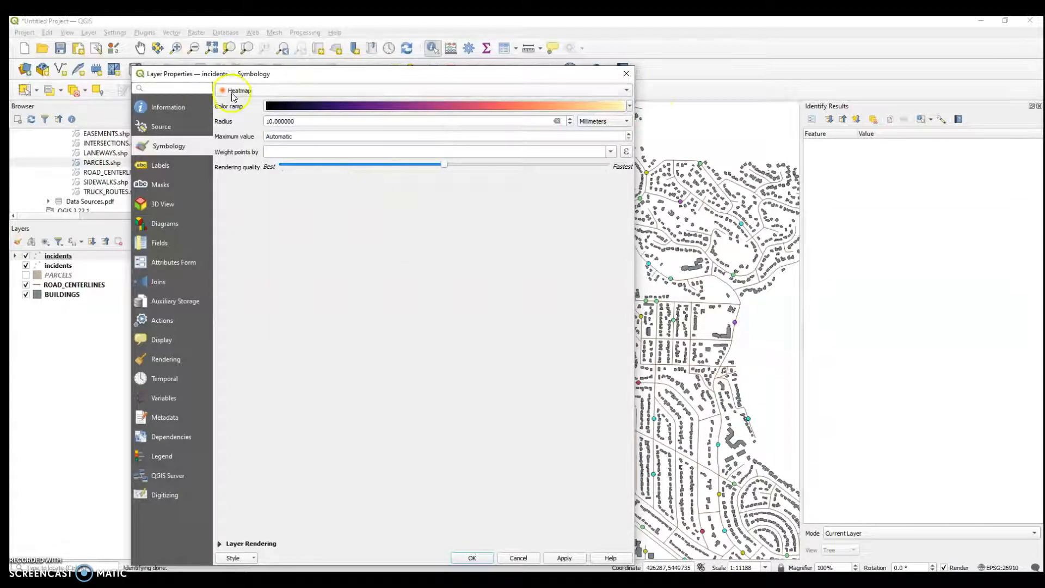
Edit the heatmap's color ramp so that Color 1 is transparent, and apply the heatmap style to the incidents layer.
{"action": "left_click", "coordinate": [629, 106]}
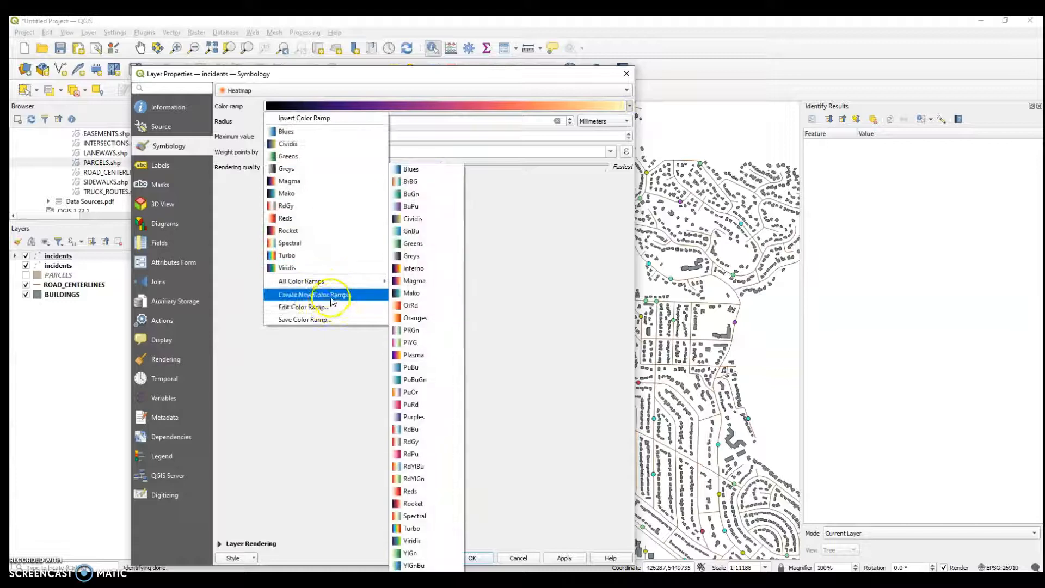
{"action": "left_click", "coordinate": [316, 307]}
{"action": "left_click", "coordinate": [275, 114]}
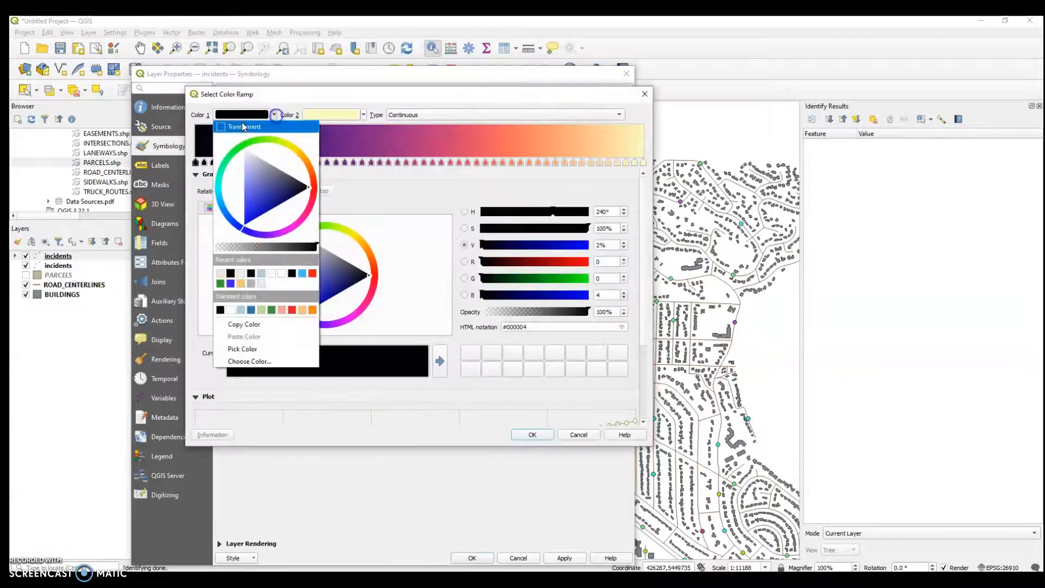
{"action": "left_click", "coordinate": [243, 127]}
{"action": "left_click", "coordinate": [532, 434]}
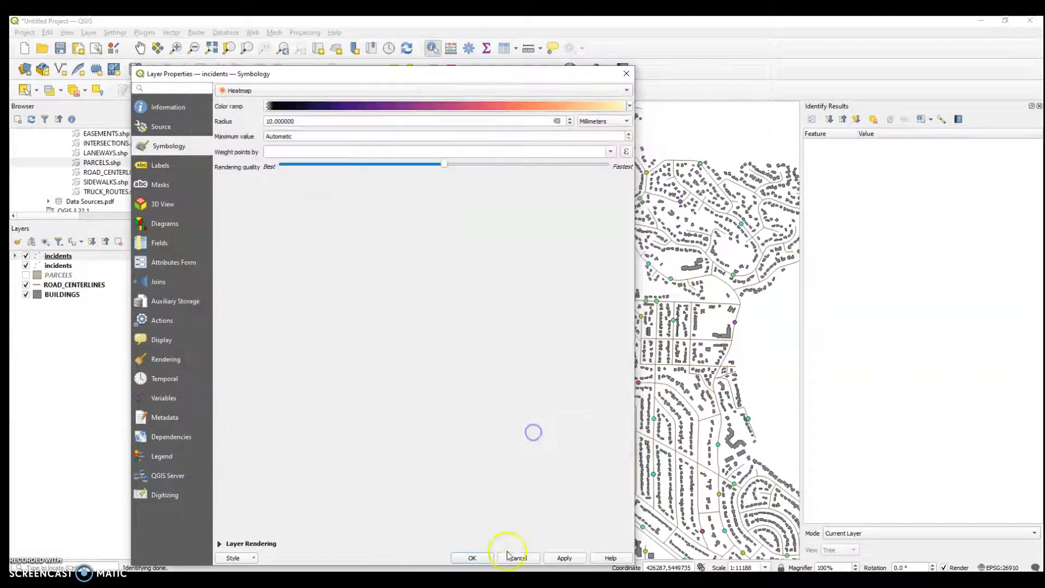
{"action": "left_click", "coordinate": [471, 558]}
{"action": "scroll", "coordinate": [537, 424], "scroll_direction": "down", "scroll_amount": 4}
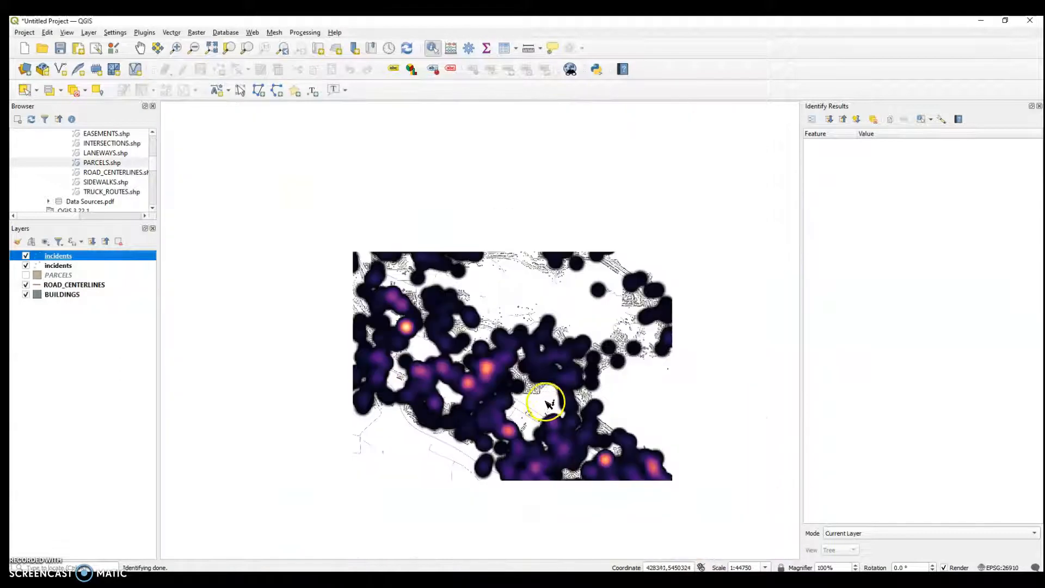
{"action": "scroll", "coordinate": [640, 456], "scroll_direction": "up", "scroll_amount": 1}
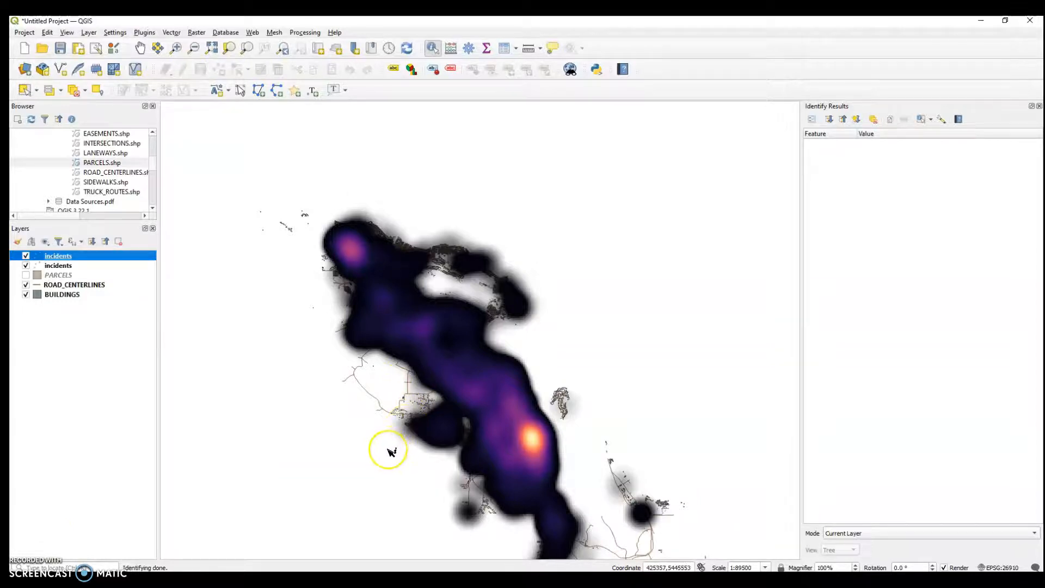
{"action": "left_click", "coordinate": [140, 48]}
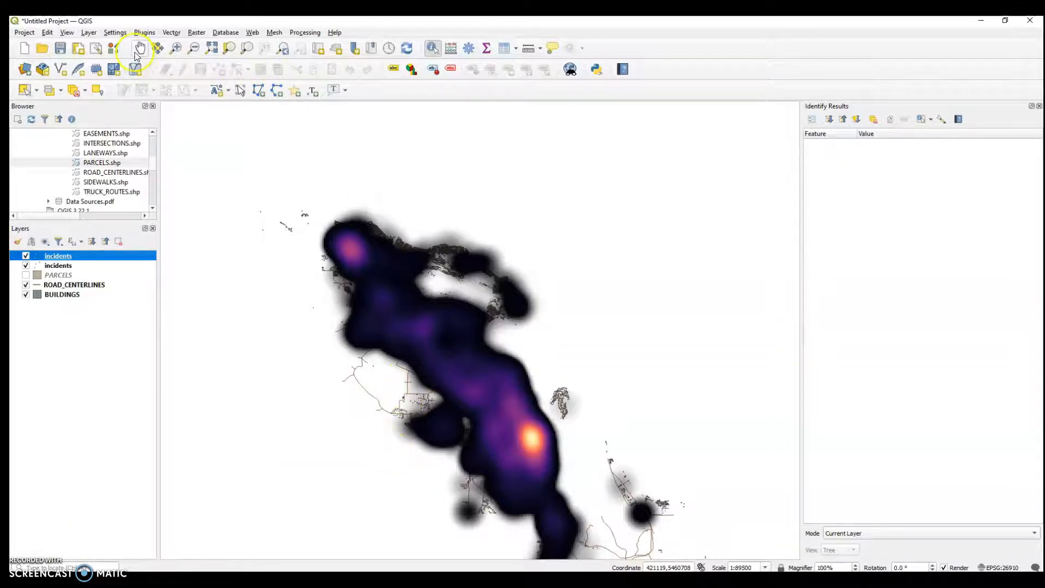
{"action": "left_click_drag", "start_coordinate": [392, 482], "coordinate": [366, 391]}
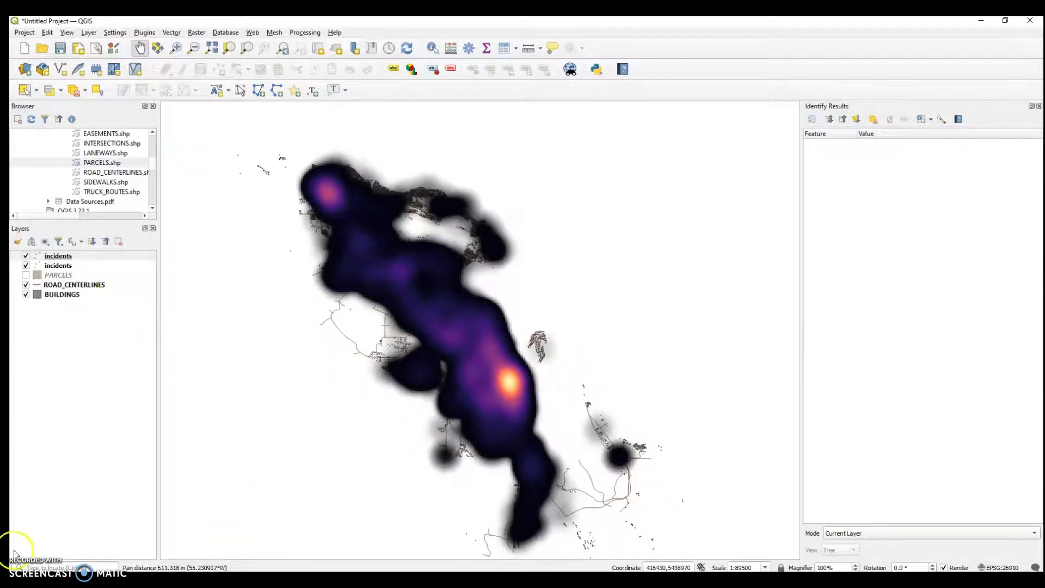